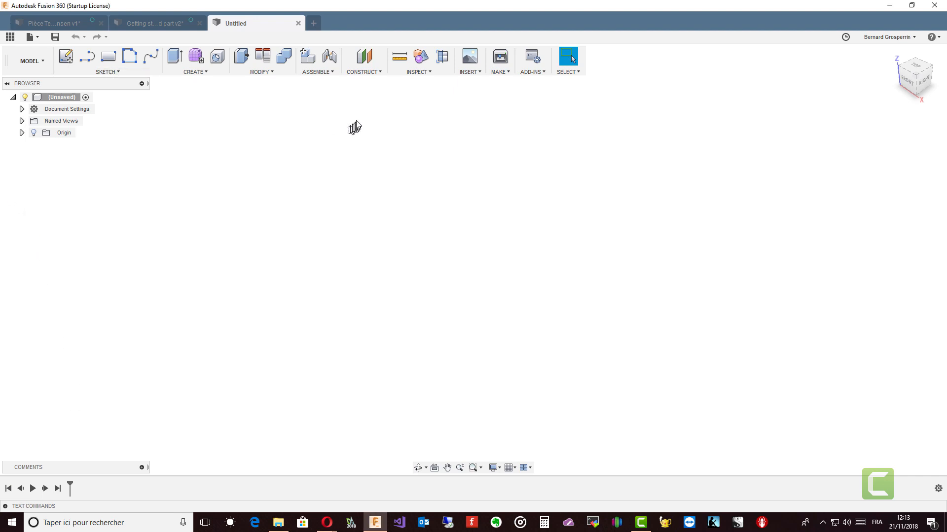
left_click(272, 72)
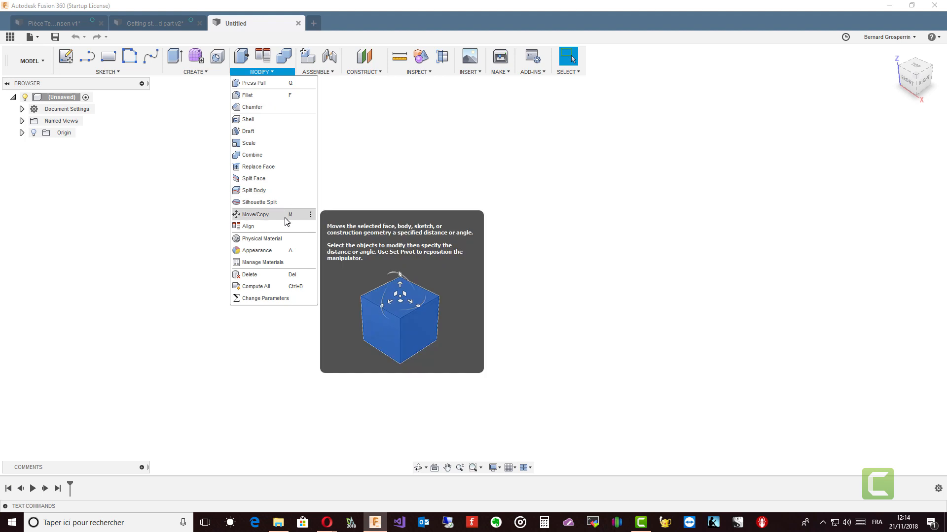
left_click(220, 343)
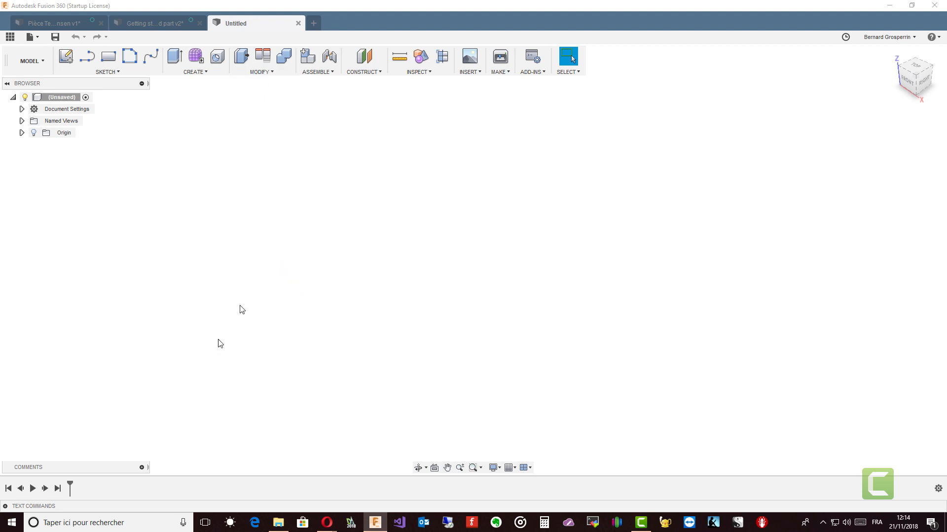
Start a Box on the horizontal ground plane and draw its base rectangle about 50 by 30 mm.
left_click(192, 73)
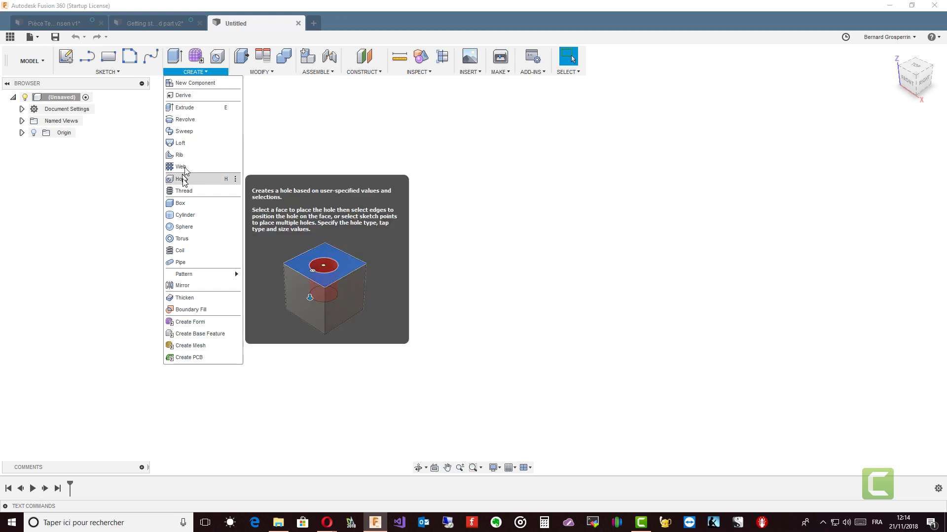
left_click(180, 203)
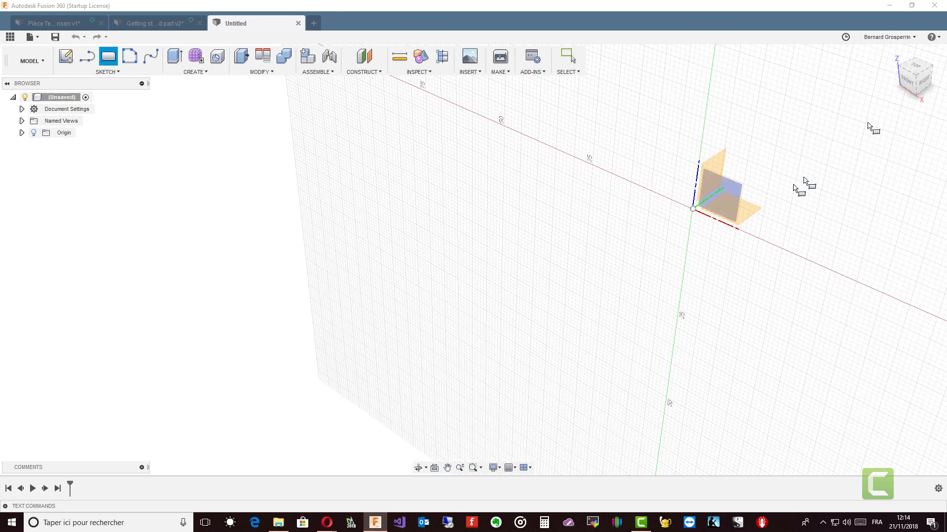
left_click(916, 67)
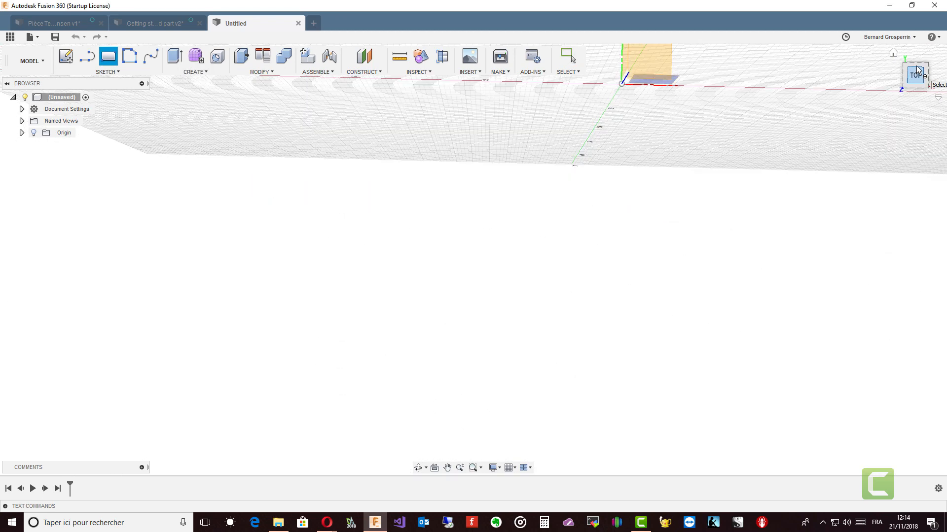
left_click(652, 69)
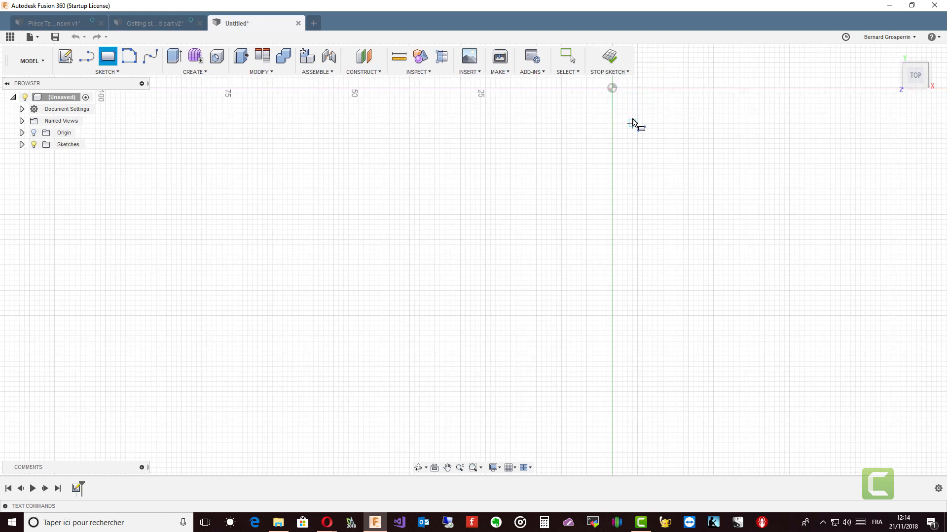
left_click(510, 139)
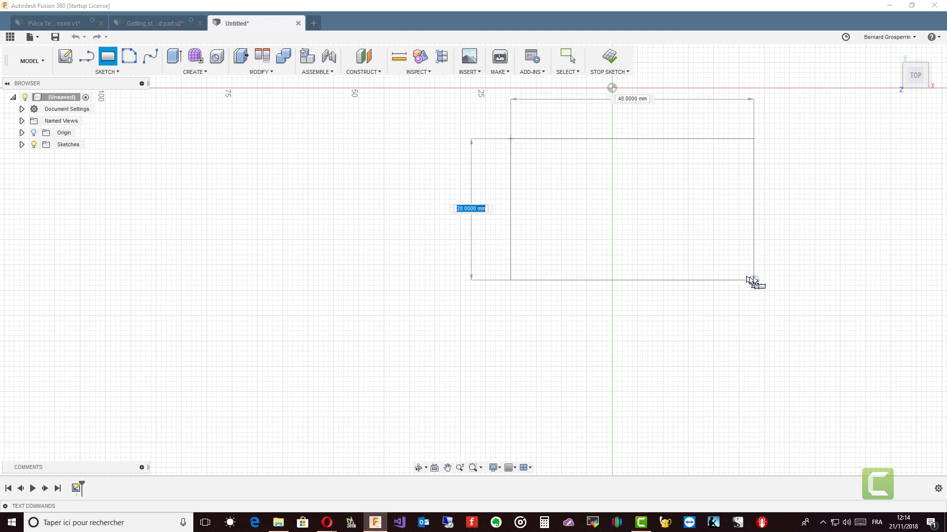
left_click(765, 290)
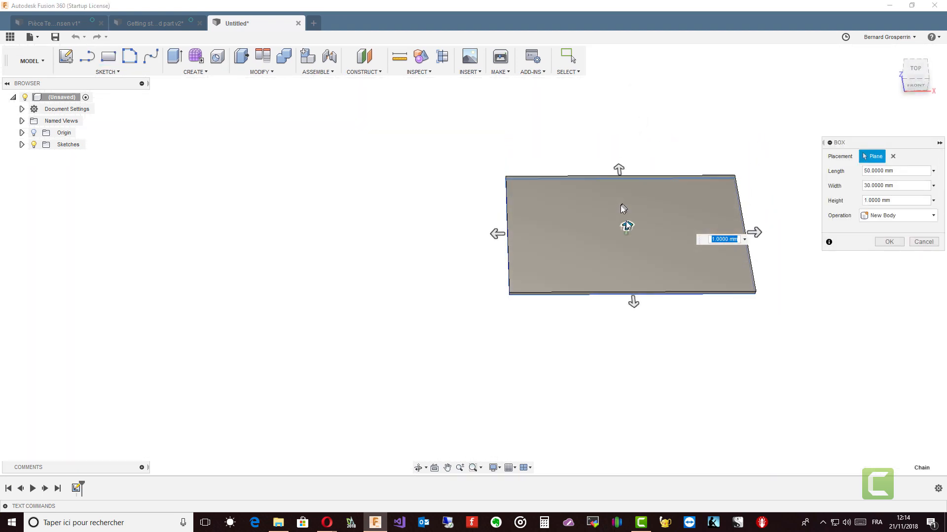
Set the box height to 13 mm and confirm the box.
left_click_drag(625, 228, 640, 190)
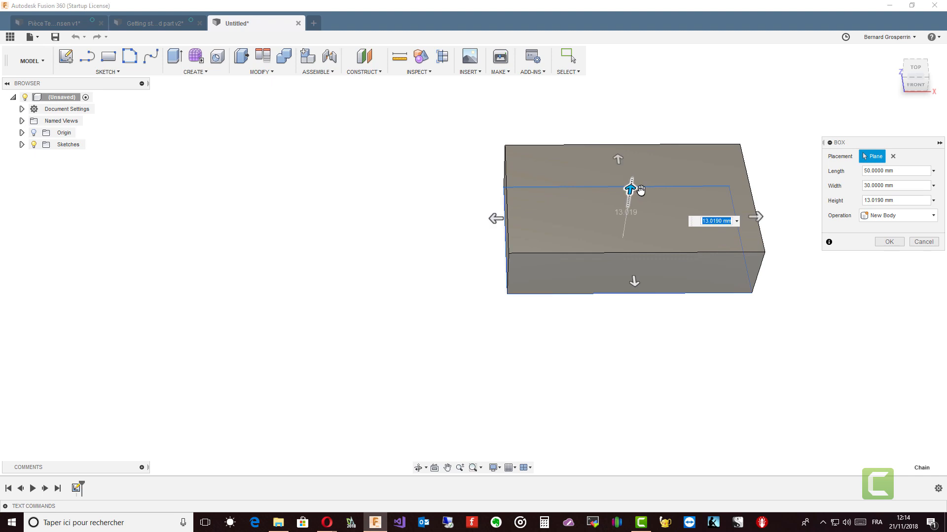
type("13")
key("Return")
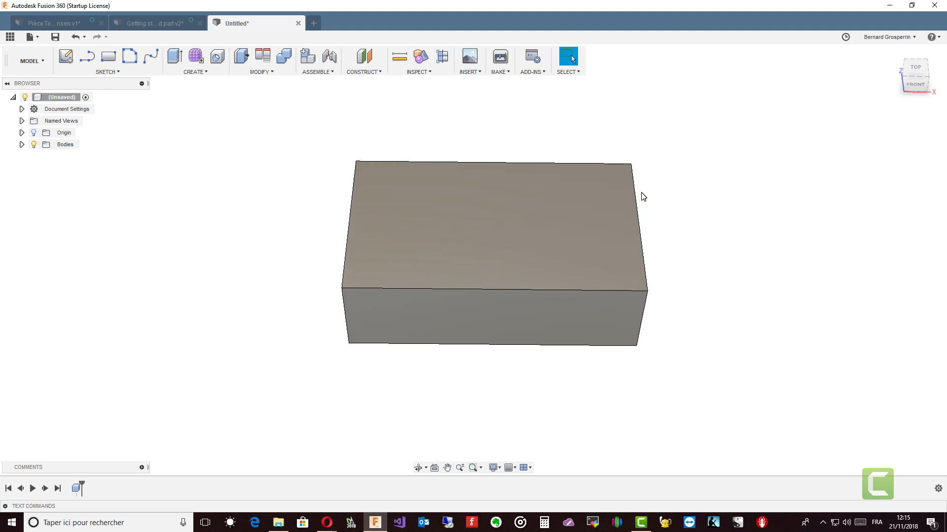
Create a new sketch on the front vertical plane behind the box.
middle_click_drag(502, 228, 492, 300, "shift")
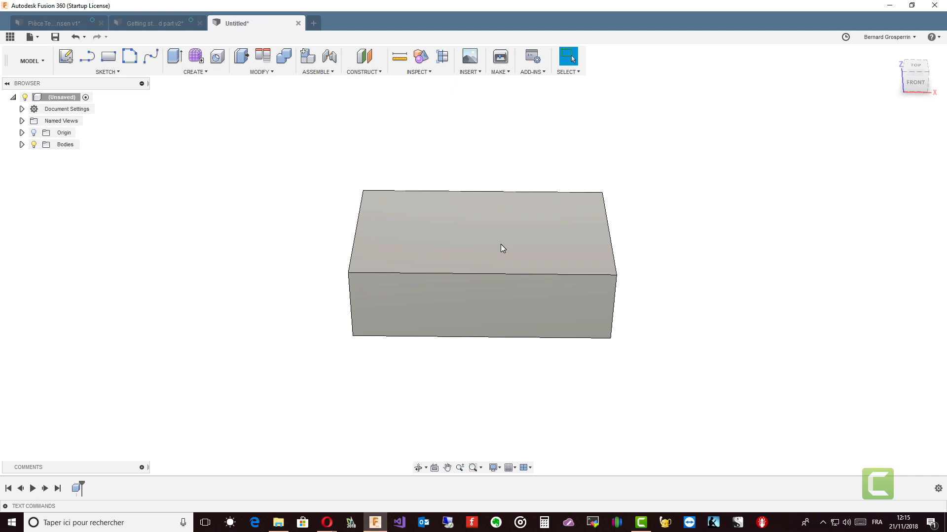
middle_click_drag(501, 244, 387, 130, "shift")
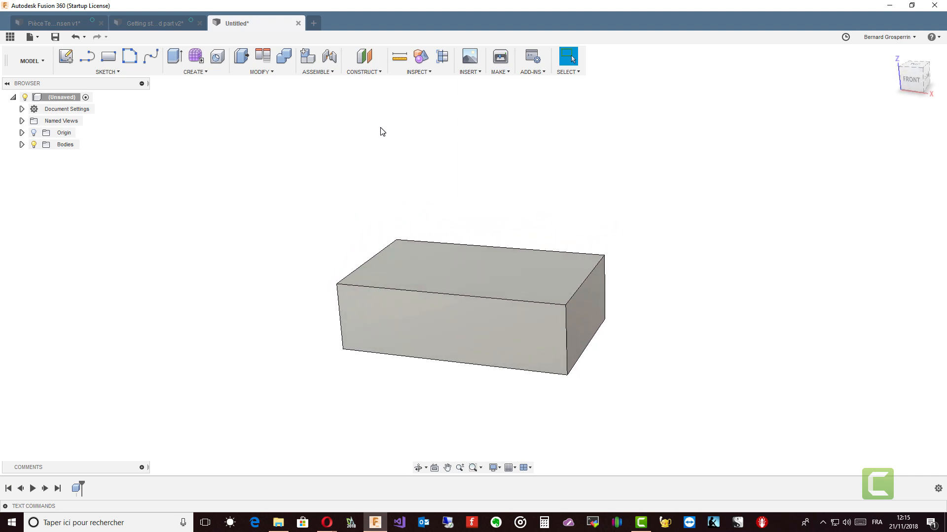
left_click(66, 54)
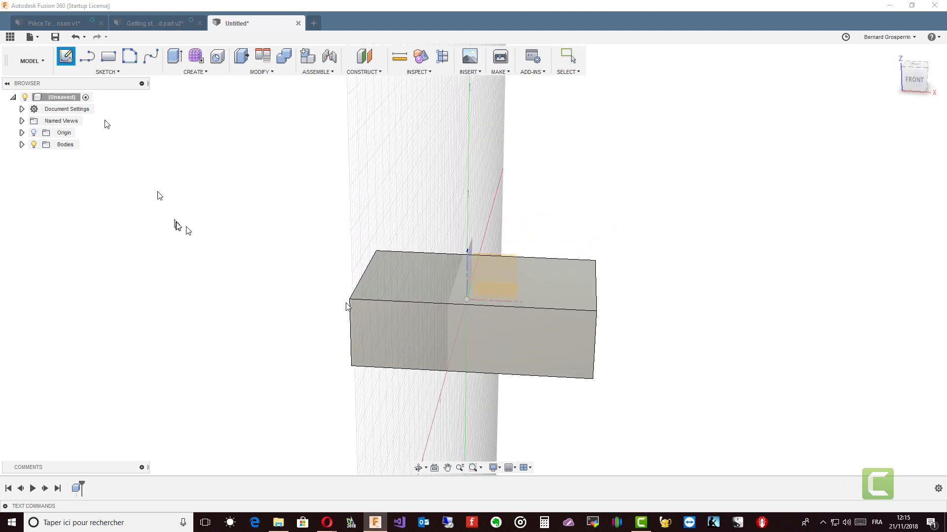
middle_click_drag(473, 346, 487, 327, "shift")
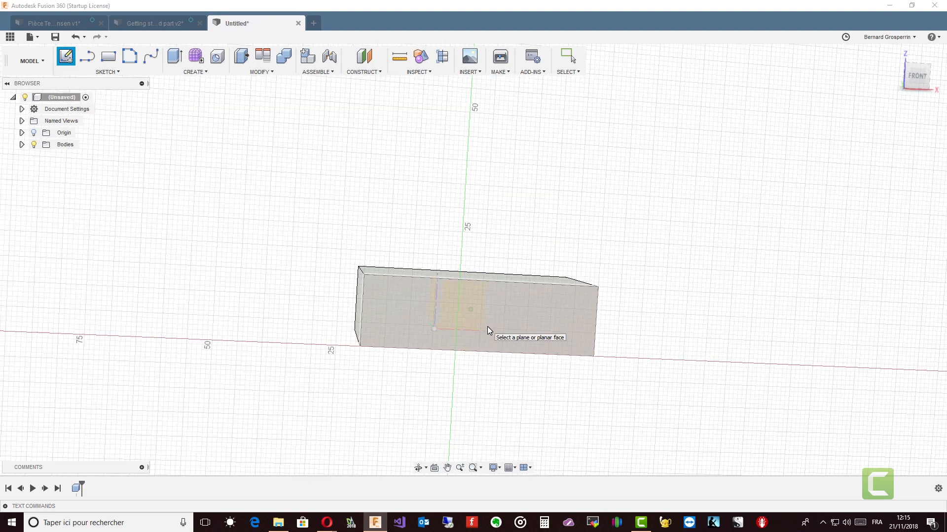
left_click(488, 327)
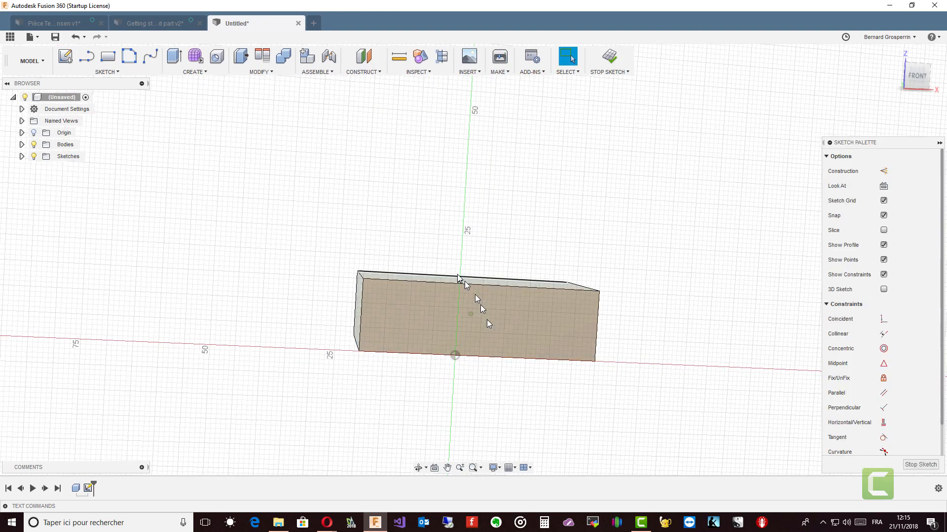
Draw a wavy fit-point spline through seven points above the box, finish it and stop the sketch.
left_click(151, 56)
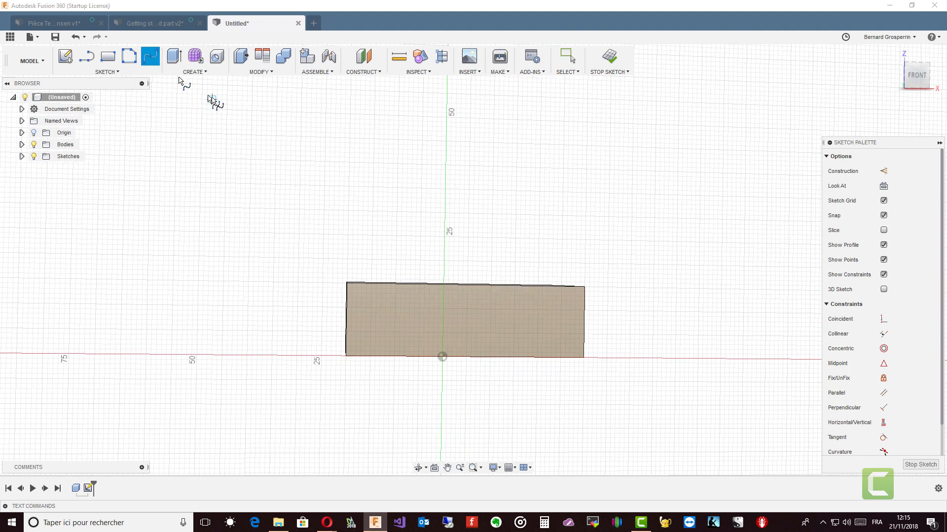
left_click(259, 252)
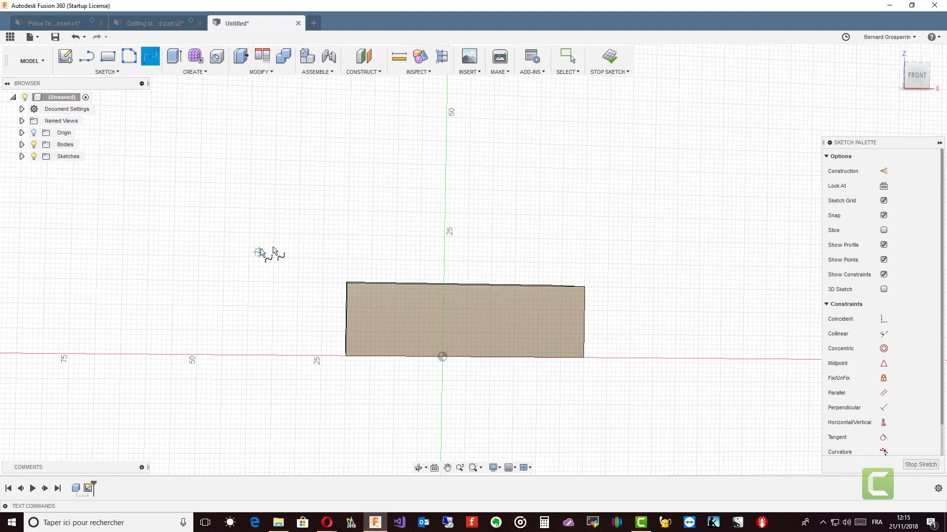
left_click(294, 219)
left_click(358, 225)
left_click(422, 183)
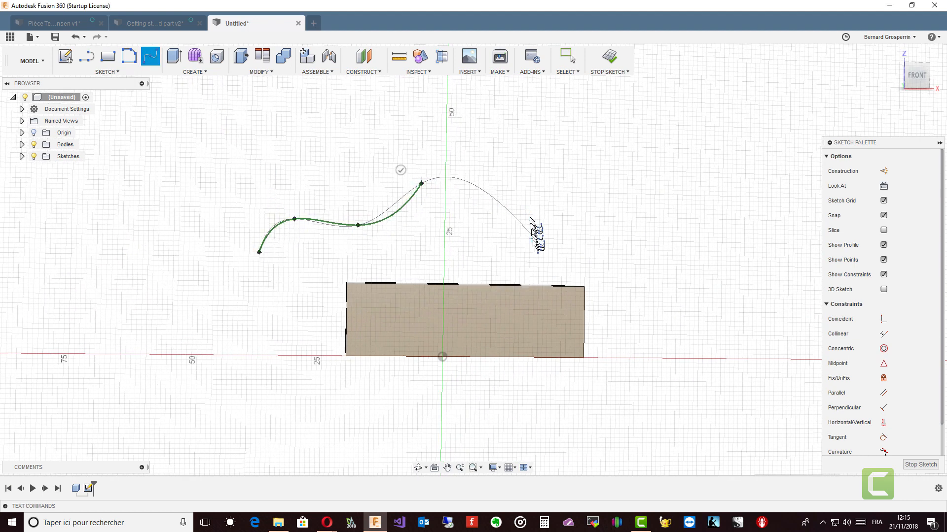
left_click(459, 217)
left_click(526, 172)
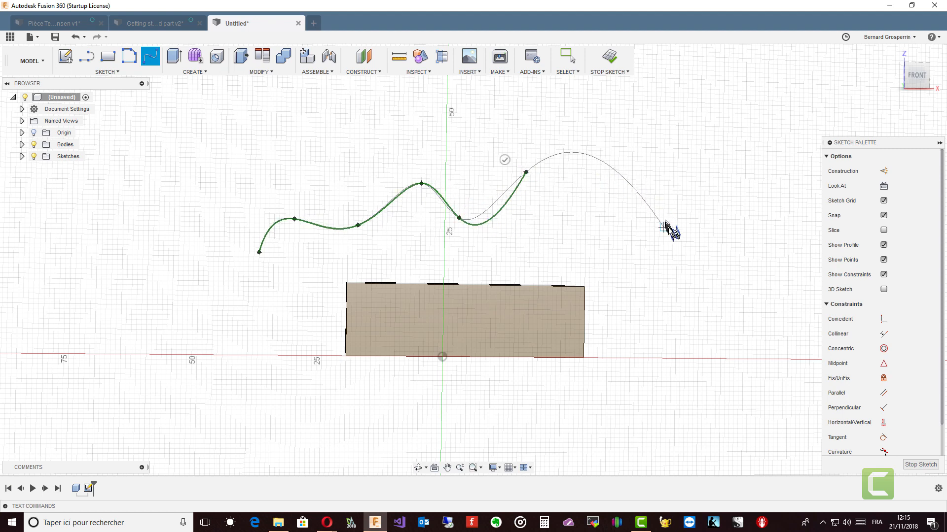
left_click(645, 241)
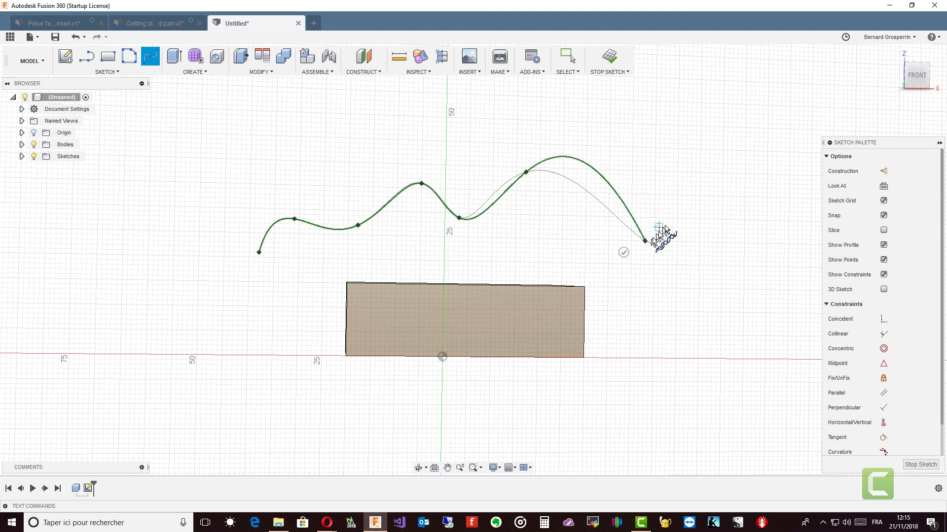
left_click(623, 253)
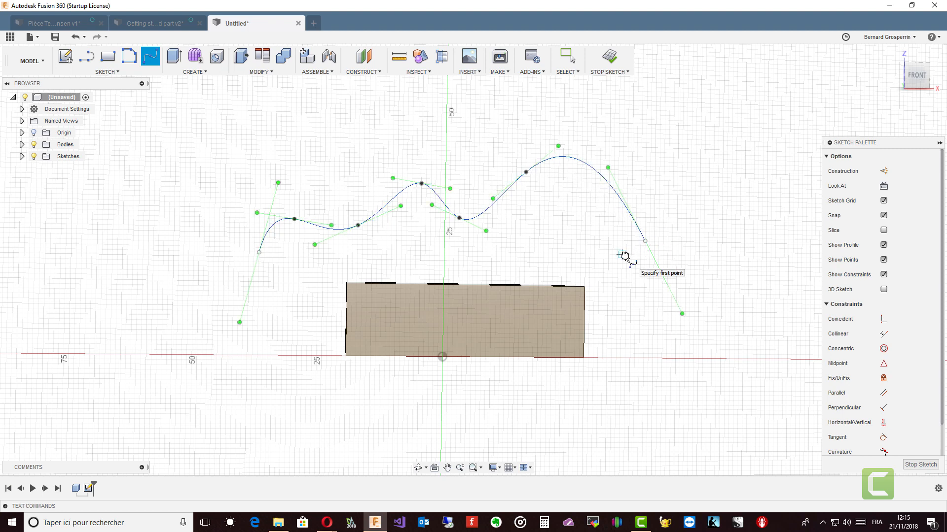
key("Escape")
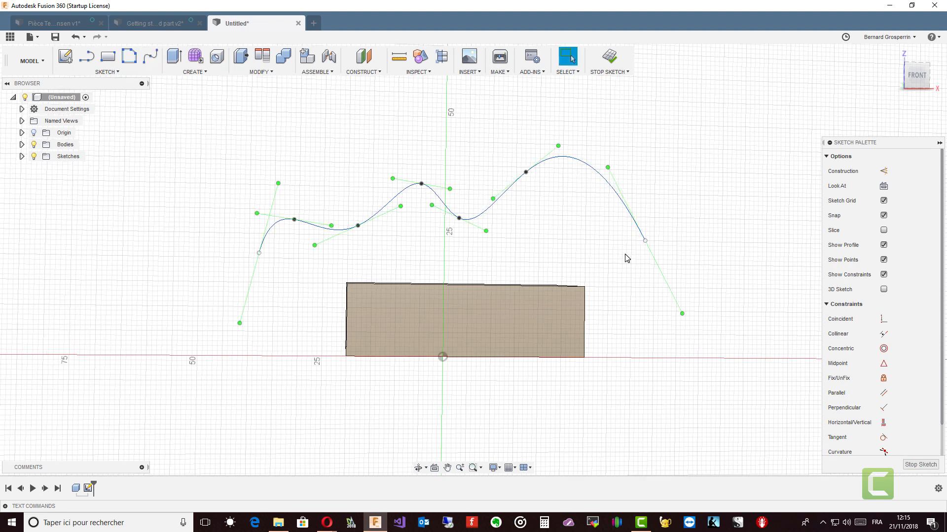
left_click(921, 465)
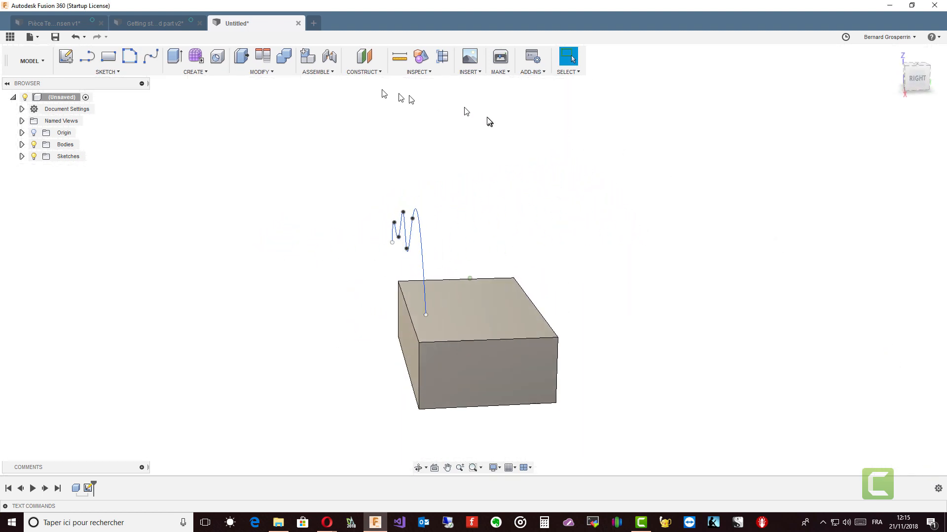
In the Patch workspace, extrude the spline as a two-sided surface, about 4.8 mm and 34 mm per side.
left_click(42, 62)
left_click(28, 99)
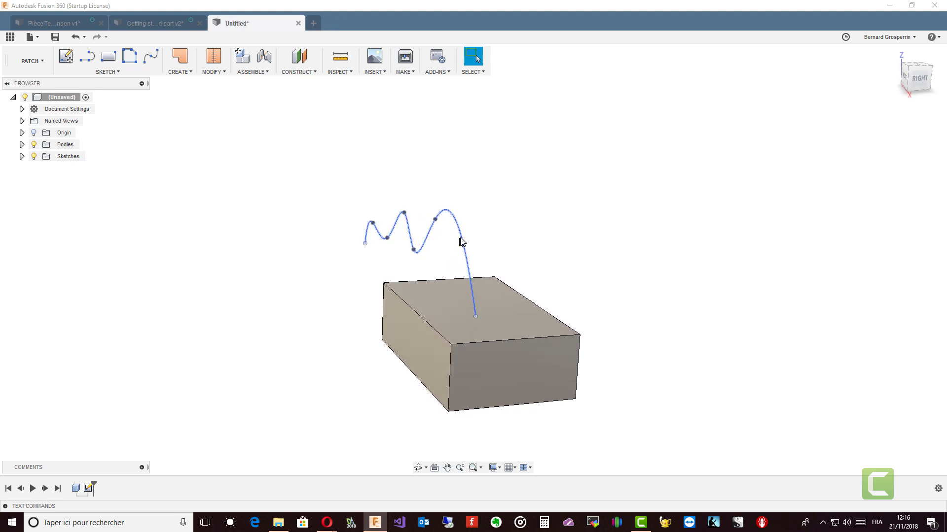
left_click(464, 242)
right_click(463, 242)
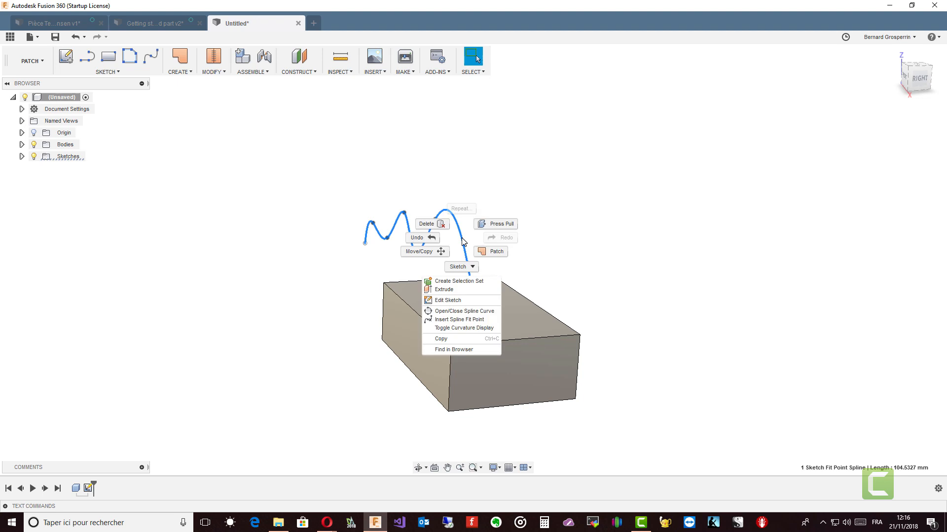
left_click(444, 289)
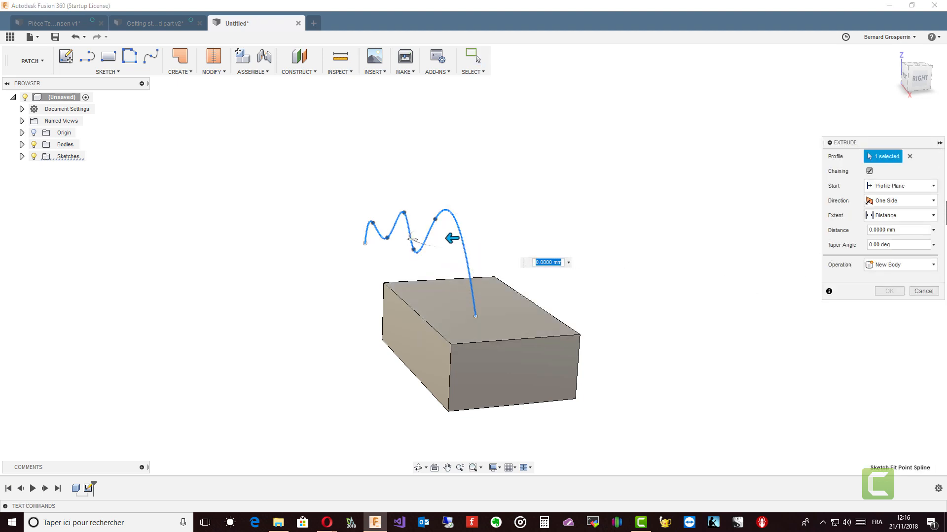
left_click(933, 201)
left_click(888, 224)
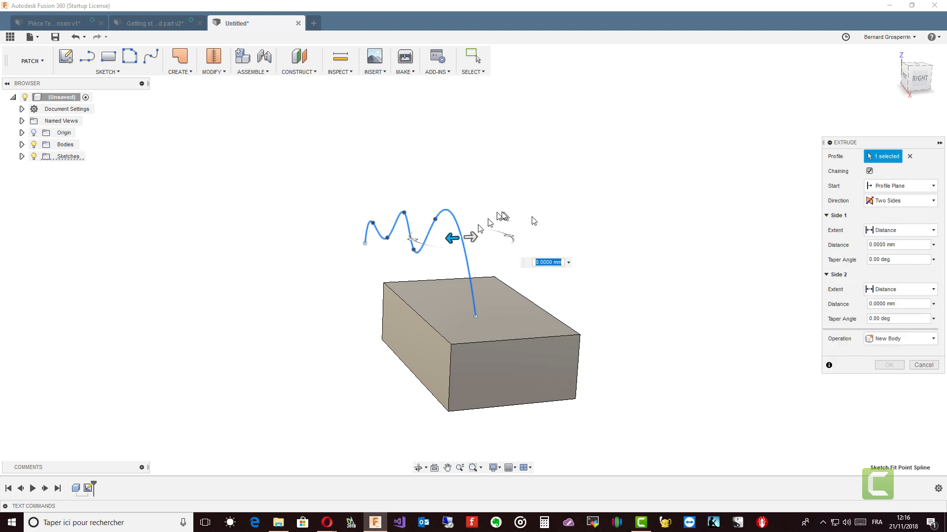
left_click_drag(452, 237, 586, 233)
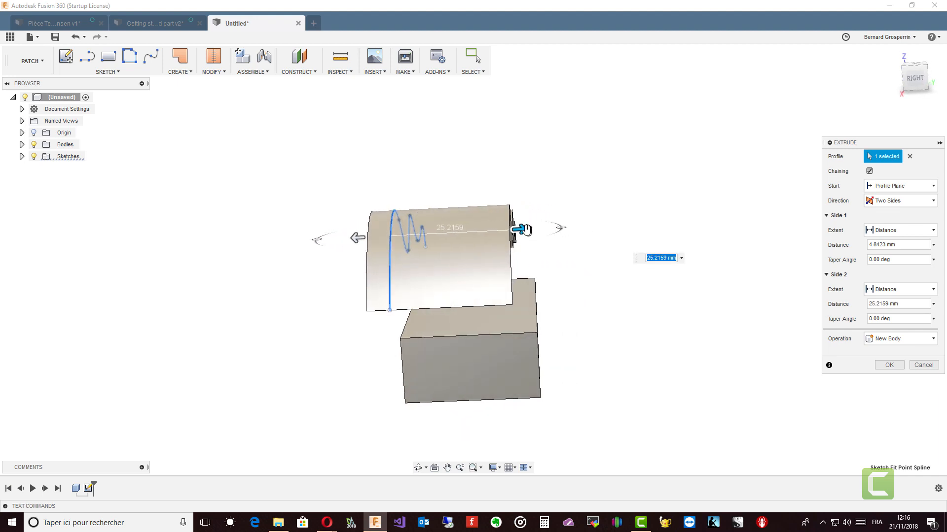
left_click_drag(526, 230, 562, 228)
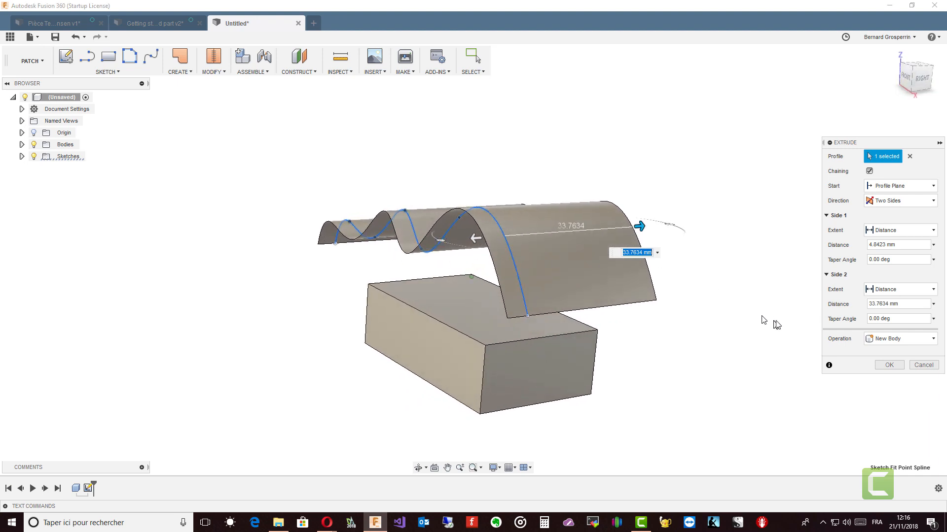
left_click(887, 366)
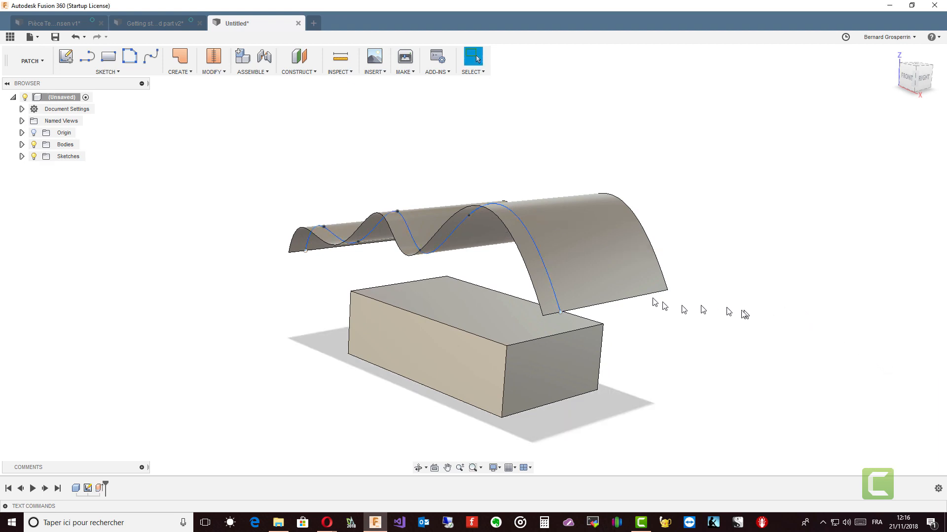
Switch from the Patch workspace back to the Model workspace.
mouse_move(744, 314)
middle_mouse_down("shift")
mouse_move(587, 295)
mouse_move(669, 324)
middle_mouse_up("shift")
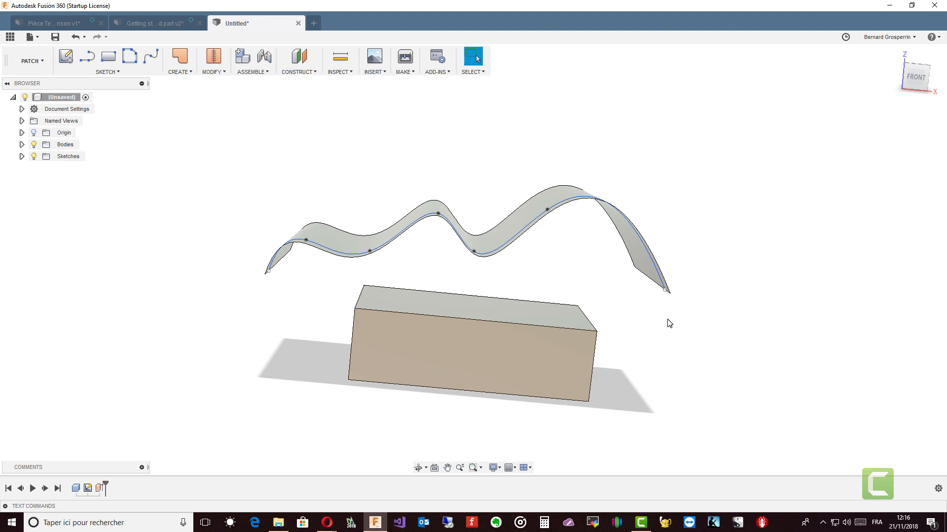
middle_click_drag(669, 324, 669, 324, "shift")
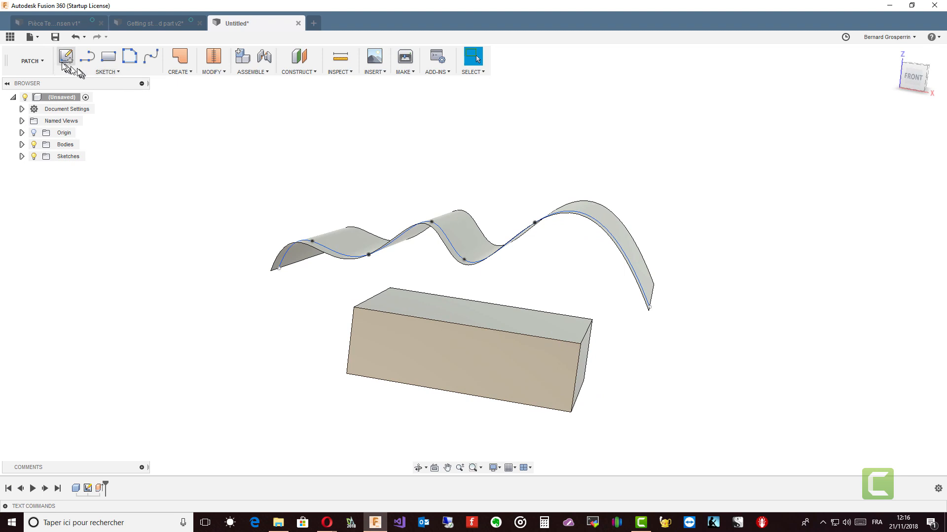
left_click(42, 61)
left_click(35, 85)
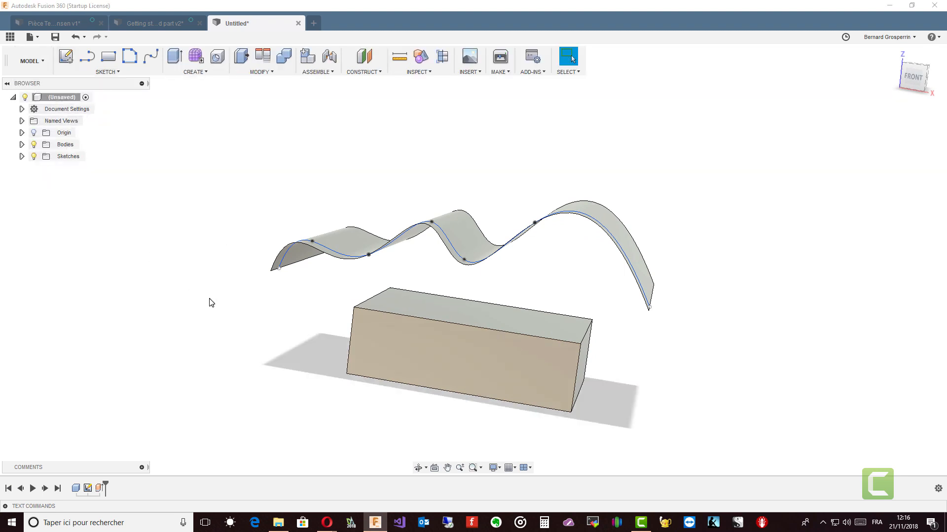
Use Replace Face to replace the box's top face with the wavy extruded surface.
left_click(272, 72)
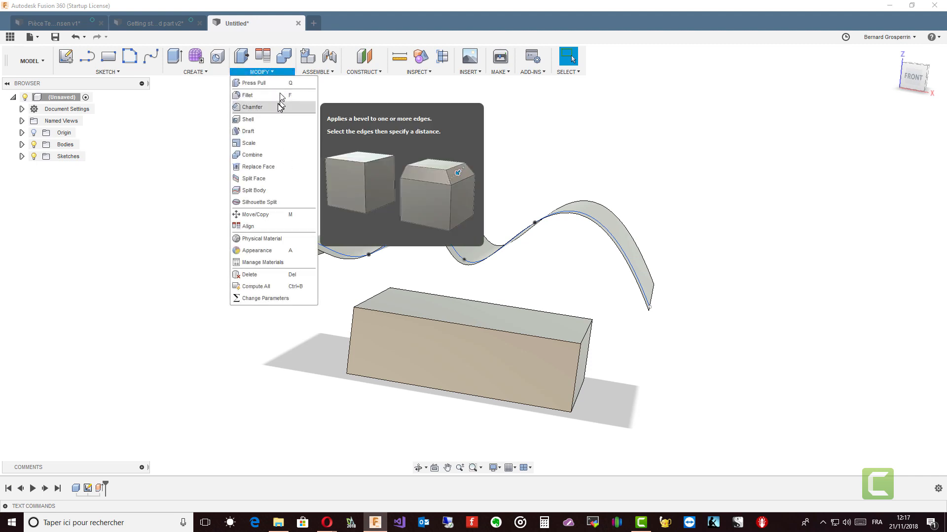
left_click(266, 168)
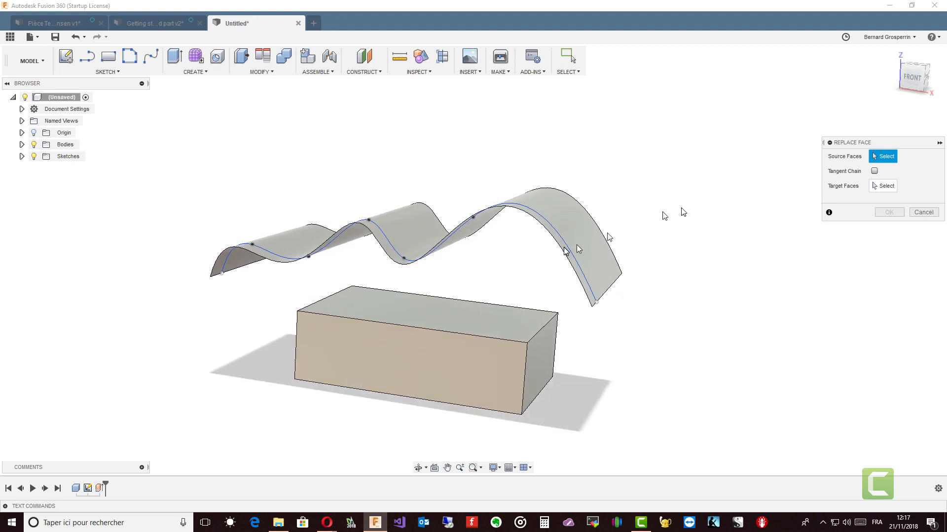
left_click(500, 326)
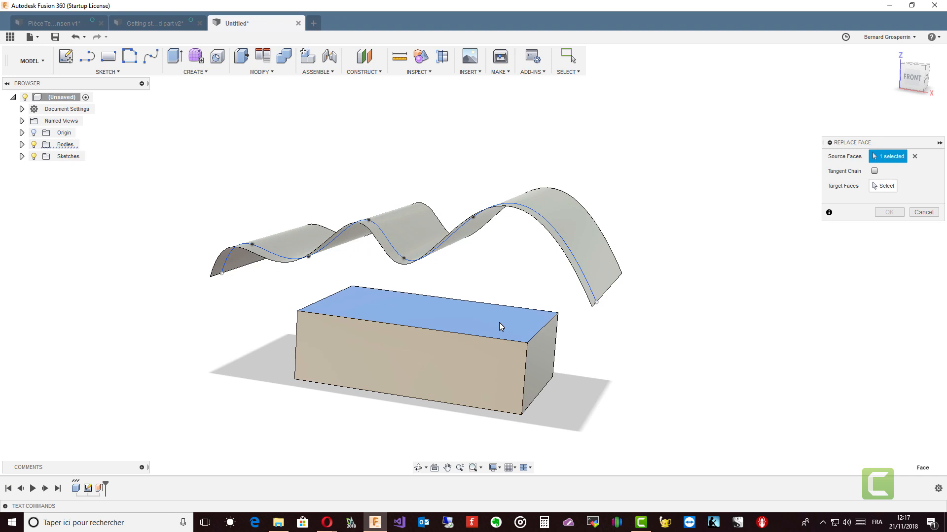
mouse_move(461, 317)
middle_mouse_down("shift")
mouse_move(465, 327)
mouse_move(488, 324)
mouse_move(501, 339)
mouse_move(513, 335)
middle_mouse_up("shift")
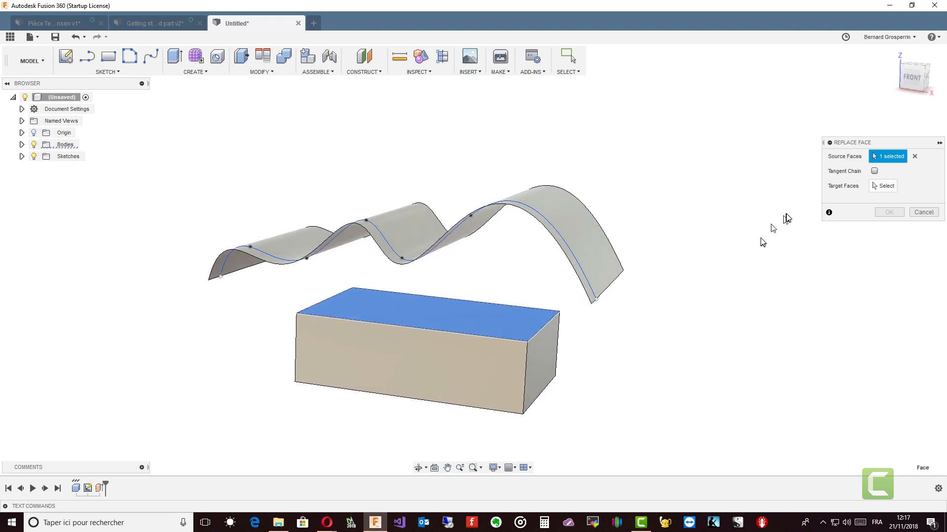
left_click(884, 188)
mouse_move(740, 221)
middle_mouse_down("shift")
mouse_move(481, 213)
mouse_move(532, 258)
mouse_move(626, 283)
middle_mouse_up("shift")
left_click(482, 217)
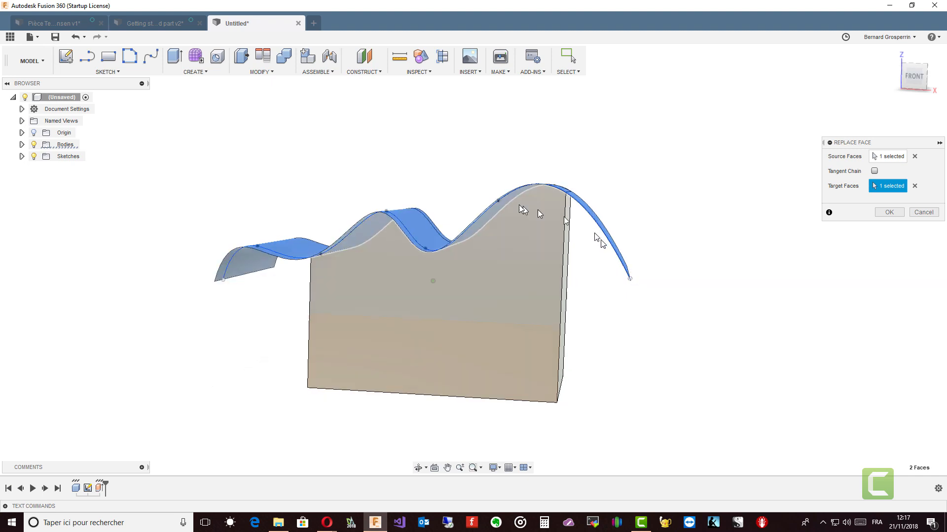
left_click(22, 144)
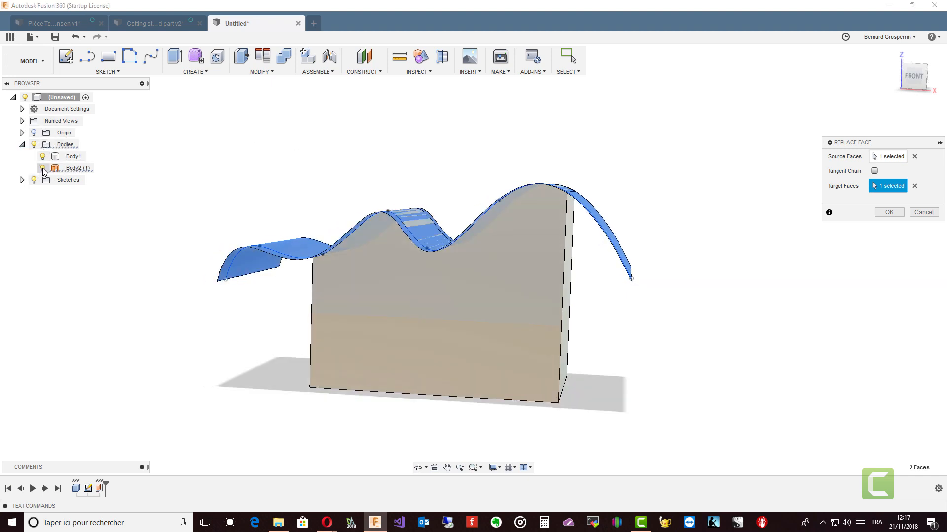
left_click(43, 168)
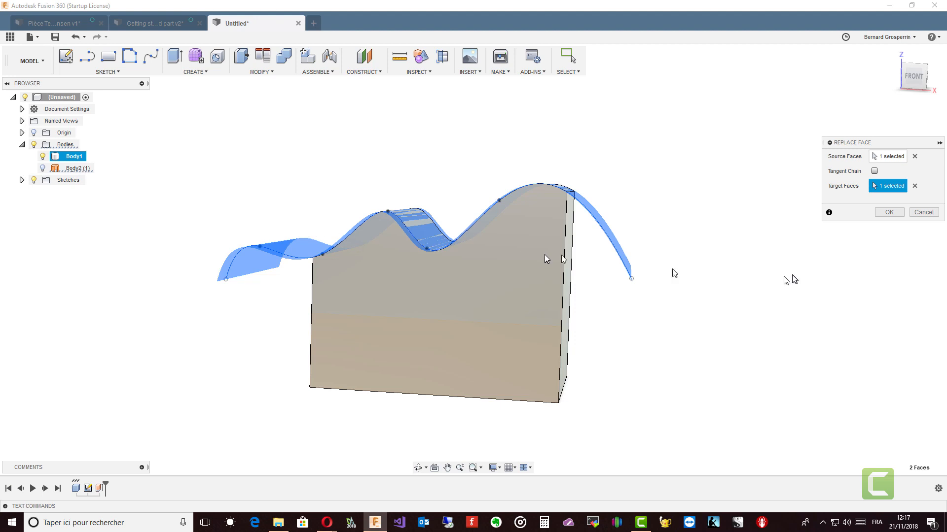
left_click(892, 214)
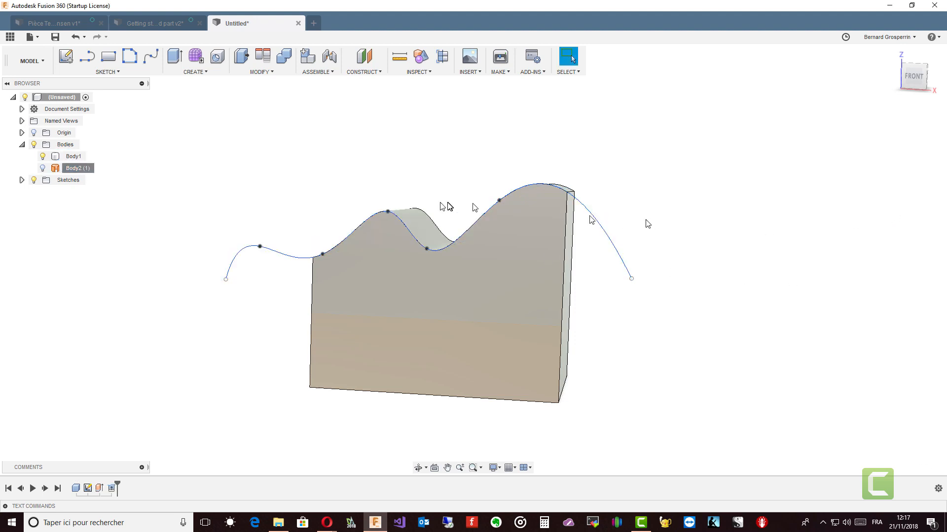
Remove the wavy surface body and hide the sketches.
right_click(74, 168)
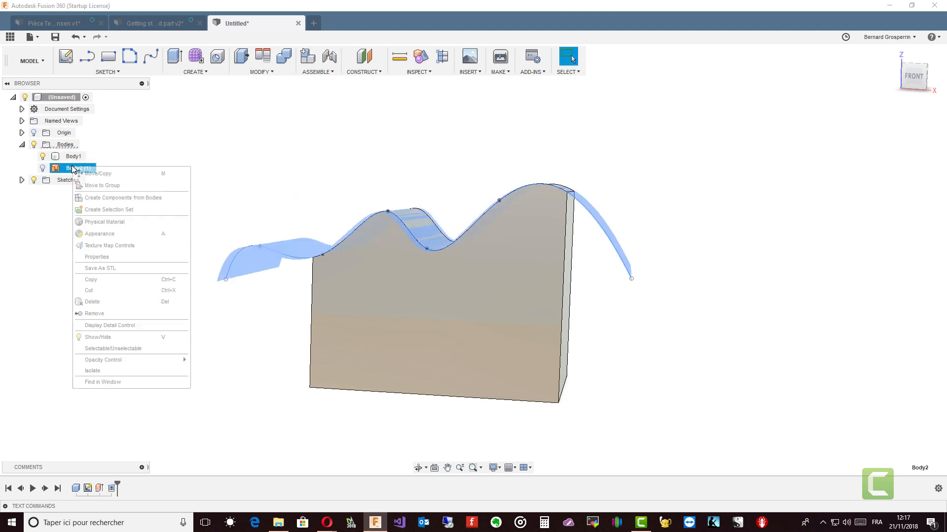
left_click(94, 314)
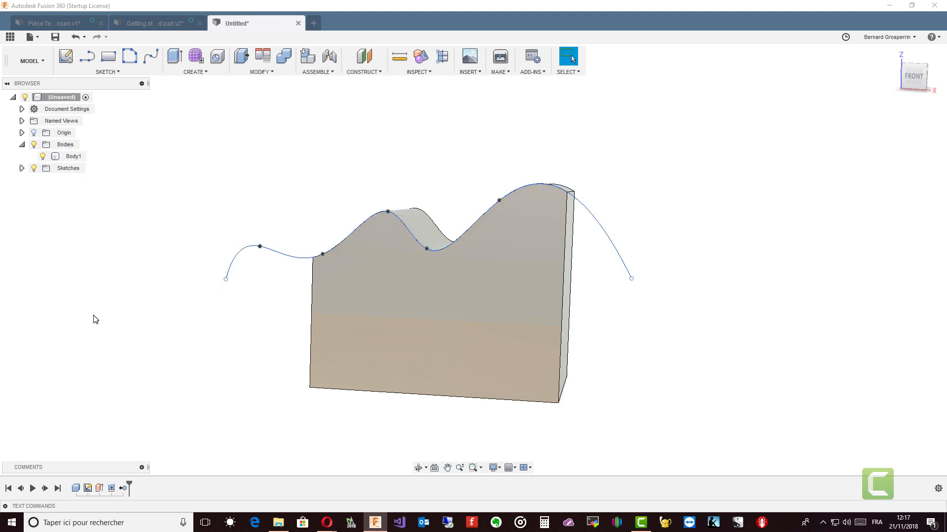
left_click(34, 169)
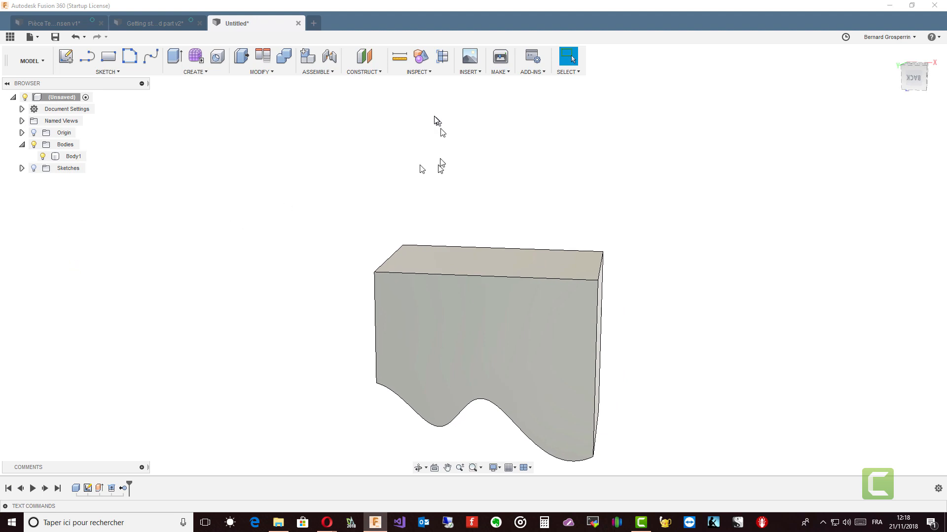
Create an offset construction plane about 14 mm above the box's top face.
left_click(369, 72)
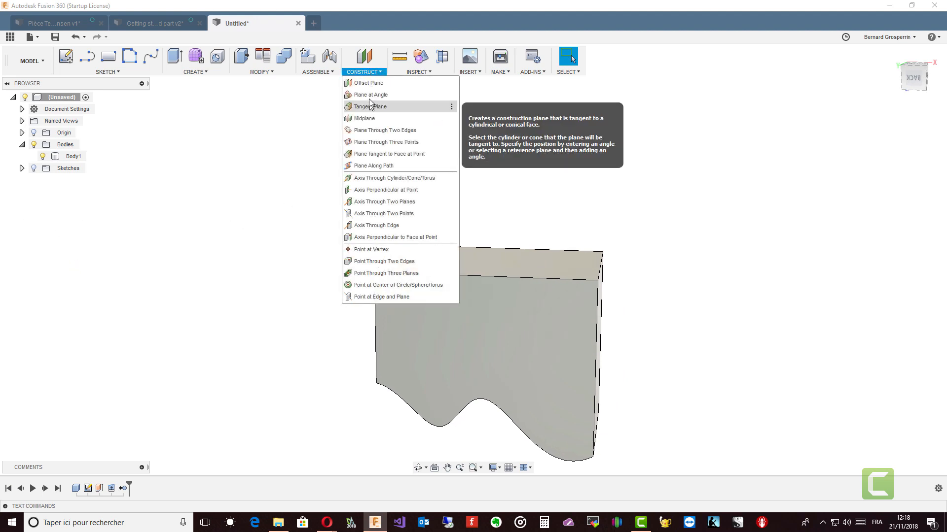
left_click(369, 83)
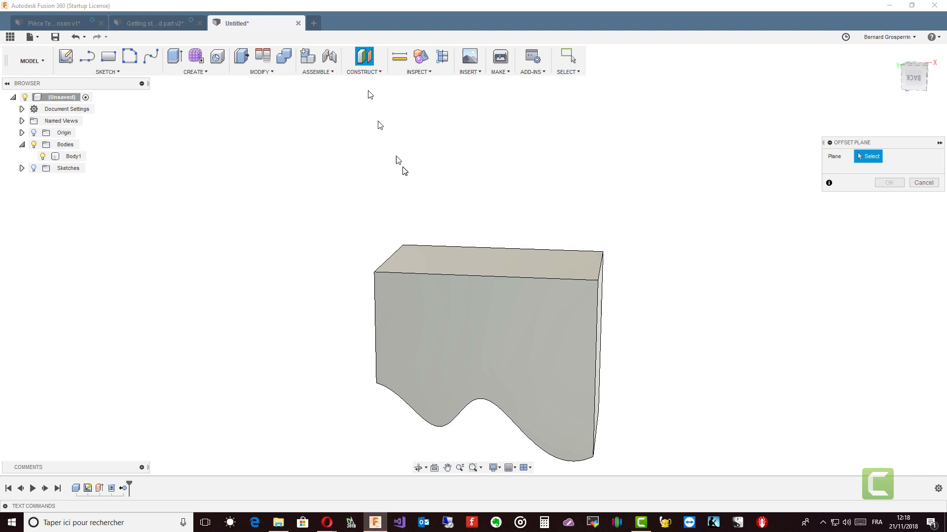
left_click(493, 264)
left_click_drag(494, 257, 509, 200)
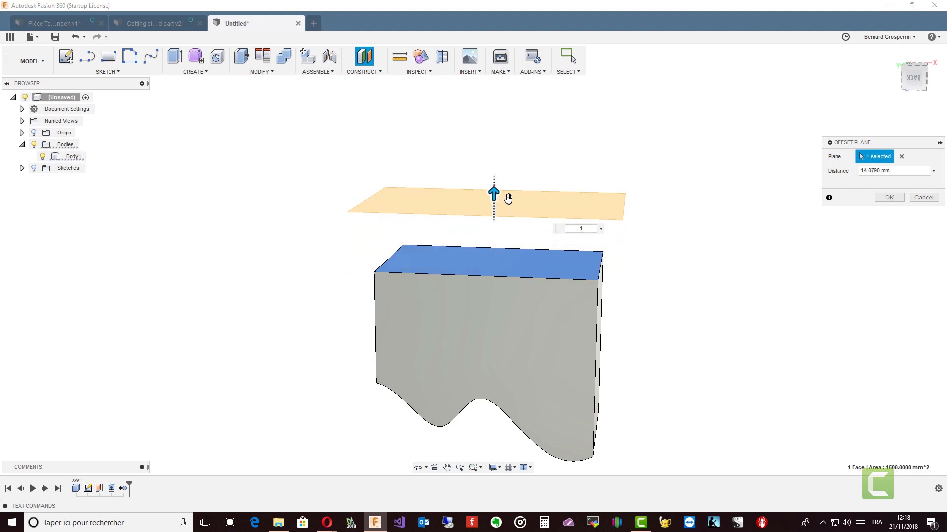
key("Return")
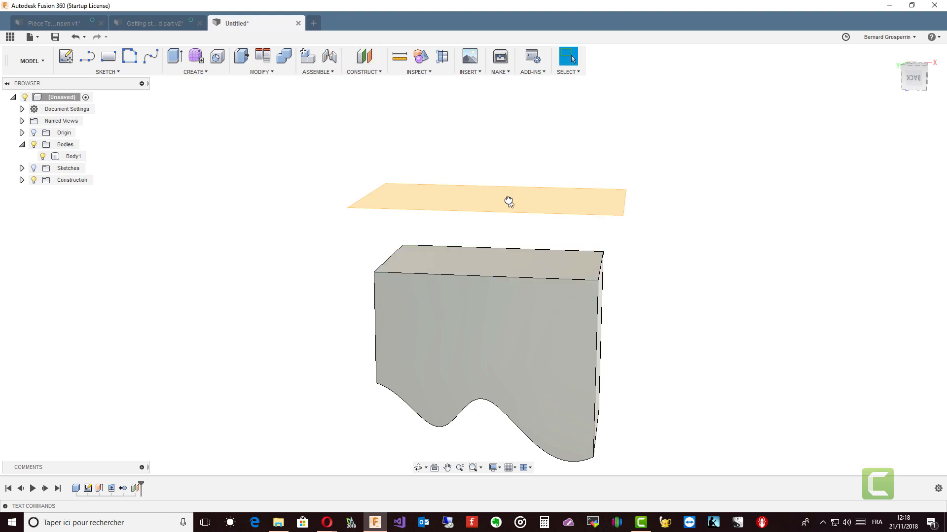
Create a new form to enter the Sculpt workspace.
middle_click_drag(508, 201, 585, 147, "shift")
middle_click_drag(359, 108, 315, 86, "shift")
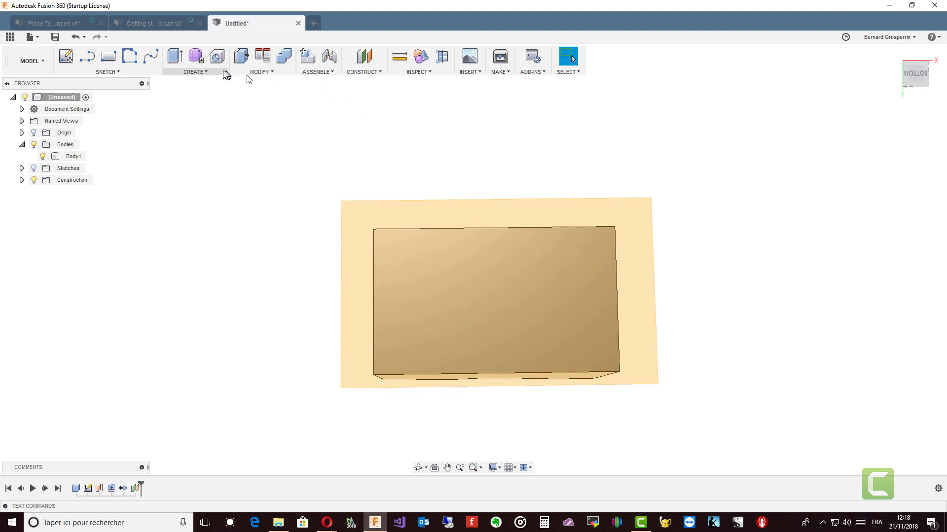
left_click(196, 57)
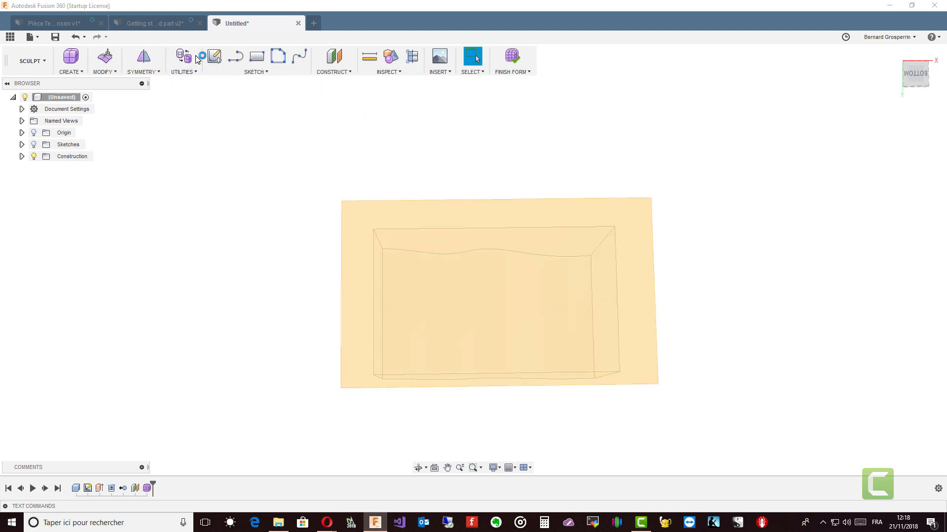
left_click(82, 72)
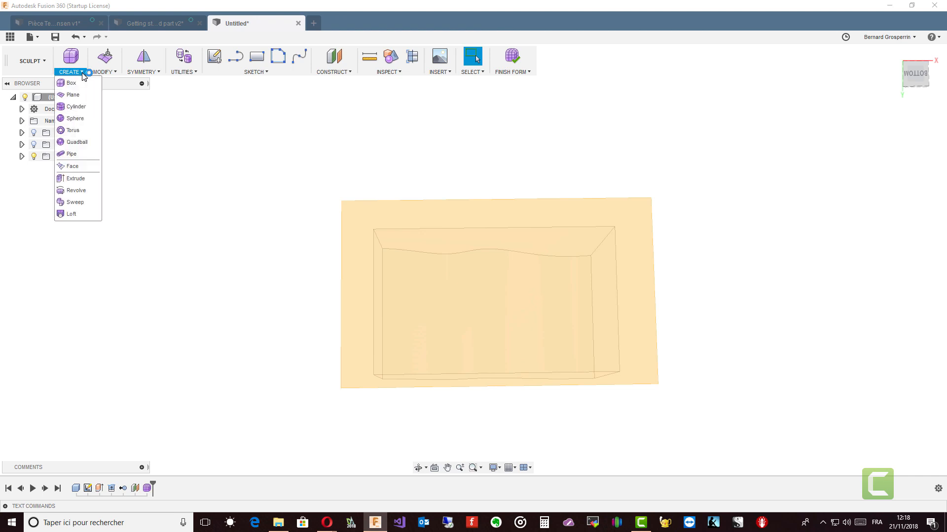
left_click(77, 97)
left_click(473, 285)
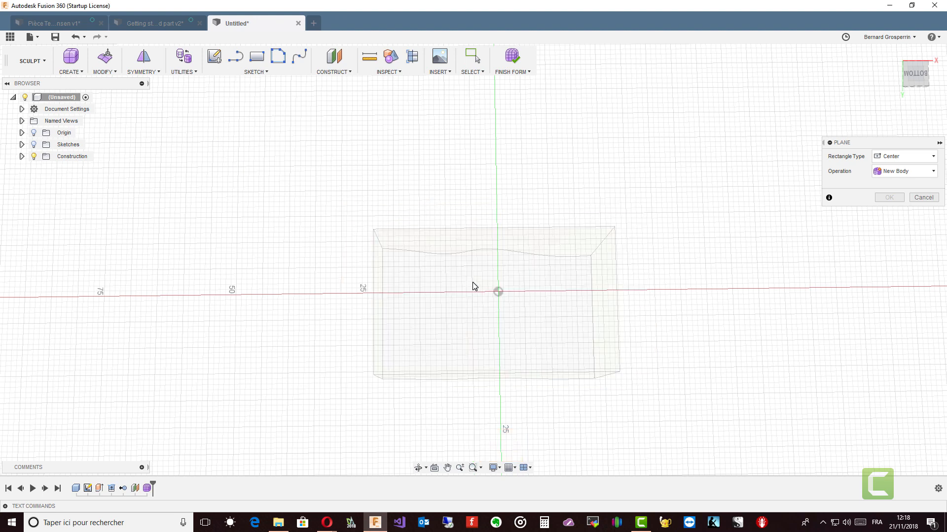
left_click(351, 191)
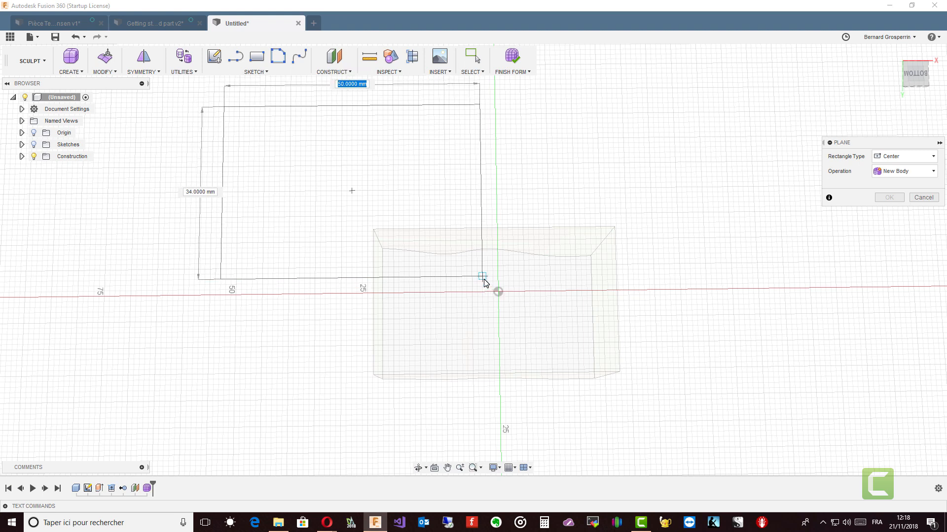
key("Escape")
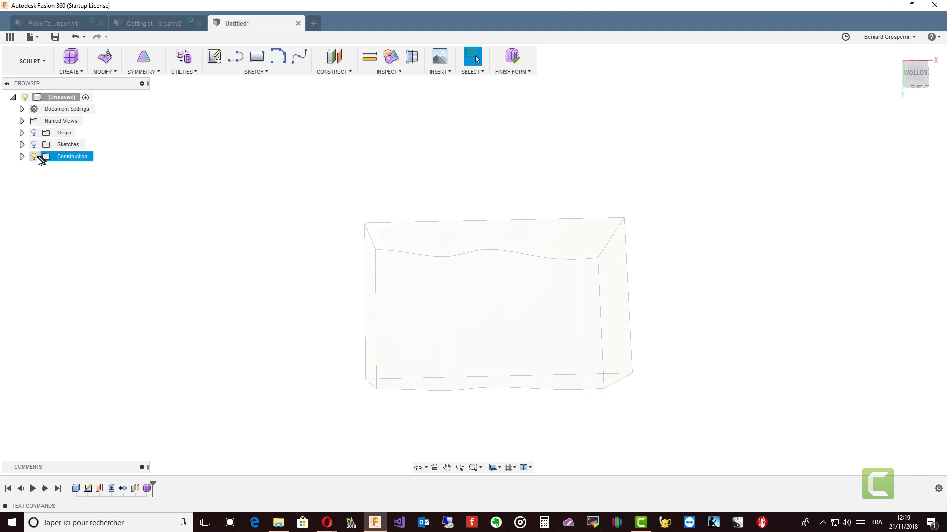
Show the offset plane and draw a 2-point T-Spline plane on it, about 54 by 36 mm.
left_click(22, 157)
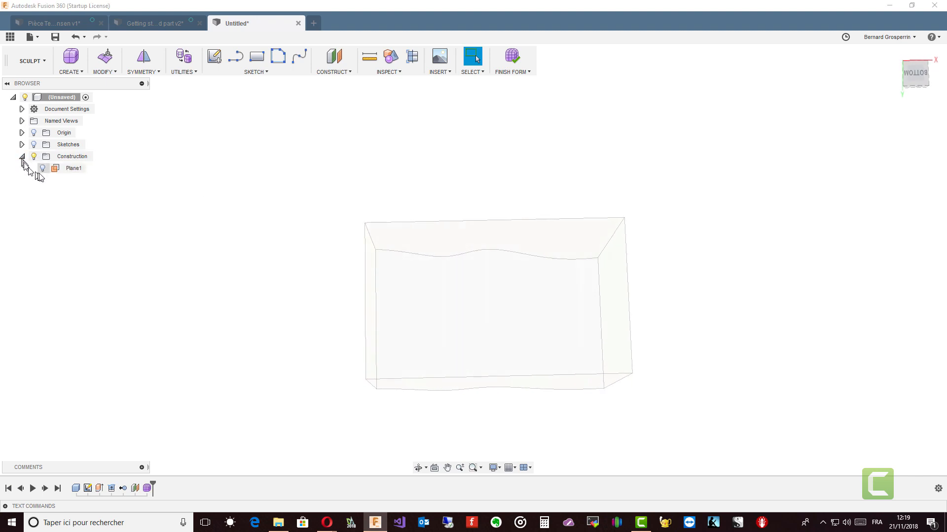
left_click(43, 169)
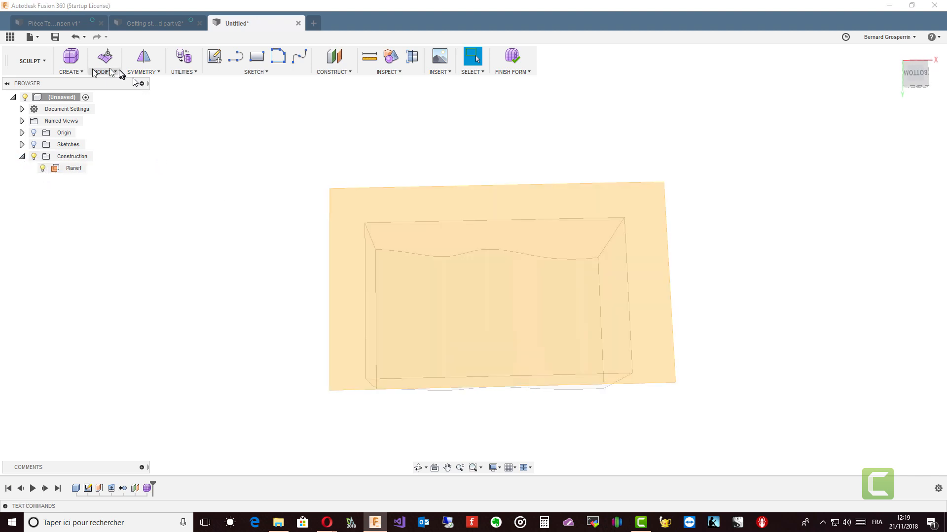
left_click(77, 72)
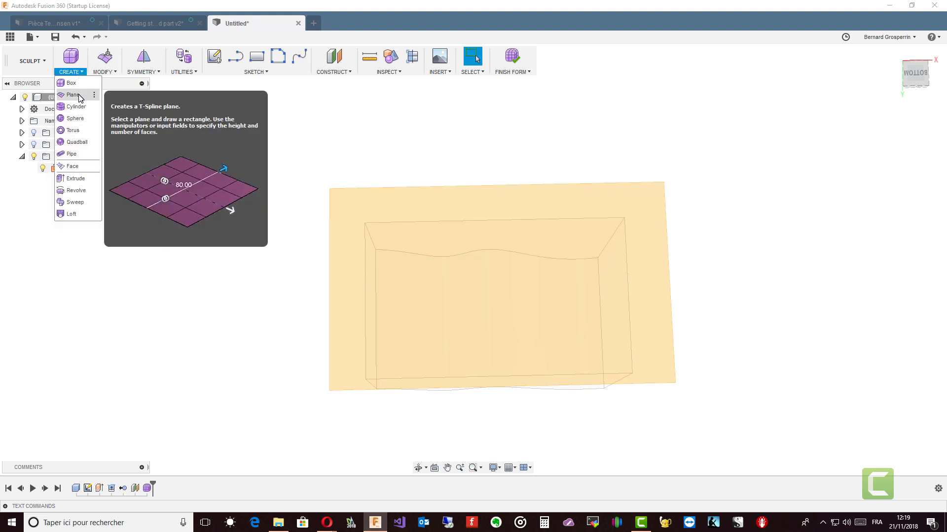
left_click(74, 95)
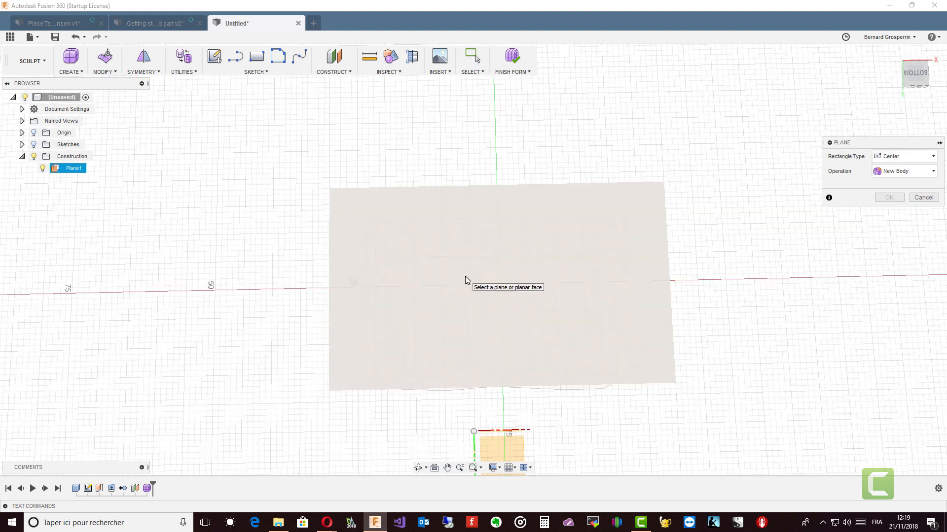
left_click(465, 278)
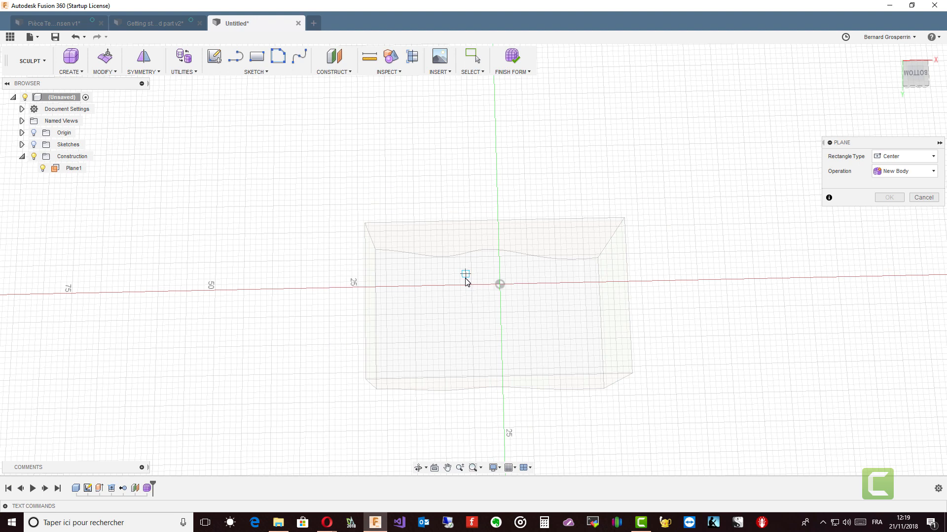
left_click(930, 156)
left_click(892, 182)
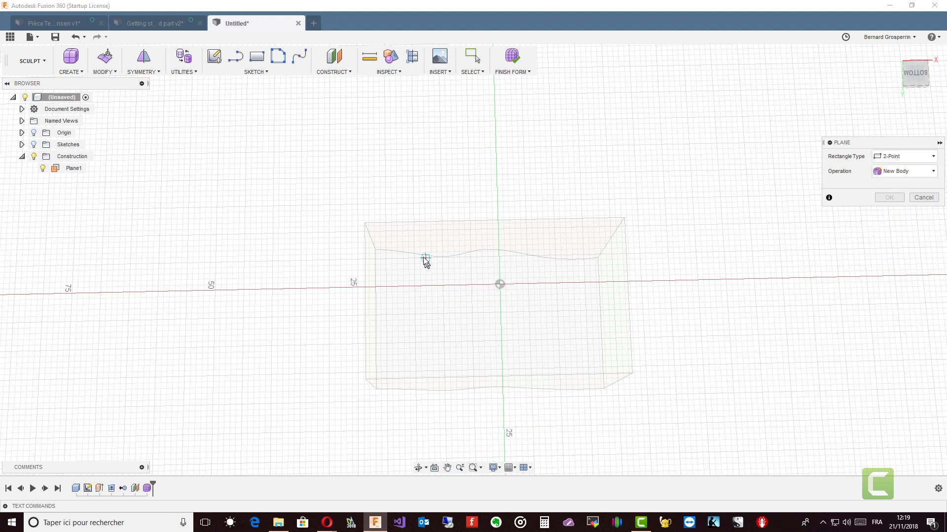
left_click(352, 208)
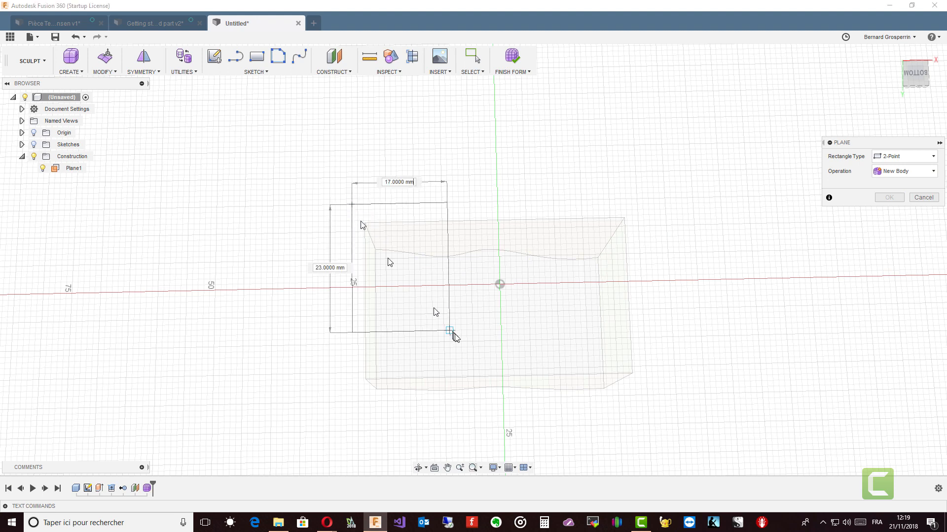
left_click(665, 405)
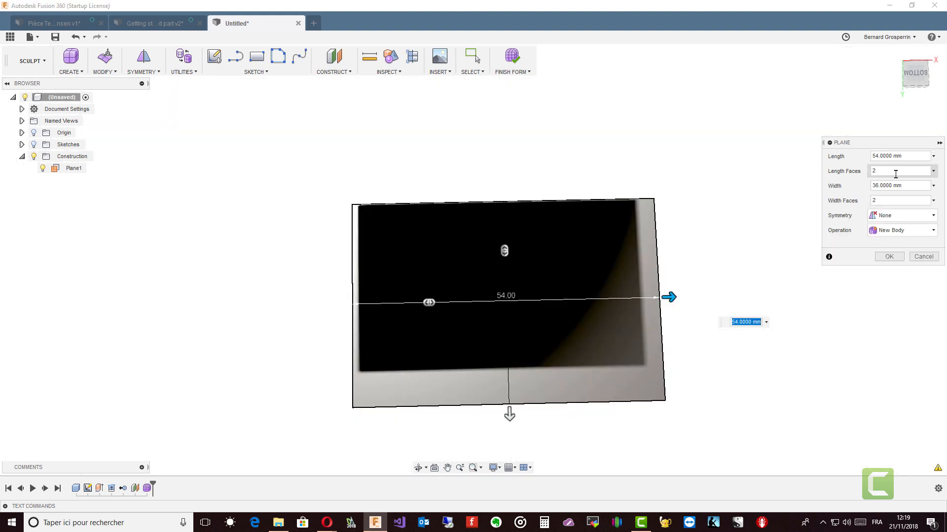
Set the T-Spline plane to 4 length faces and 4 width faces and confirm.
type("4")
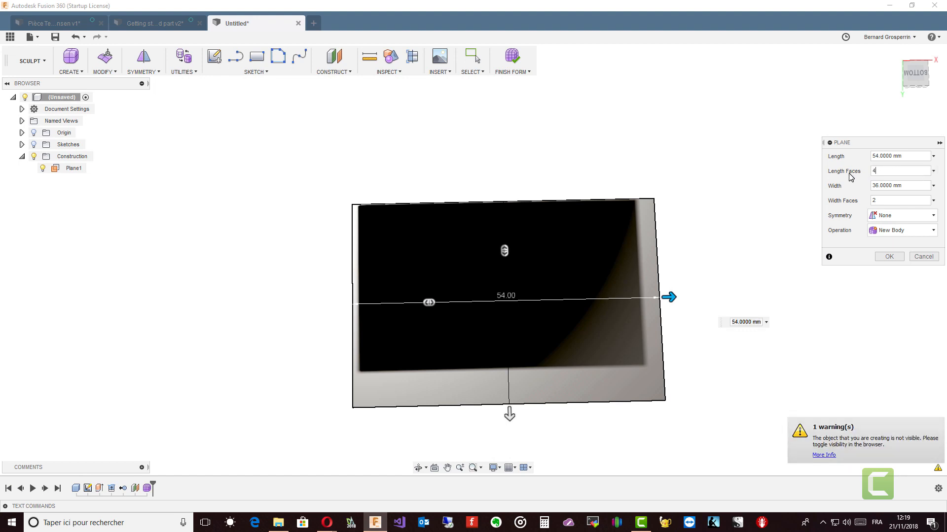
left_click(877, 201)
type("4")
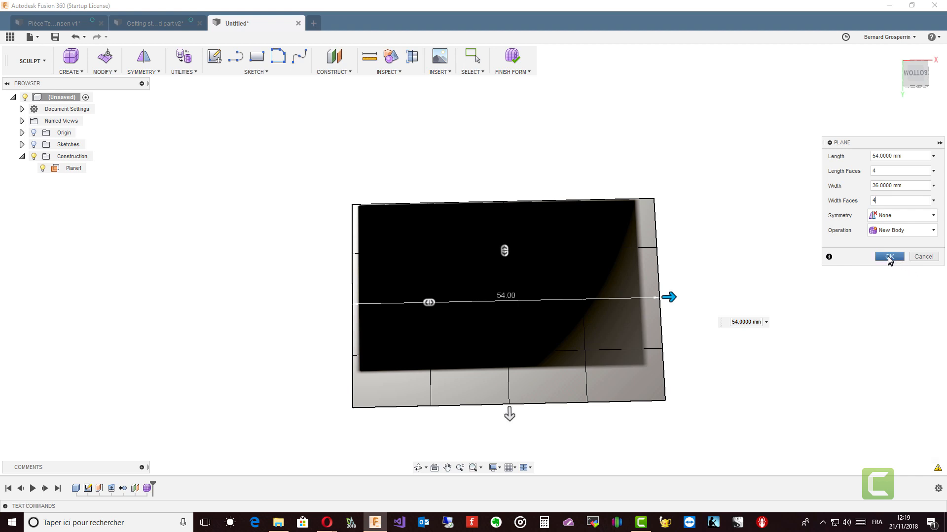
left_click(888, 257)
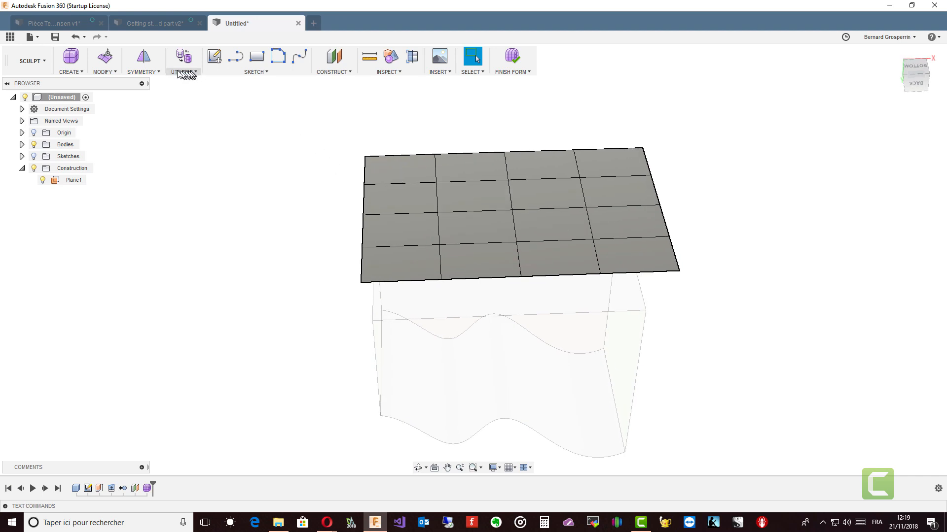
Use Edit Form to select the central T-Spline edges and pull them upward into a smooth bump, then finish the form.
left_click(105, 55)
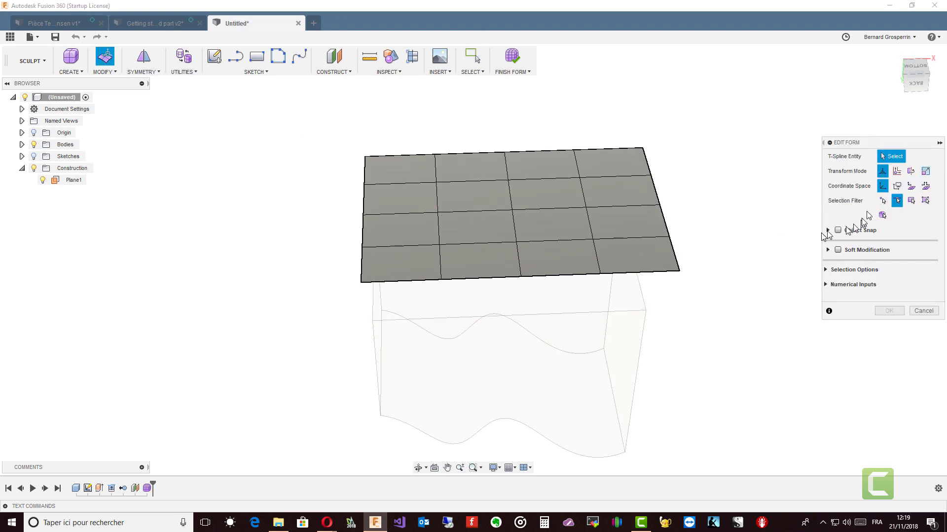
left_click(511, 196)
left_click(492, 209)
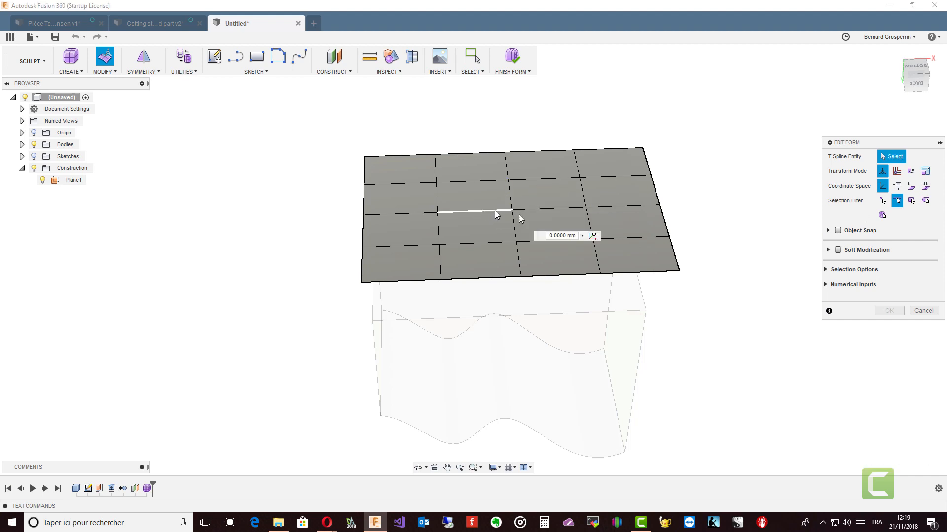
left_click(513, 217, "ctrl")
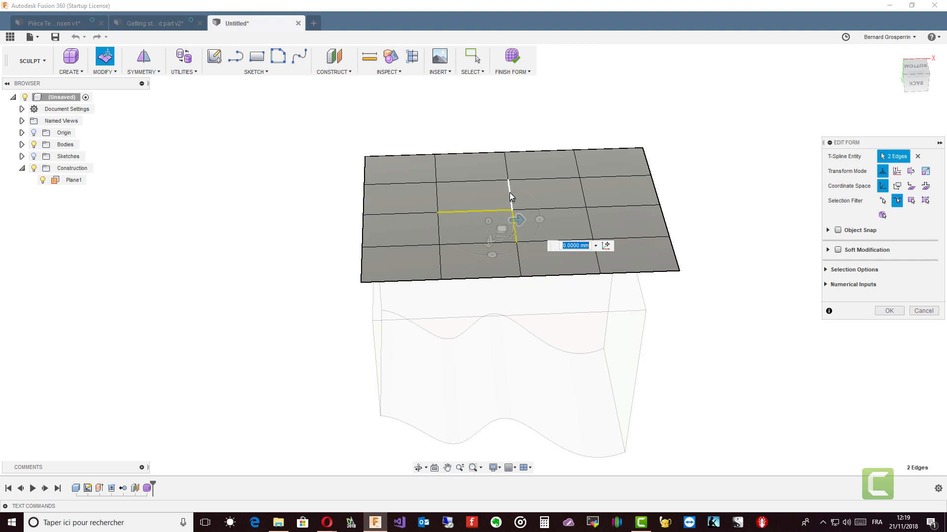
left_click(510, 196, "ctrl")
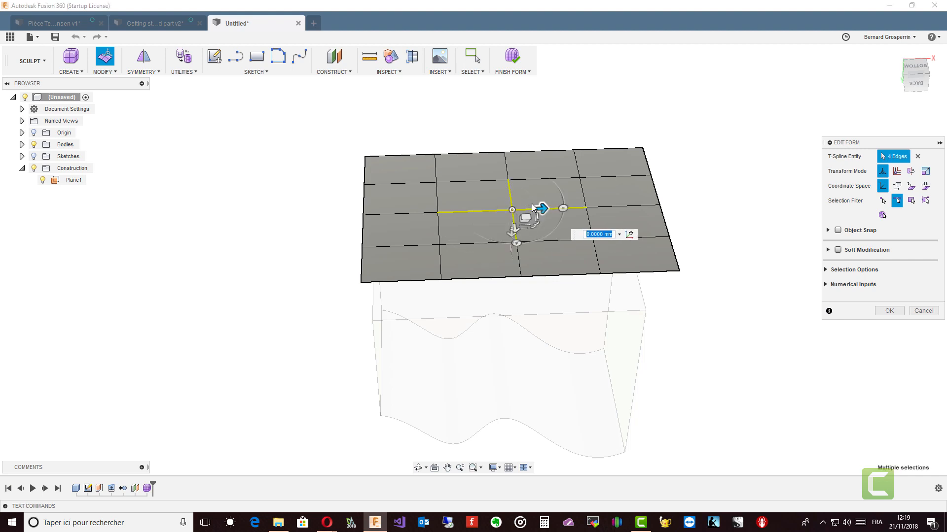
middle_click_drag(533, 207, 505, 233, "shift")
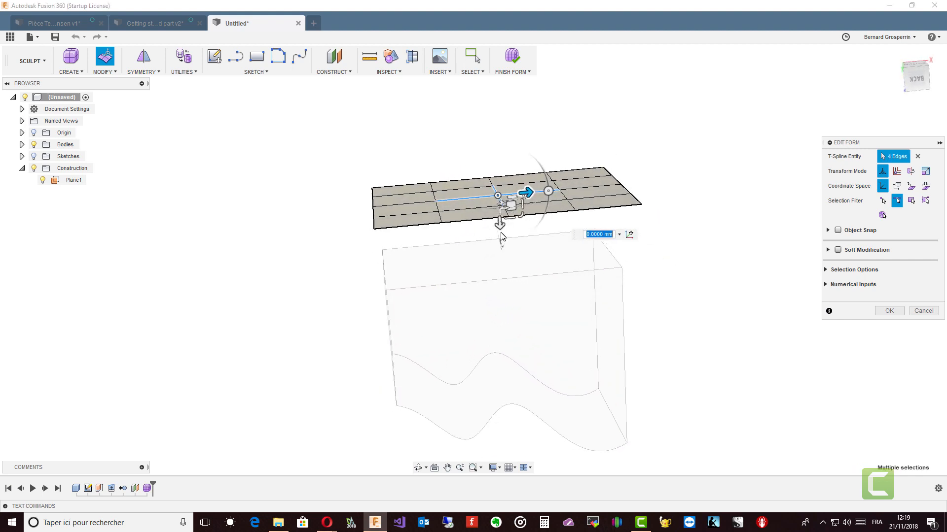
left_click_drag(499, 227, 497, 177)
middle_click_drag(525, 194, 513, 160, "shift")
left_click_drag(528, 150, 521, 136)
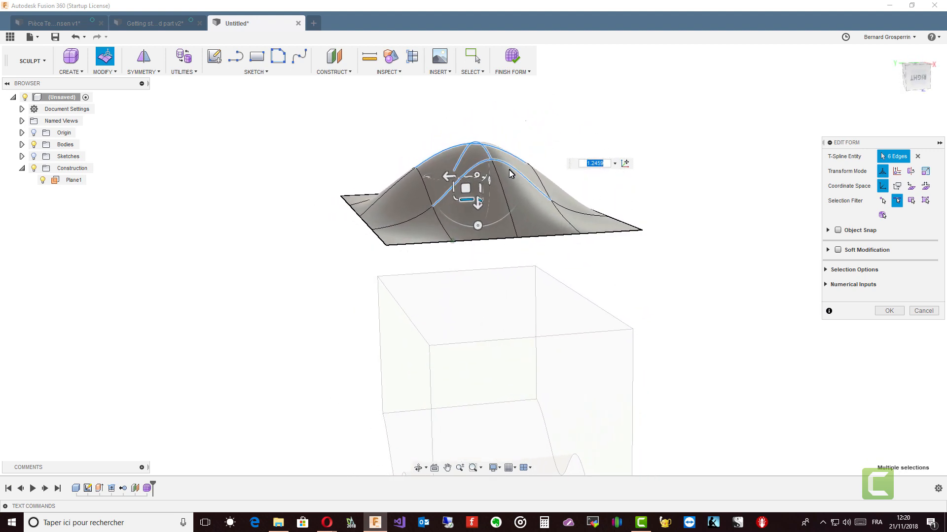
left_click(255, 190)
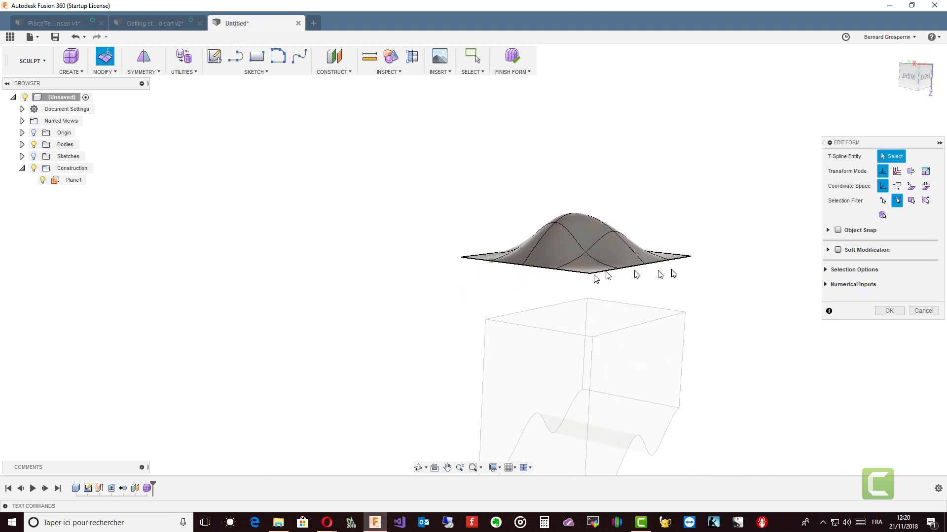
left_click(890, 311)
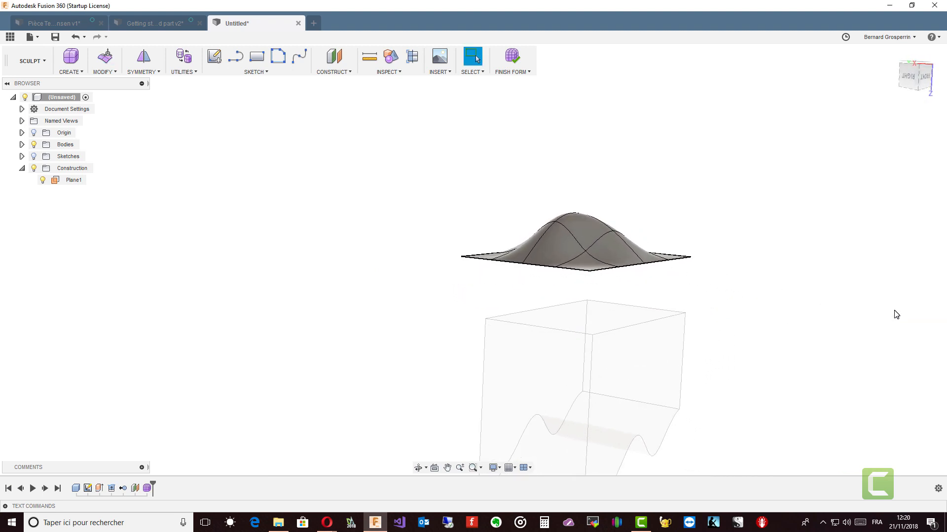
left_click(513, 56)
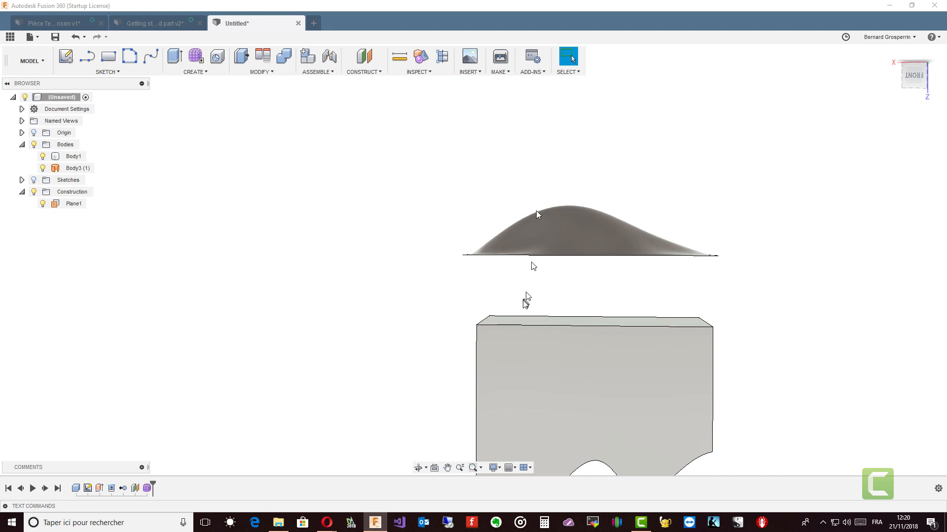
Replace the box's top face with the sculpted T-Spline surface using Replace Face.
left_click(273, 73)
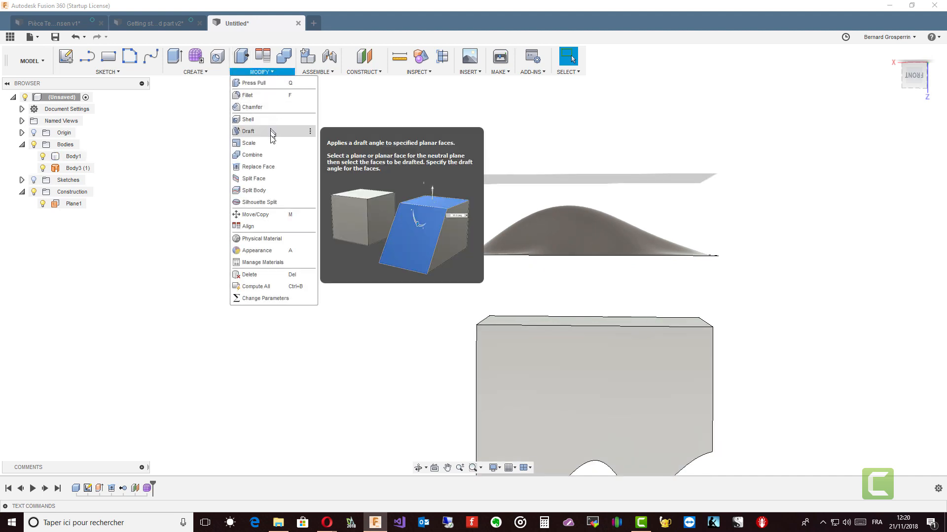
left_click(266, 167)
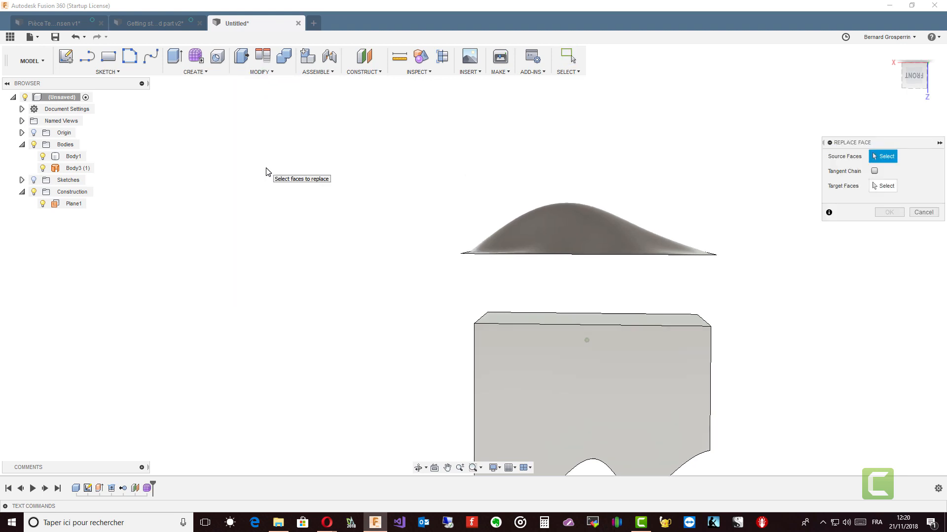
middle_click_drag(268, 173, 544, 347, "shift")
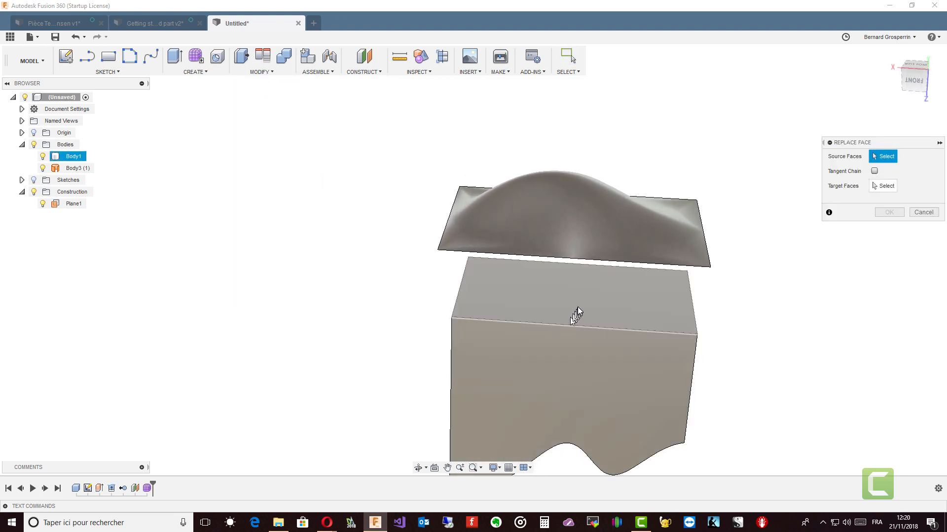
left_click(578, 306)
middle_click_drag(578, 306, 786, 227, "shift")
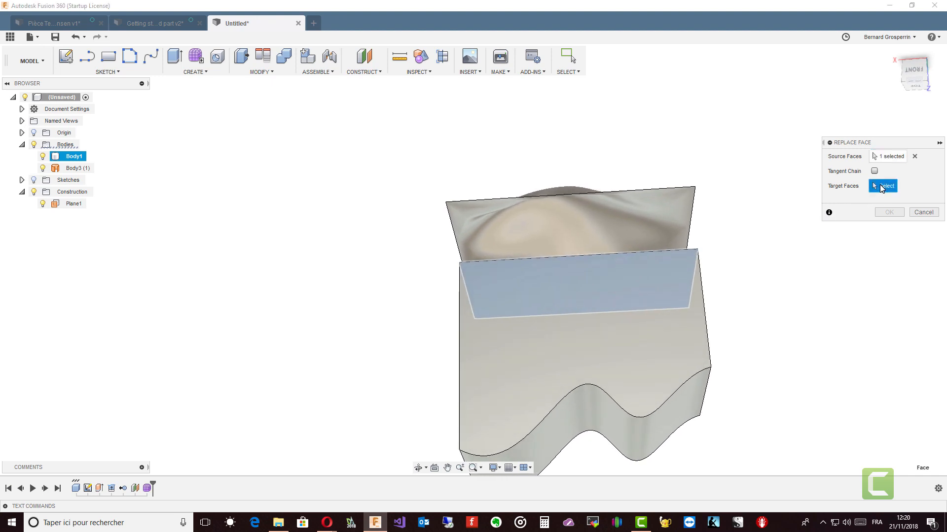
left_click(590, 212)
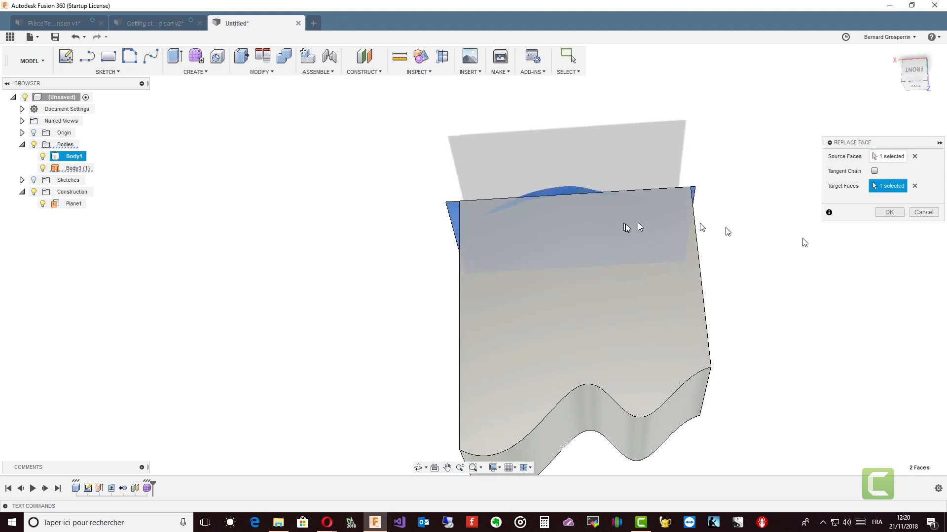
left_click(893, 214)
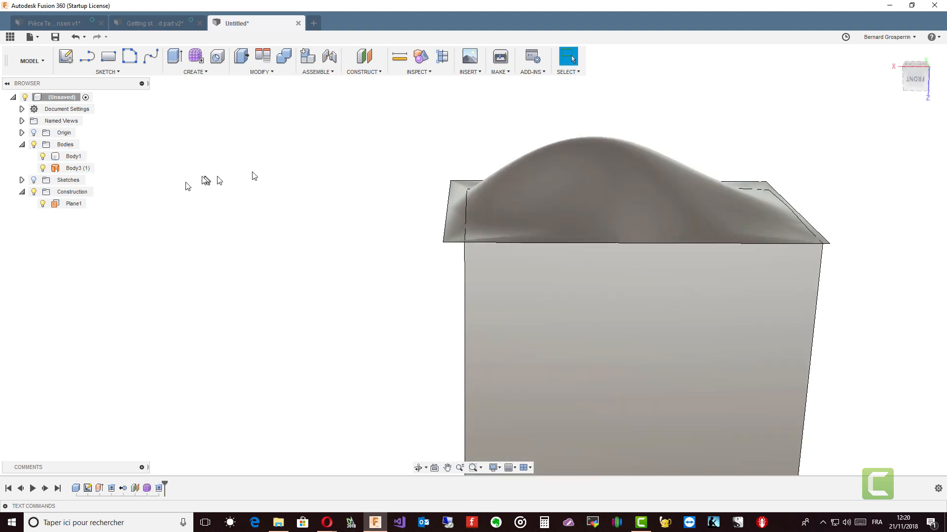
Hide the T-Spline surface body and remove it from the model.
left_click(43, 168)
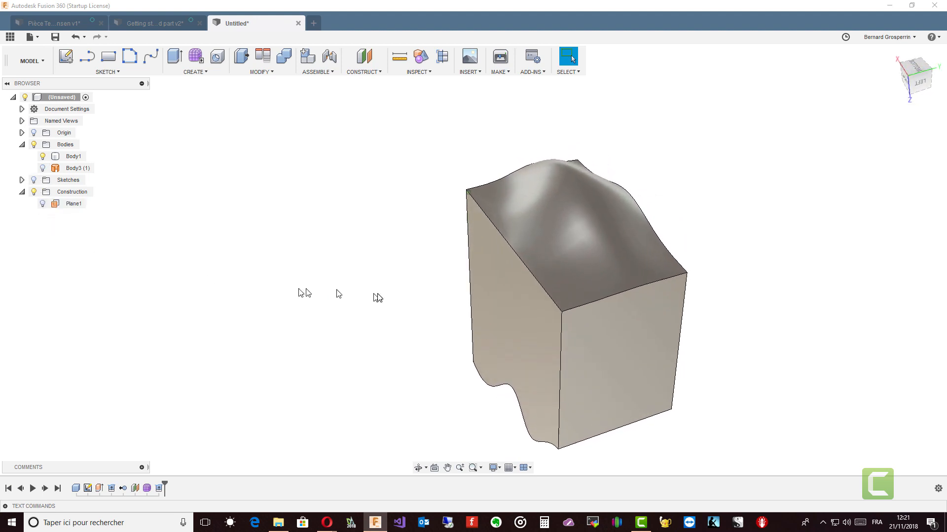
left_click(431, 279)
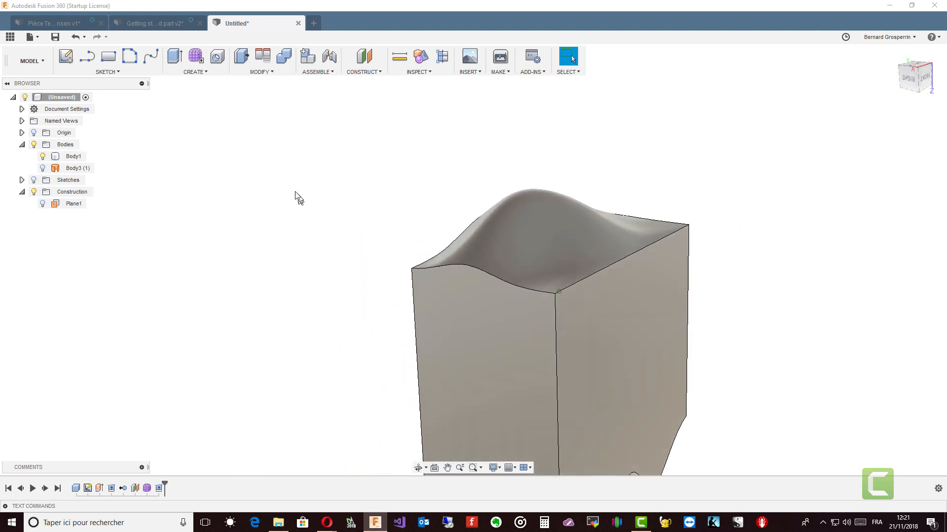
right_click(71, 169)
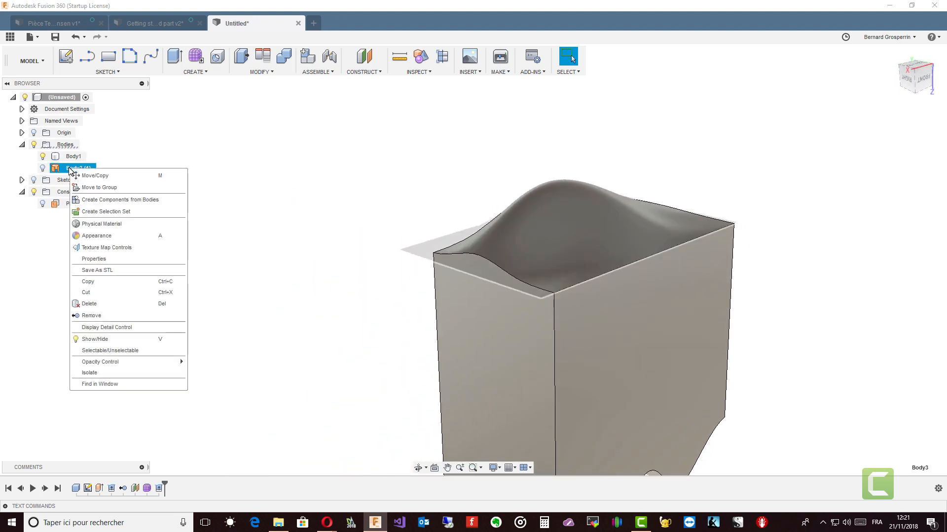
left_click(100, 317)
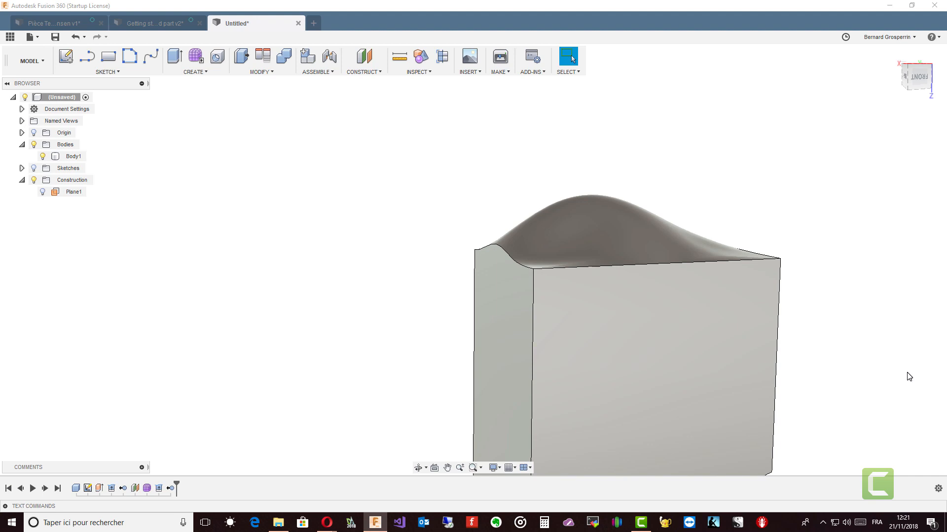
Create a construction plane at -75 deg through the box's top edge.
middle_click_drag(908, 376, 567, 308, "shift")
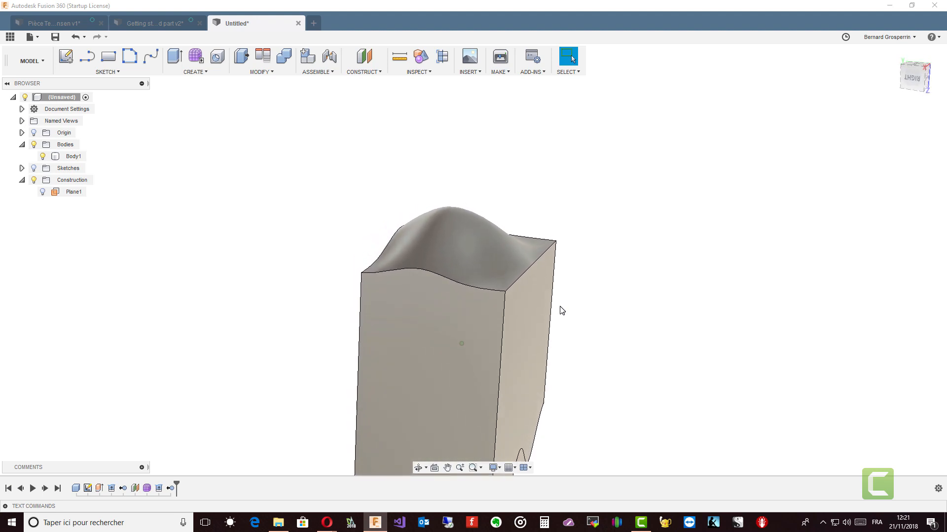
middle_click_drag(555, 335, 507, 251, "shift")
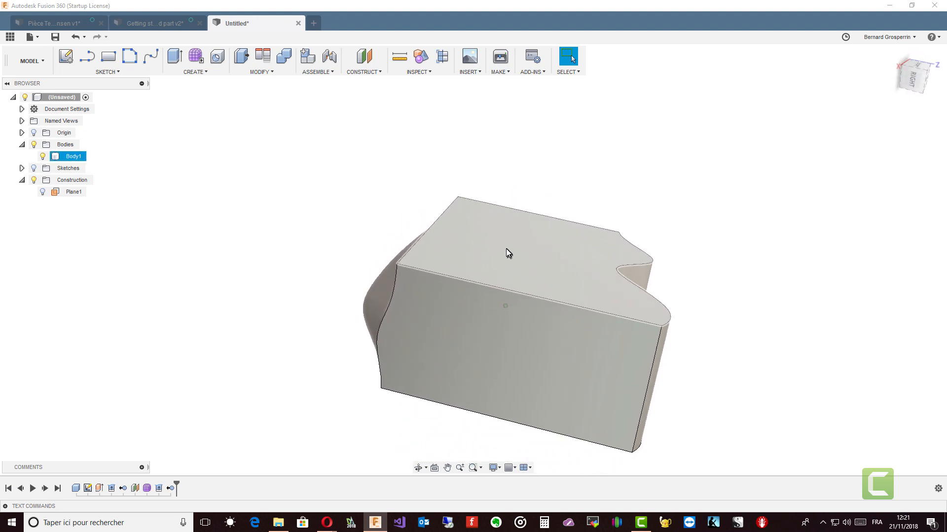
middle_click_drag(386, 192, 436, 214, "shift")
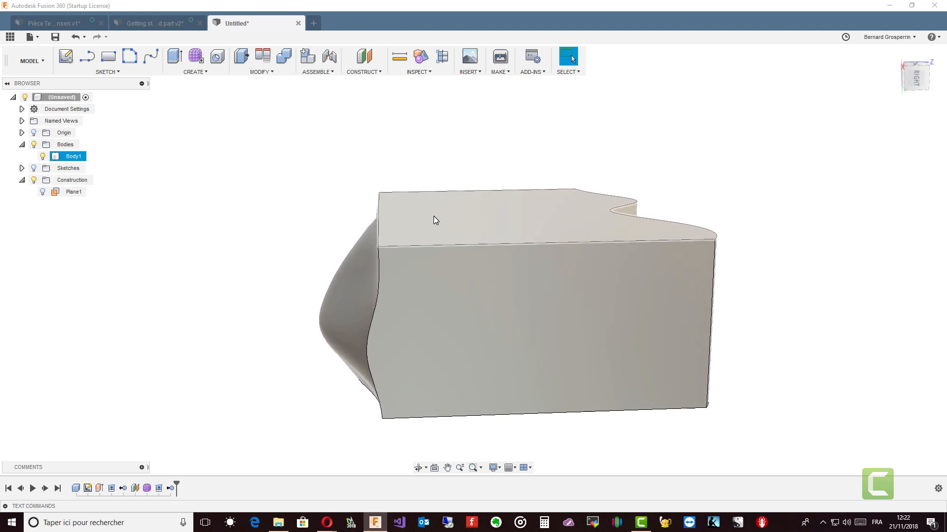
left_click(372, 73)
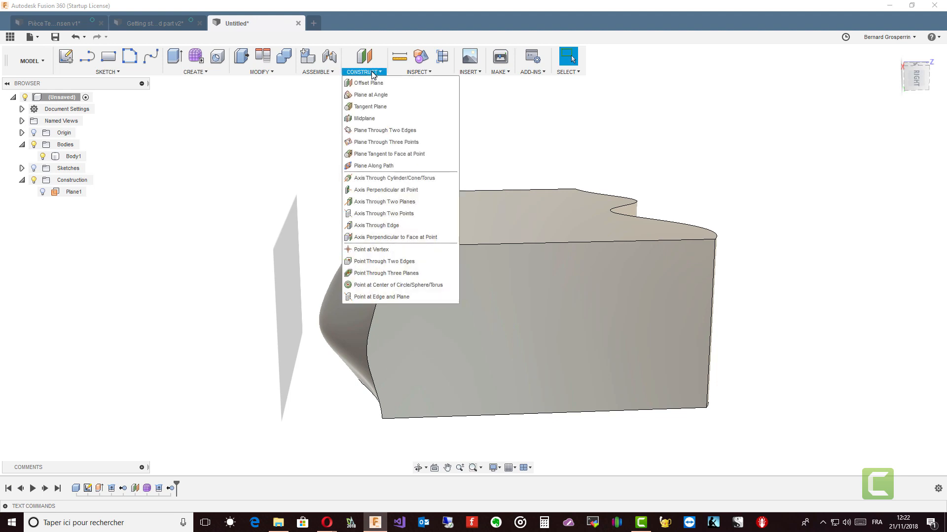
left_click(371, 95)
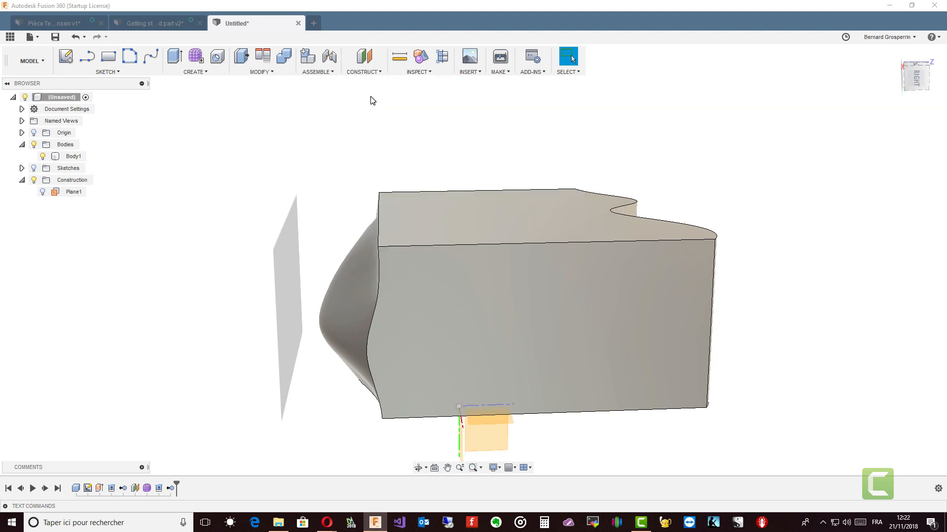
left_click(379, 228)
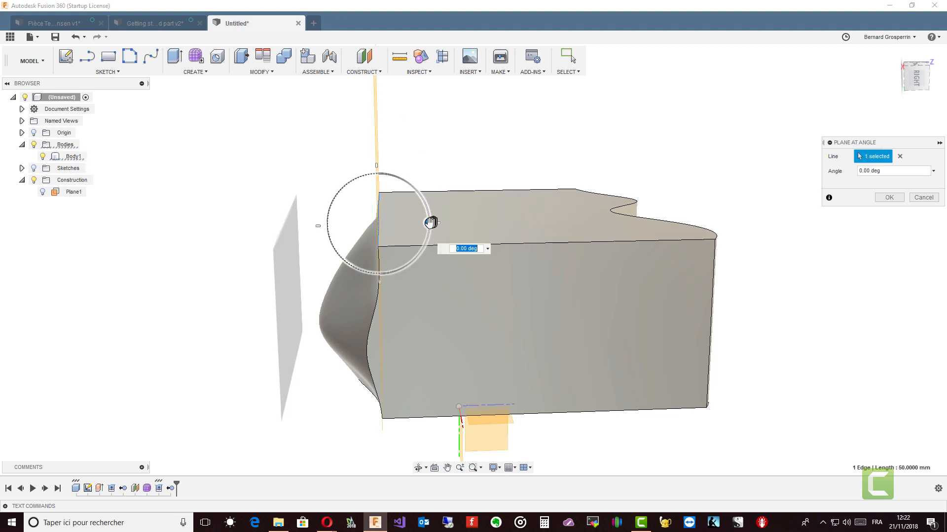
left_click_drag(428, 230, 402, 280)
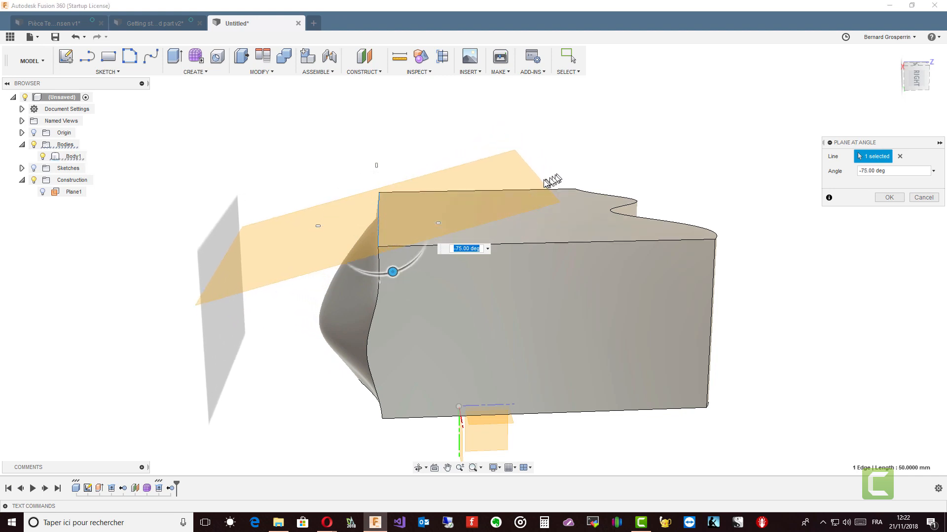
middle_click_drag(540, 183, 872, 201, "shift")
left_click(869, 197)
Replace the box's wavy-edged end face with the angled construction plane using Replace Face.
middle_click_drag(548, 215, 498, 216, "shift")
left_click_drag(515, 220, 704, 266)
middle_click_drag(704, 266, 705, 269, "shift")
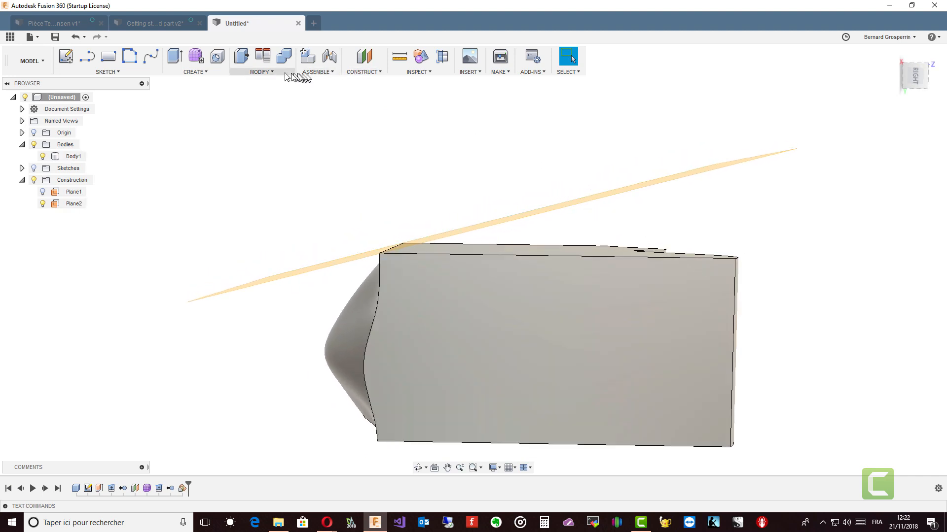
left_click(261, 72)
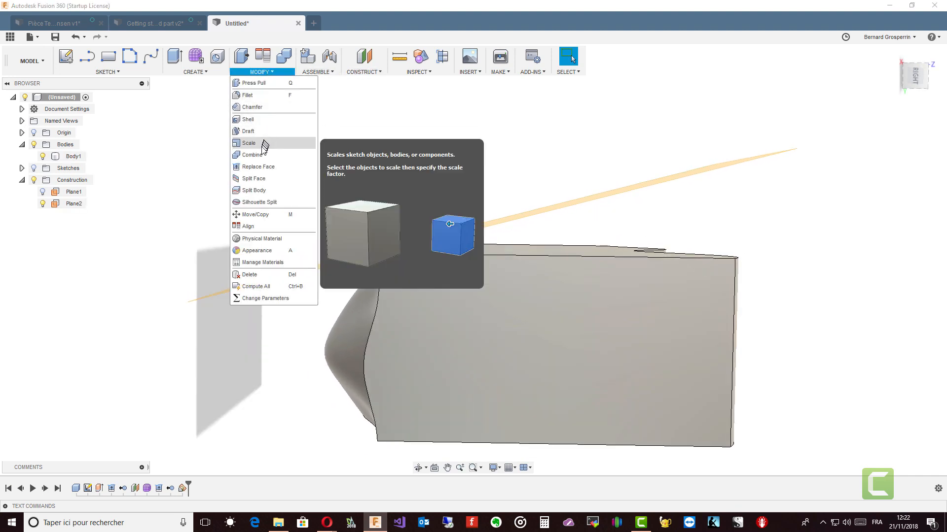
left_click(259, 167)
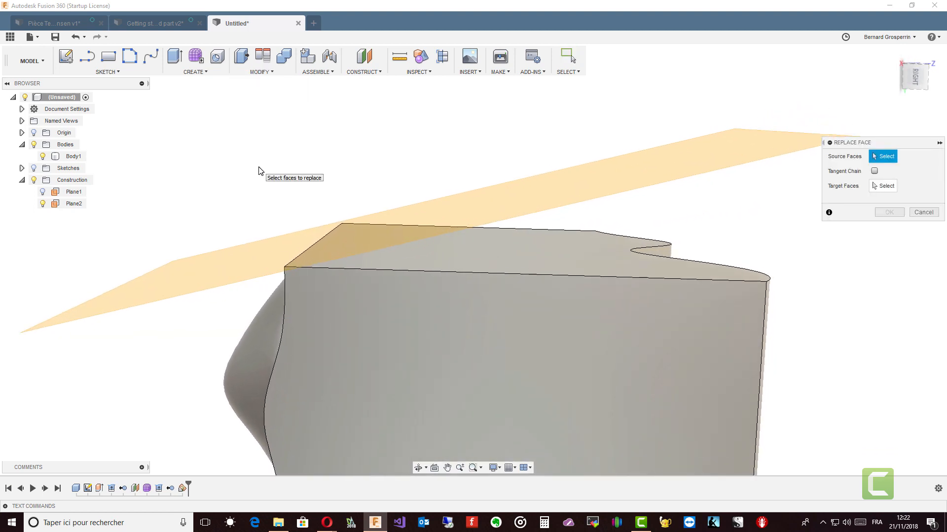
left_click(575, 266)
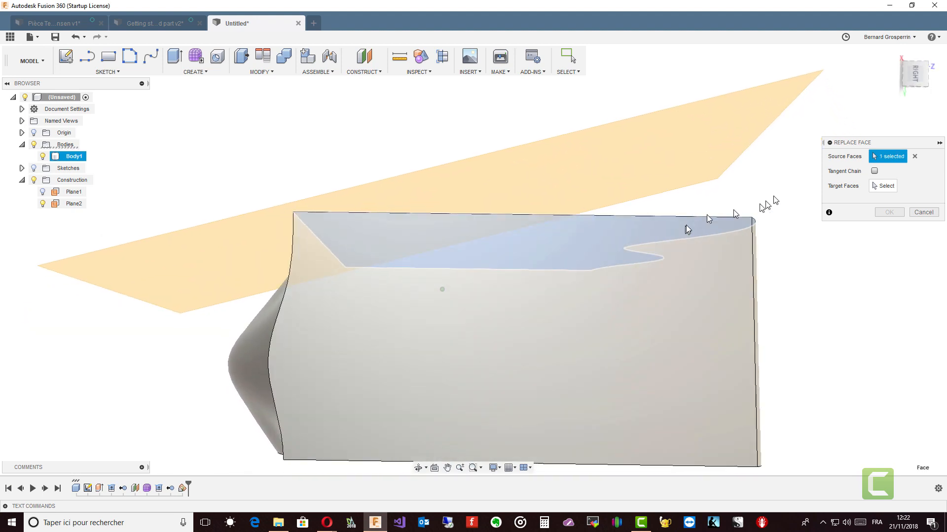
left_click(706, 153)
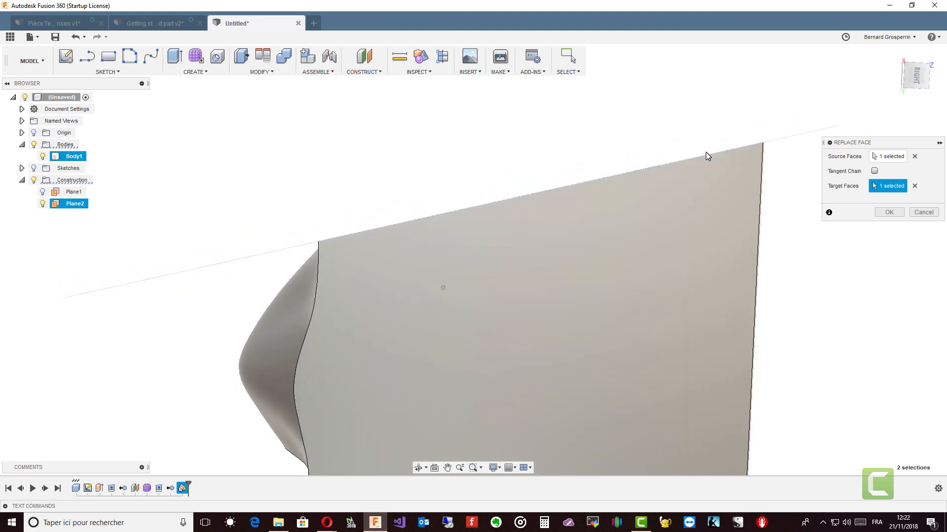
left_click(888, 212)
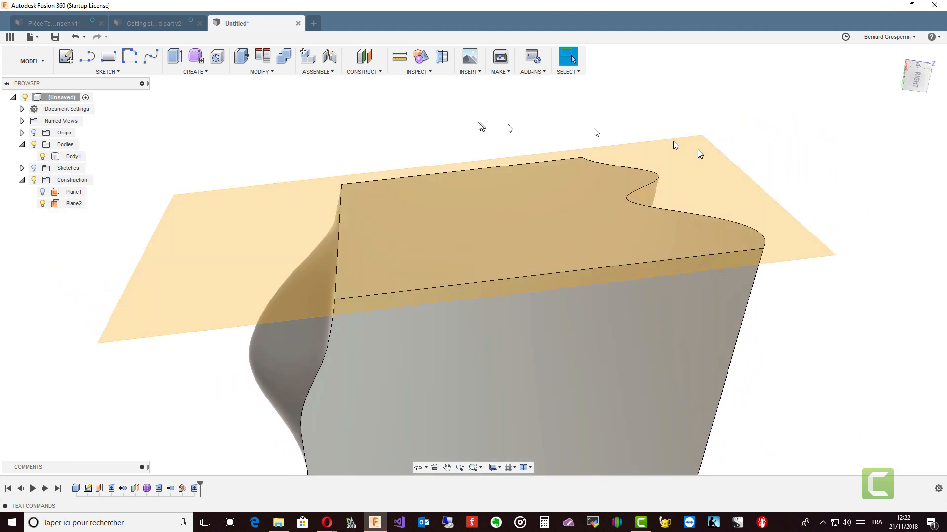
Hide the construction planes in the model.
left_click(33, 179)
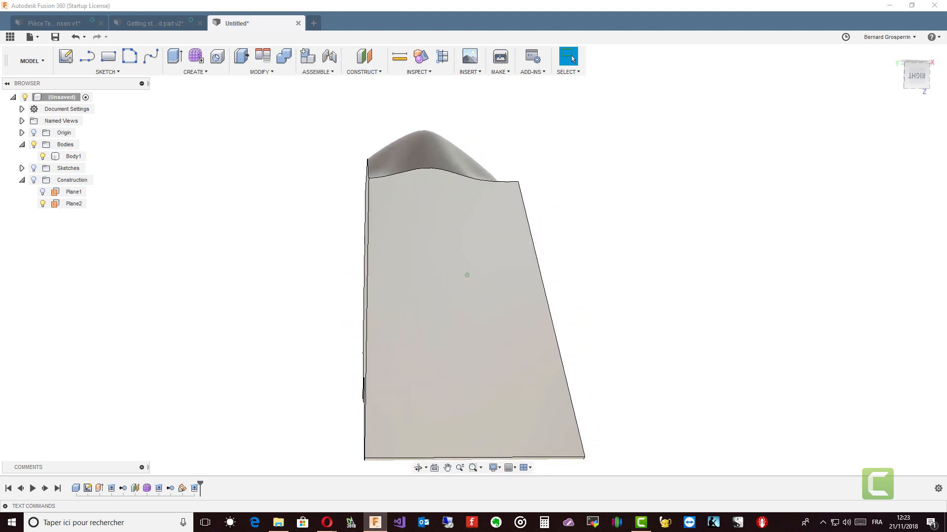
left_click(277, 74)
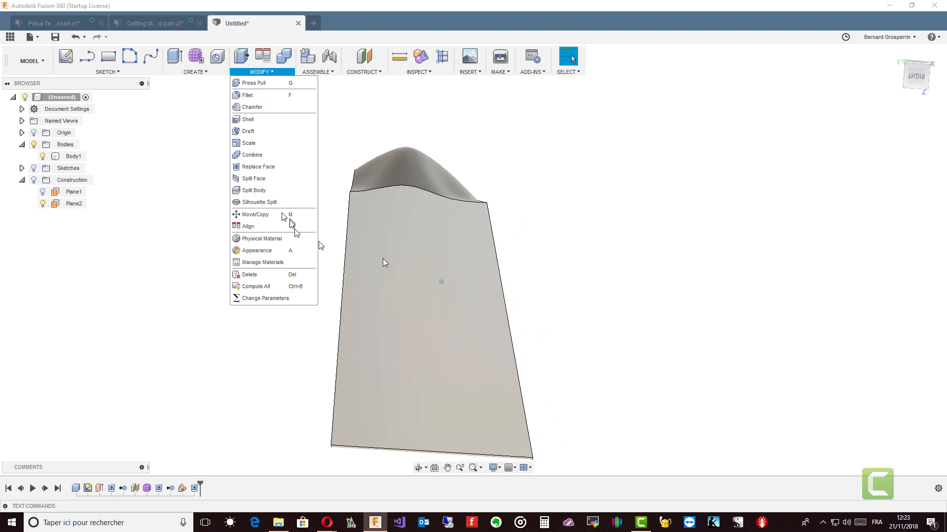
left_click(382, 259)
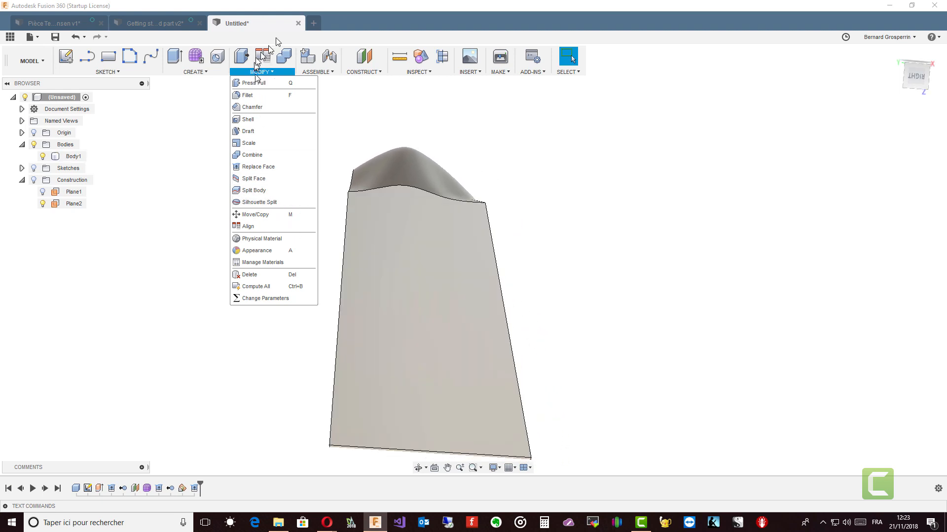
Open a new design and create a box 100 mm by 100 mm by about 86 mm high on the ground plane.
left_click(313, 23)
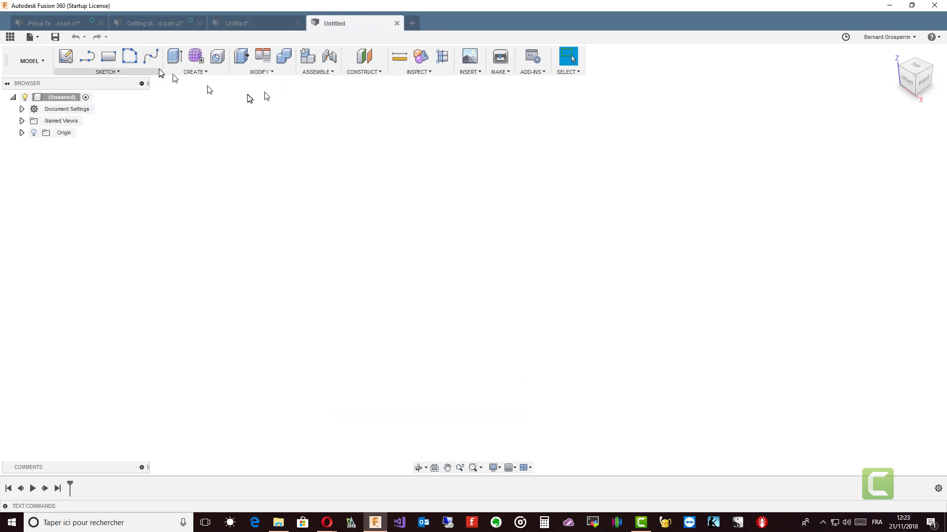
left_click(203, 73)
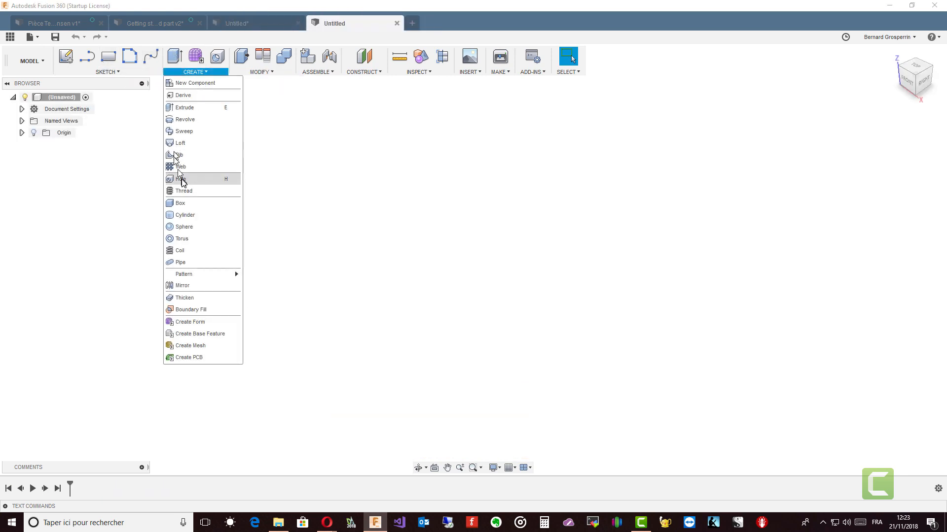
left_click(182, 204)
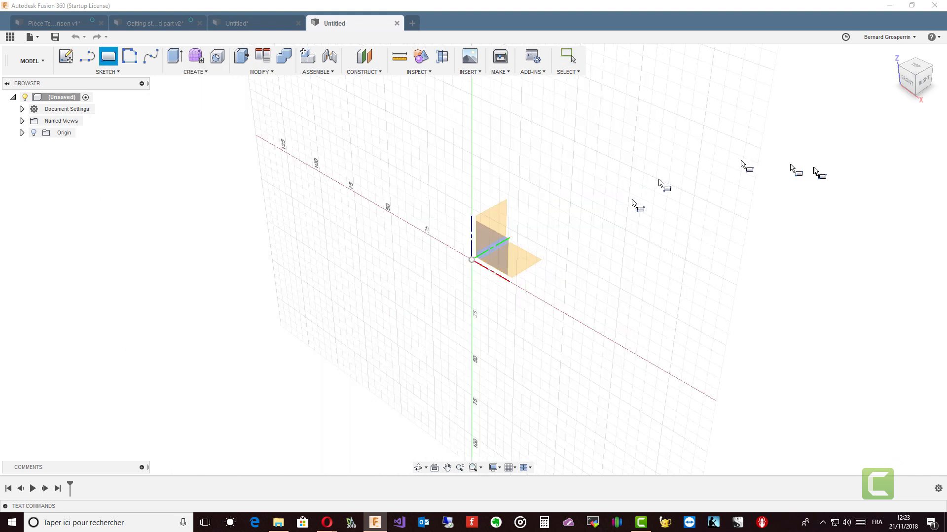
left_click(917, 65)
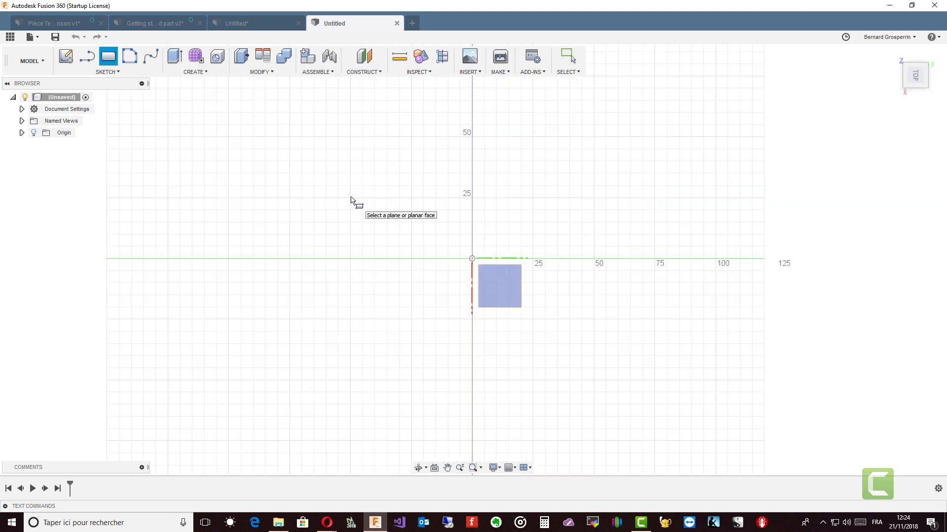
left_click(350, 138)
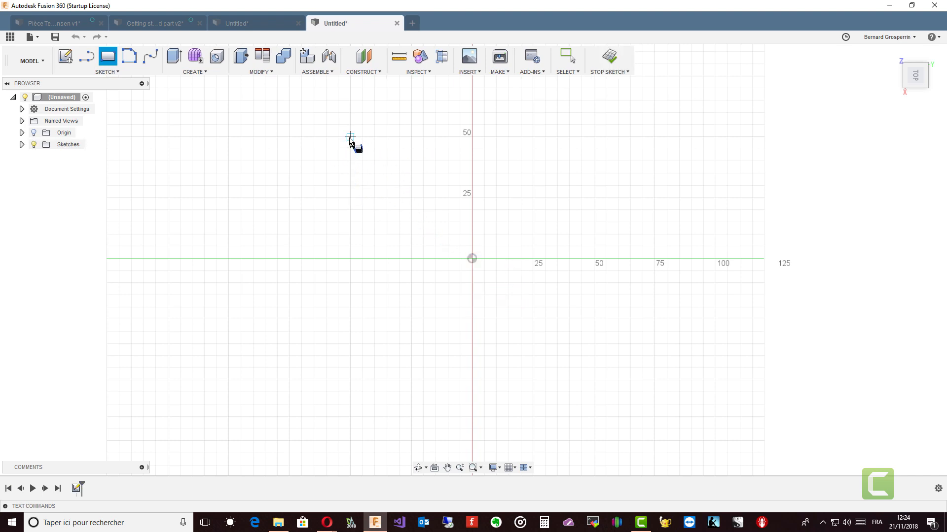
left_click(350, 137)
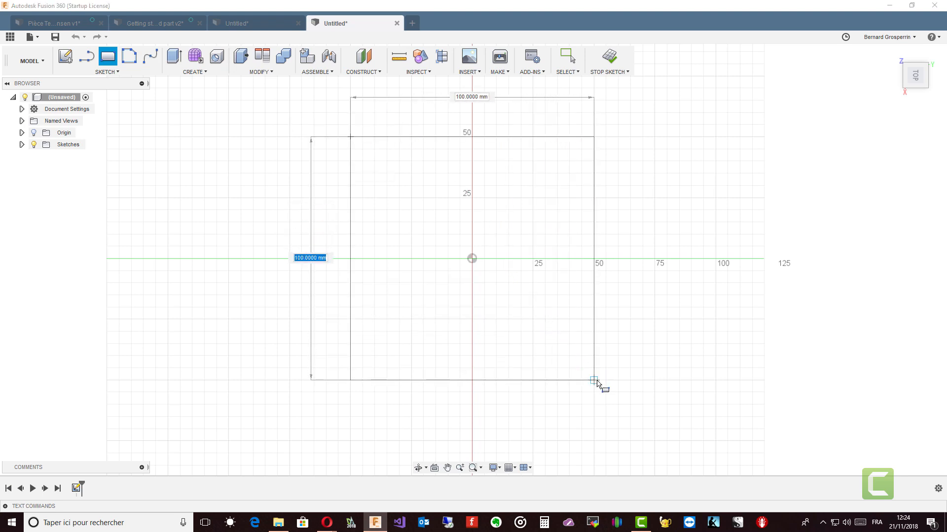
left_click(593, 372)
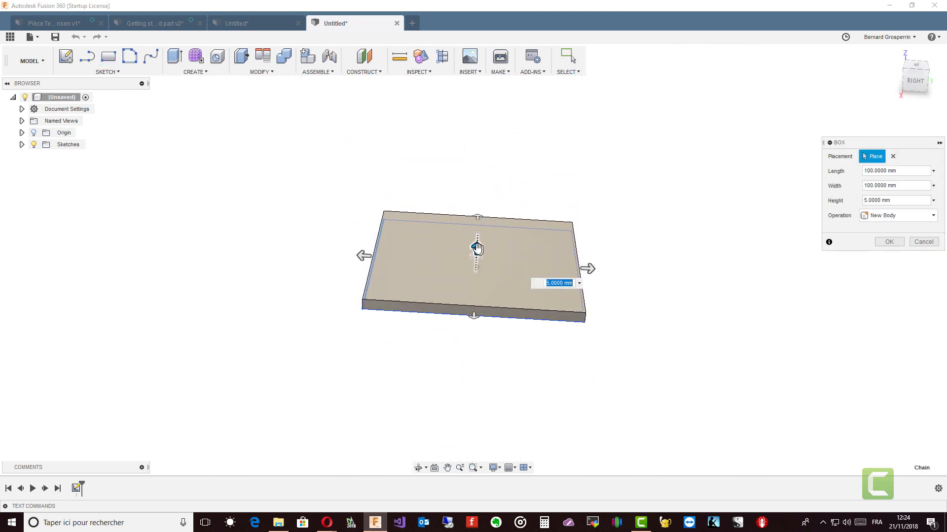
left_click_drag(474, 250, 495, 107)
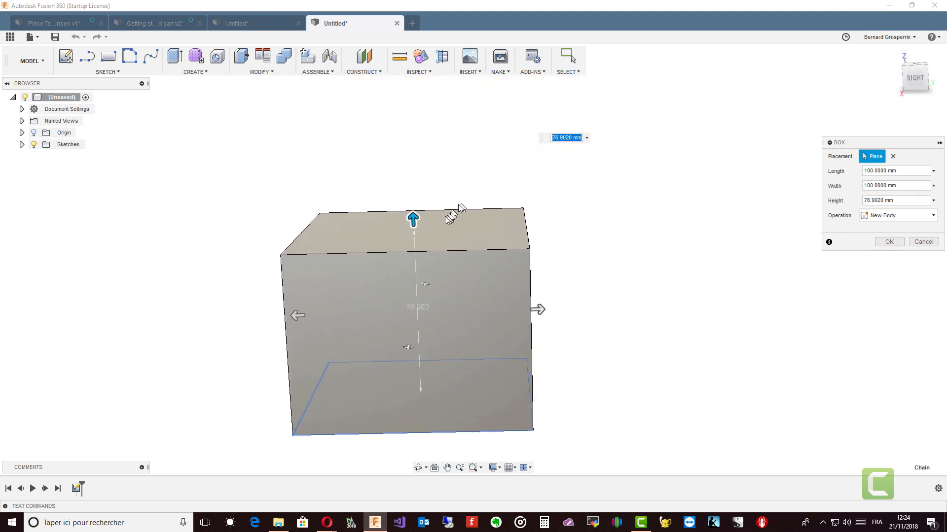
left_click_drag(413, 219, 412, 200)
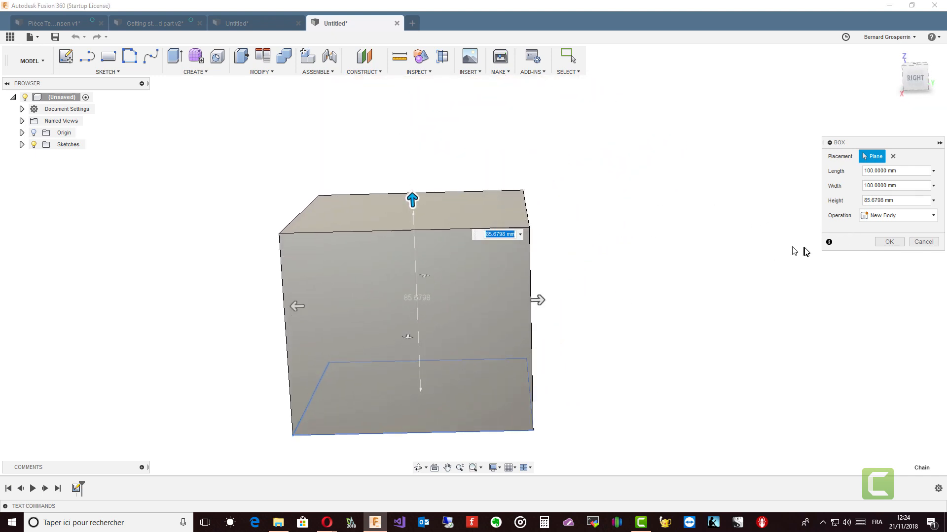
left_click(888, 241)
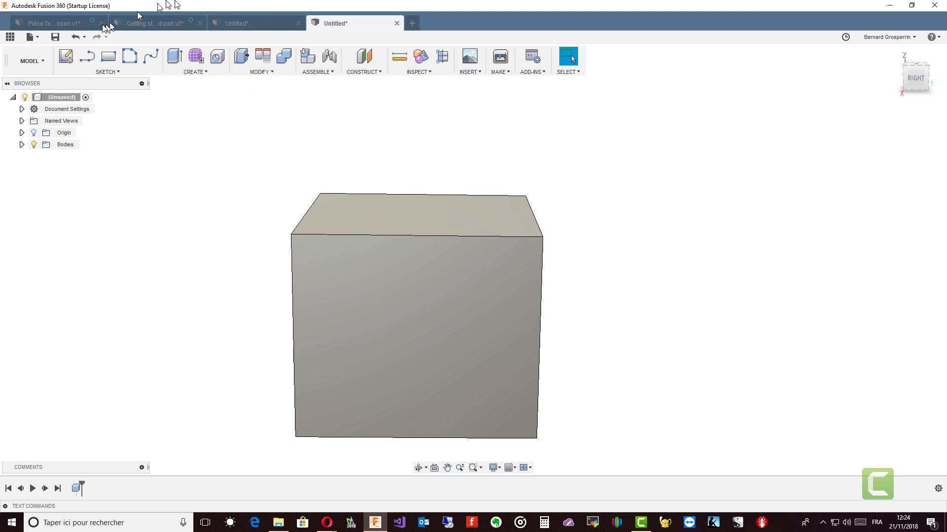
Sketch a wavy spline across the box's front face, extending past both side edges, and finish the sketch.
left_click(66, 57)
left_click(347, 299)
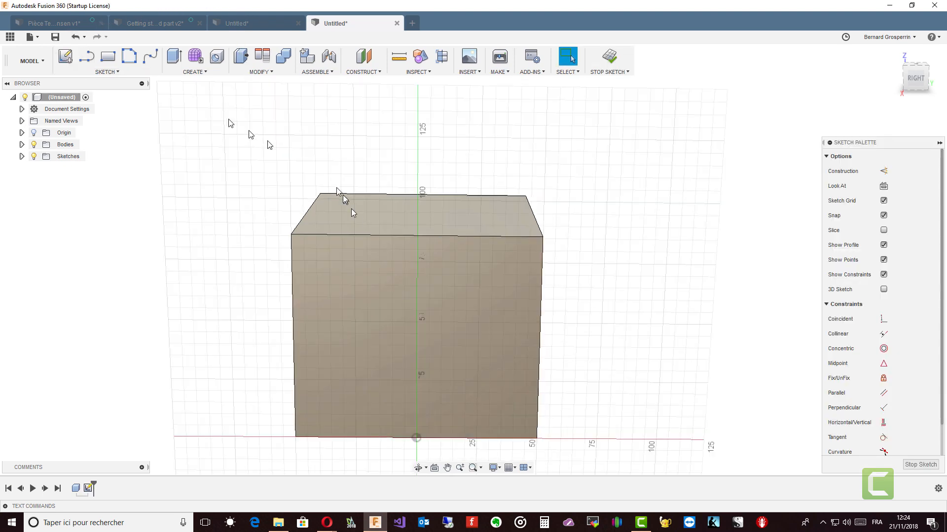
left_click(151, 55)
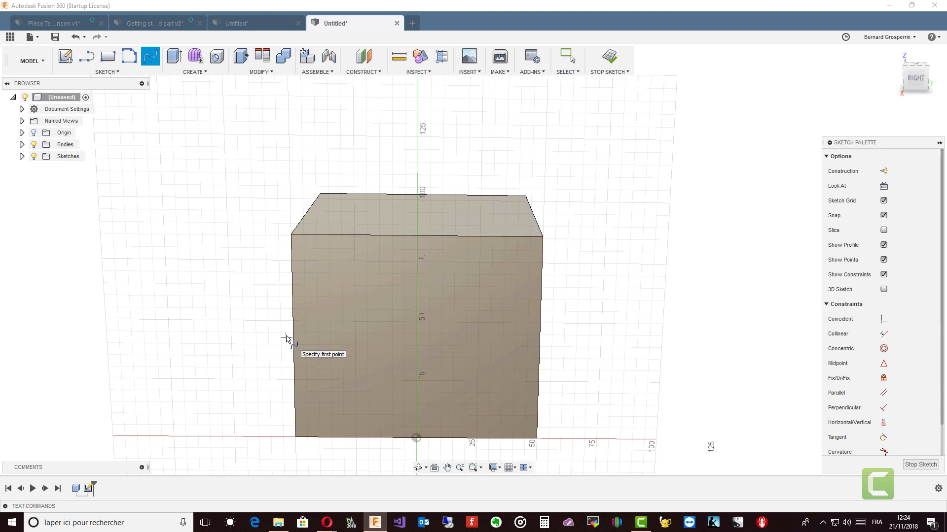
left_click(286, 338)
left_click(336, 313)
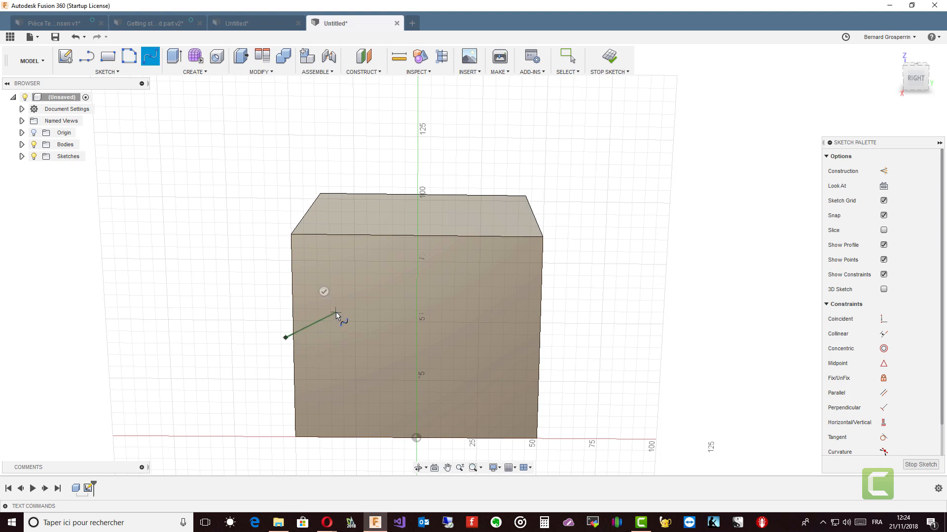
left_click(379, 339)
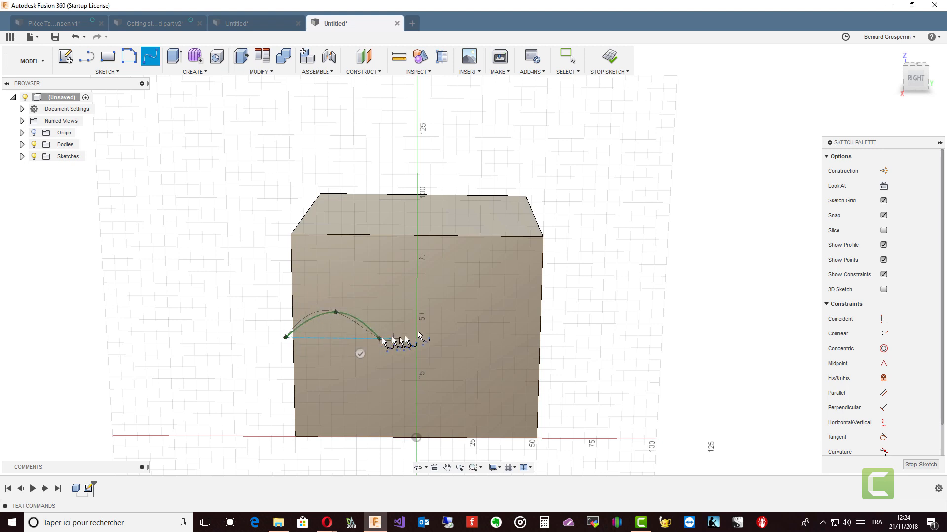
left_click(482, 304)
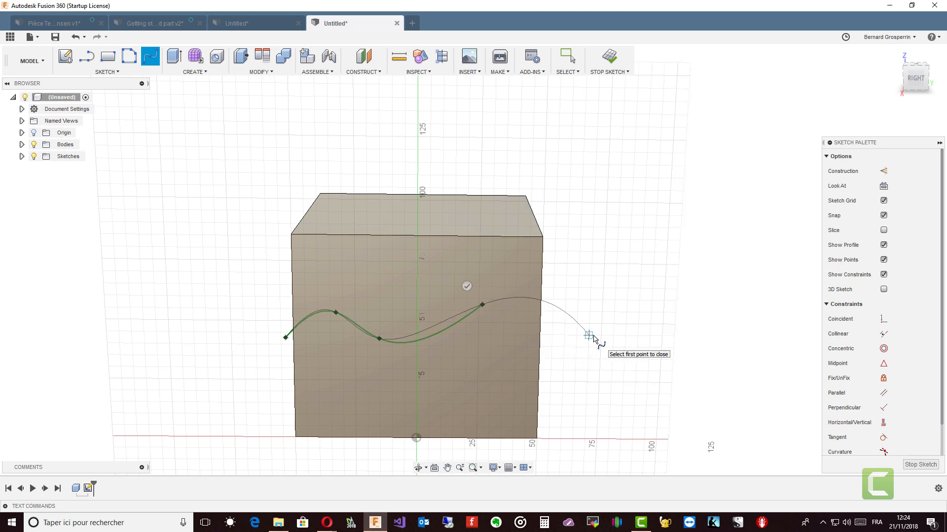
double_click(589, 336)
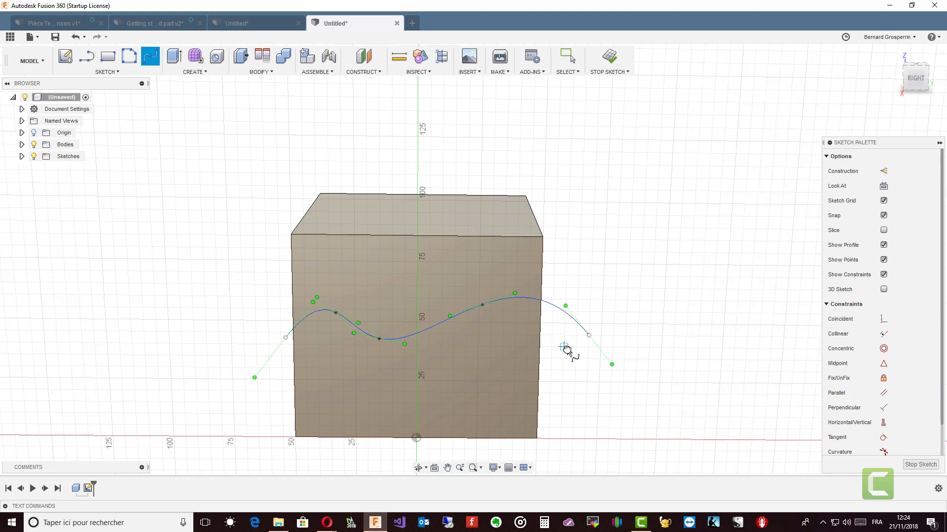
mouse_move(567, 353)
middle_mouse_down("shift")
mouse_move(680, 386)
mouse_move(675, 284)
mouse_move(508, 150)
mouse_move(324, 74)
mouse_move(281, 74)
middle_mouse_up("shift")
left_click(920, 465)
Start Split Face and select the box's front and back faces as the faces to split.
left_click(279, 73)
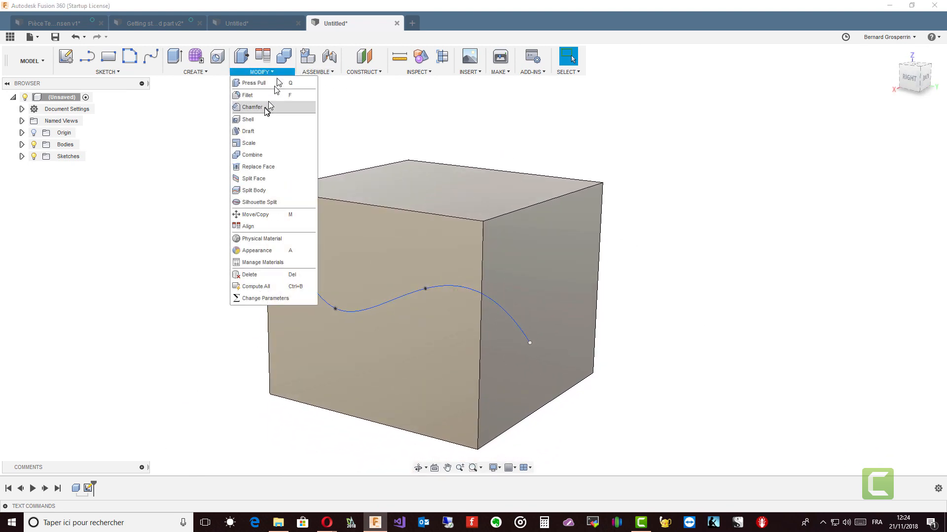
left_click(260, 180)
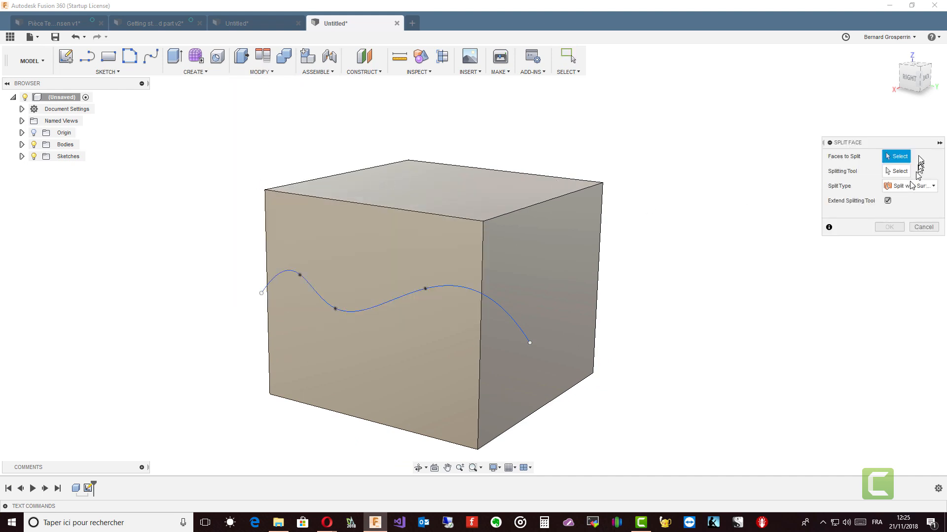
left_click(458, 256)
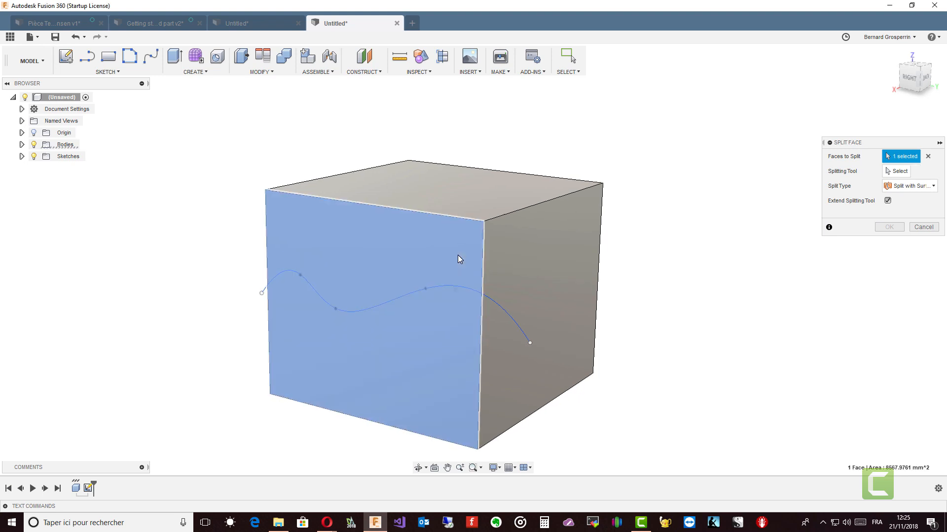
middle_click_drag(458, 254, 533, 276, "shift")
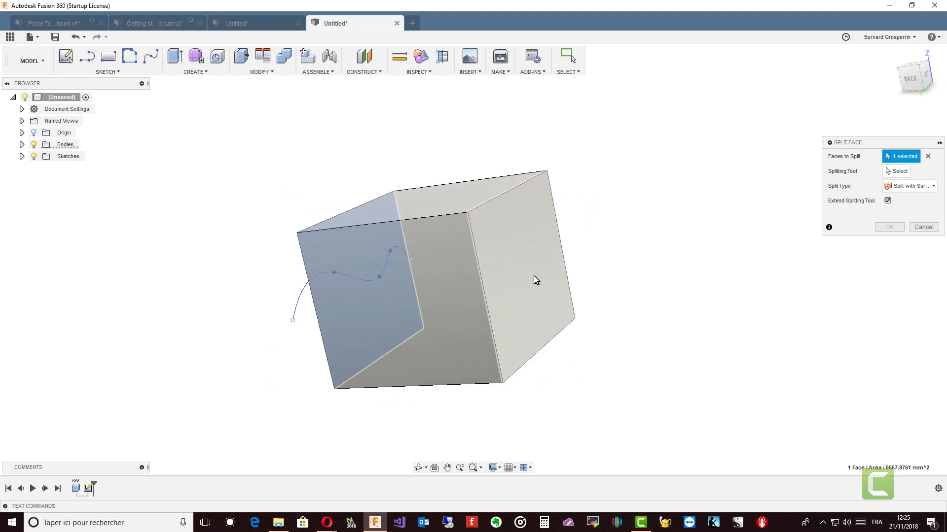
left_click(528, 276)
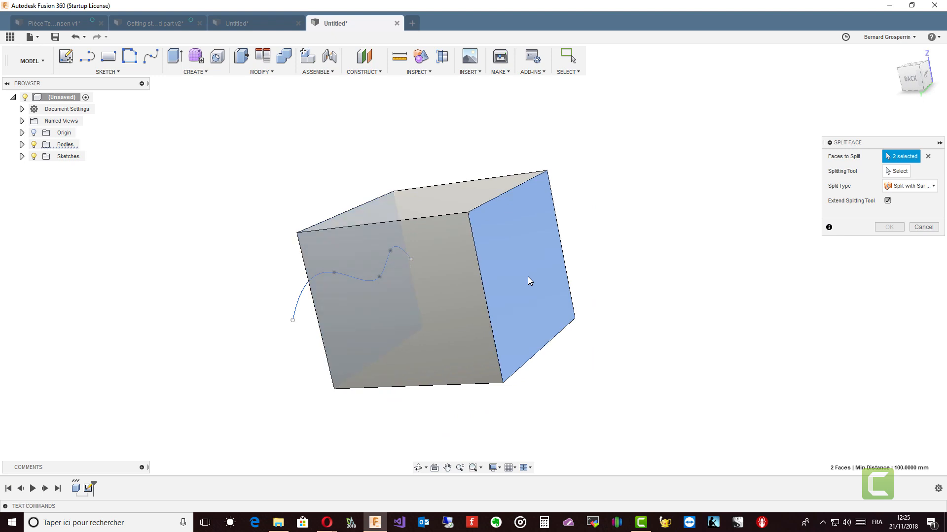
mouse_move(528, 277)
middle_mouse_down("shift")
mouse_move(567, 257)
mouse_move(405, 274)
mouse_move(496, 295)
middle_mouse_up("shift")
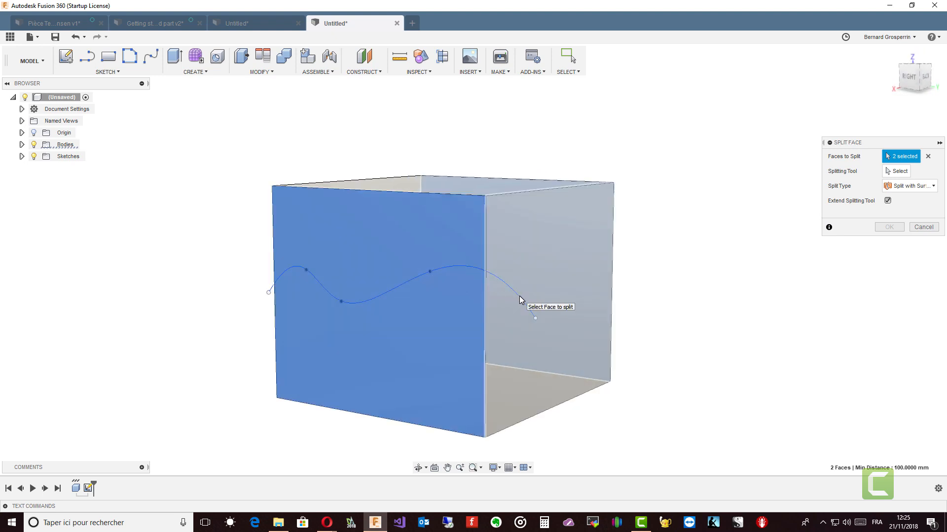
scroll(519, 296, "up", 5)
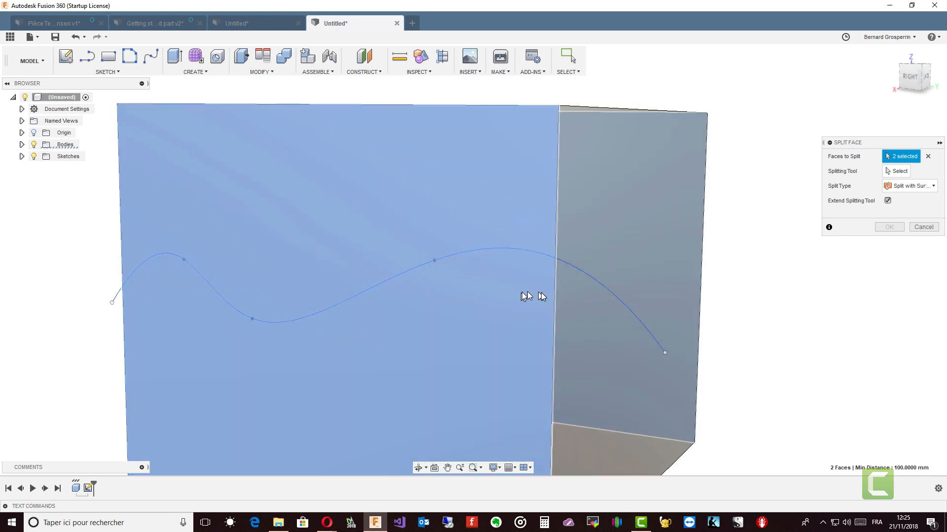
mouse_move(526, 296)
middle_mouse_down("shift")
mouse_move(580, 302)
mouse_move(577, 318)
mouse_move(509, 265)
mouse_move(186, 247)
mouse_move(138, 299)
middle_mouse_up("shift")
left_click(574, 325)
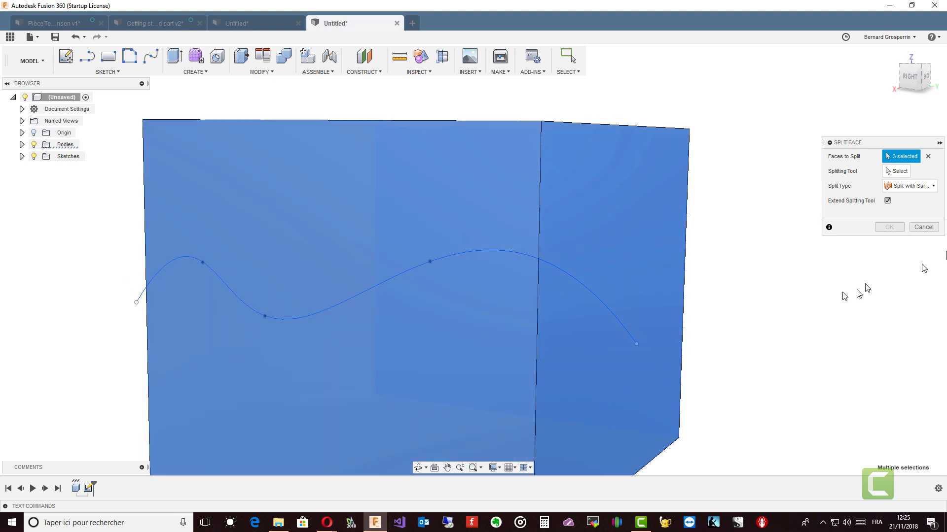
left_click(929, 154)
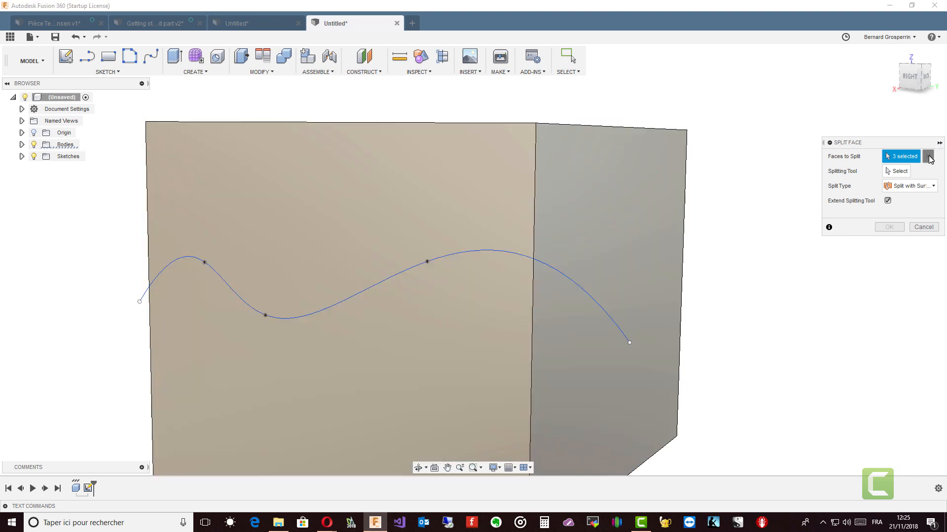
middle_click_drag(760, 188, 615, 238, "shift")
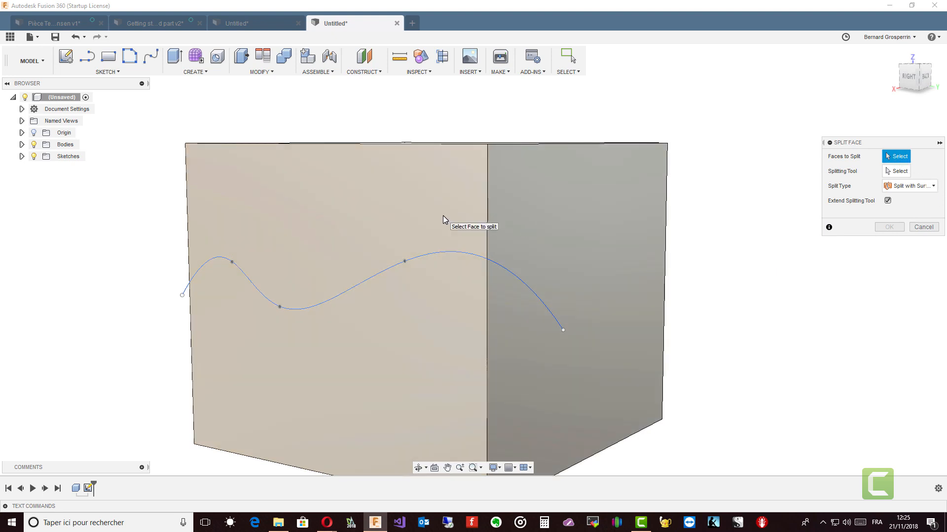
left_click(443, 215)
middle_click_drag(443, 215, 616, 301, "shift")
left_click(614, 296)
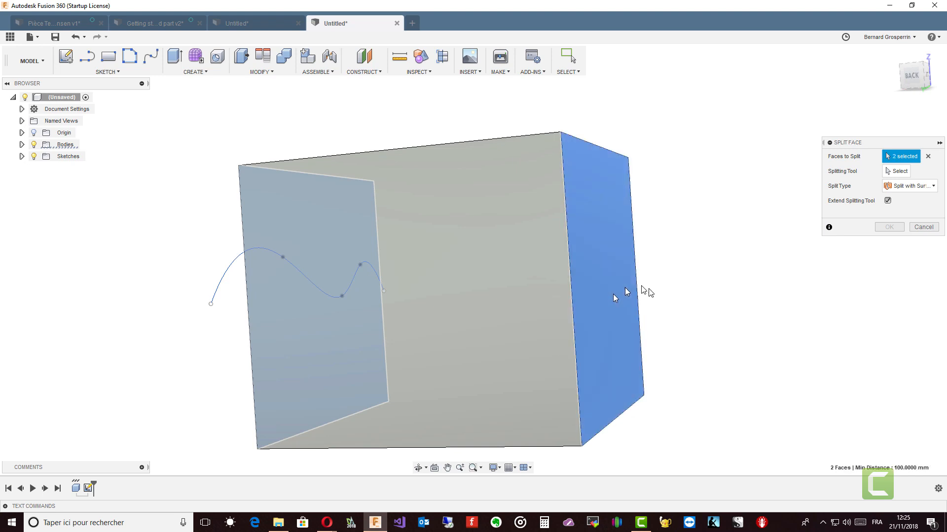
Pick the wavy spline as the splitting tool, keep Split with Surface, and finish the Split Face.
left_click(901, 173)
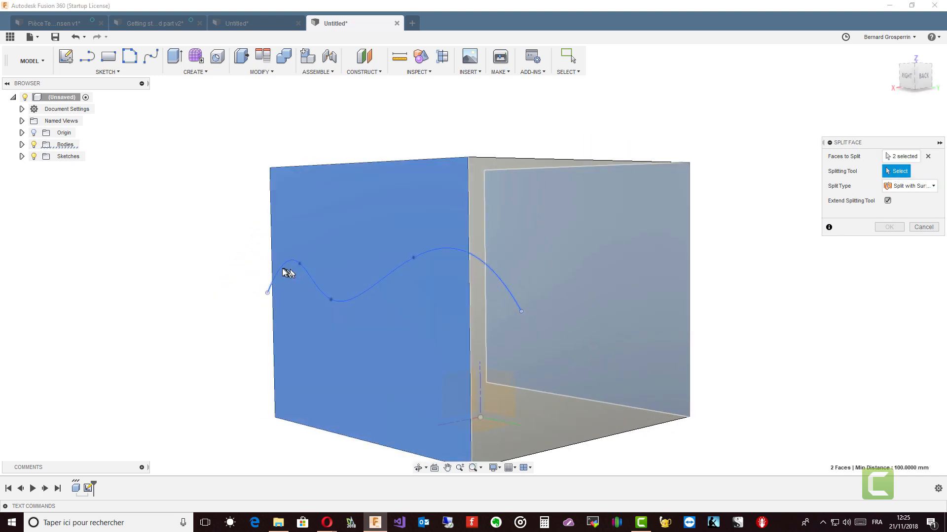
left_click(281, 271)
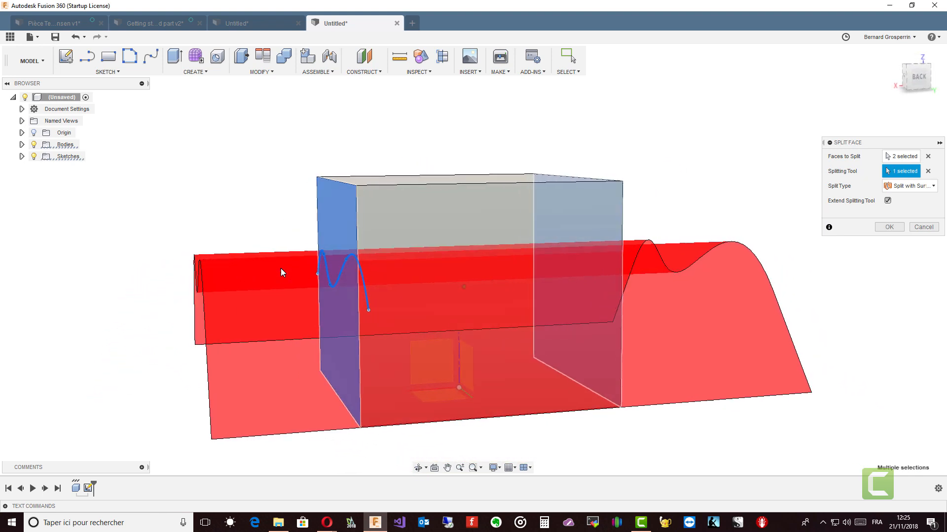
middle_click_drag(280, 268, 784, 269, "shift")
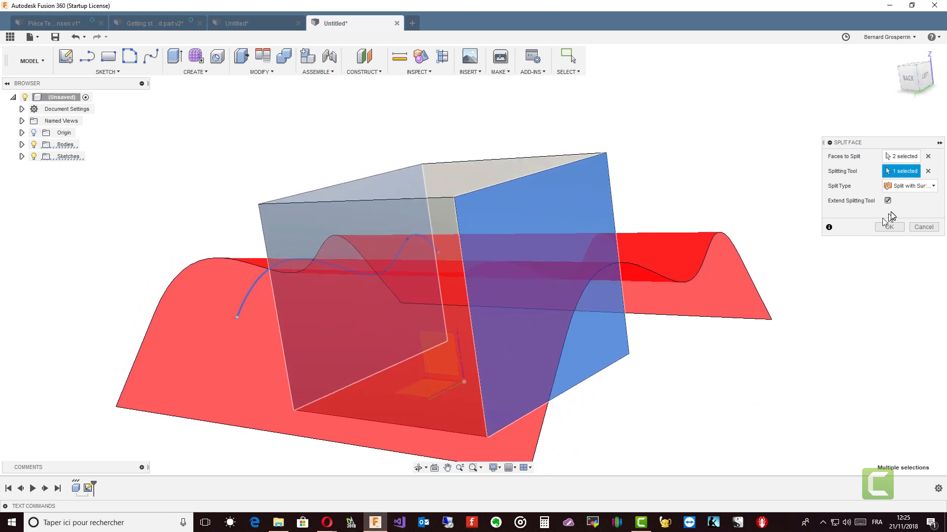
left_click(933, 187)
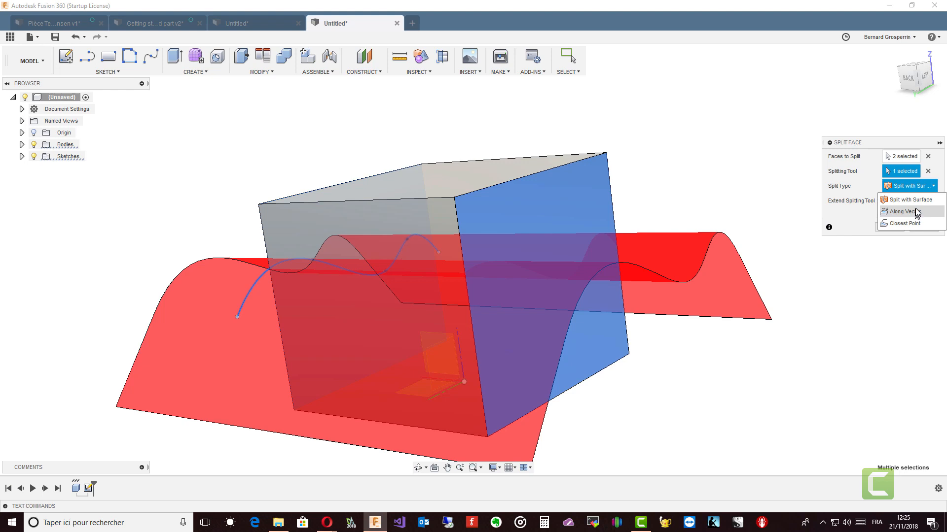
left_click(917, 204)
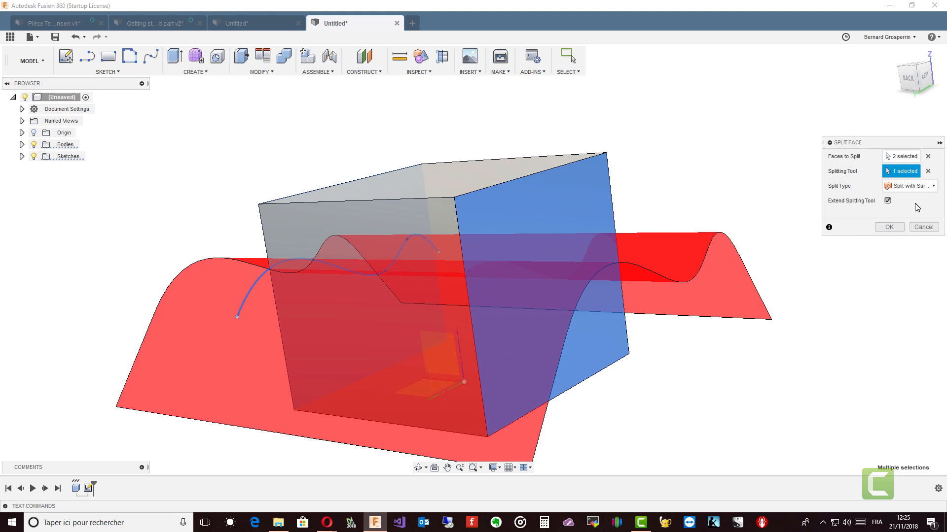
left_click(889, 227)
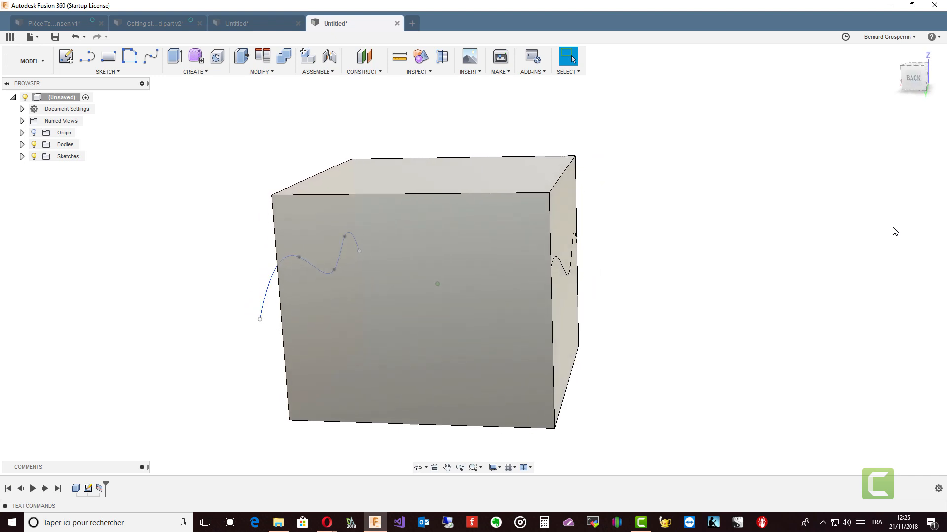
Orbit around the box and expand the Bodies folder to examine the split faces.
middle_click_drag(895, 232, 813, 286, "shift")
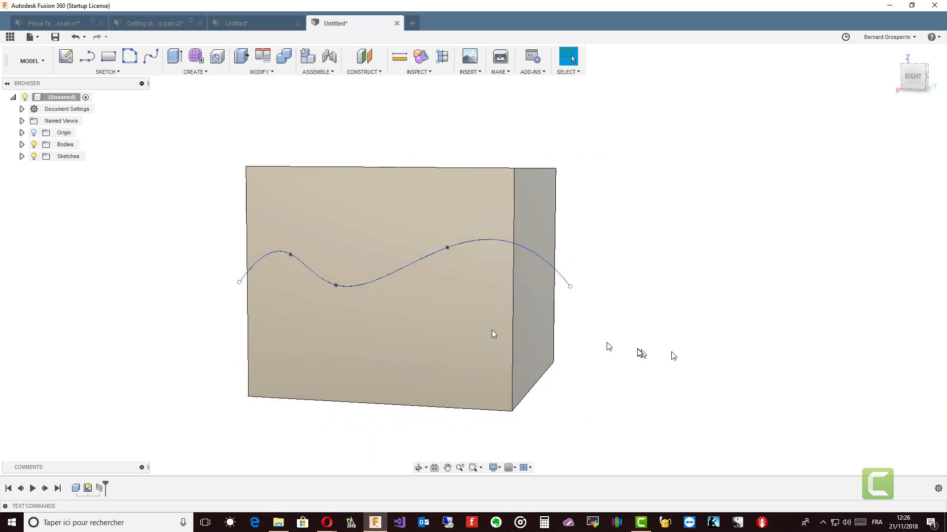
mouse_move(486, 330)
middle_mouse_down("shift")
mouse_move(613, 324)
mouse_move(566, 298)
mouse_move(524, 312)
mouse_move(418, 233)
mouse_move(596, 276)
mouse_move(611, 256)
mouse_move(487, 264)
mouse_move(497, 260)
mouse_move(471, 235)
mouse_move(247, 199)
middle_mouse_up("shift")
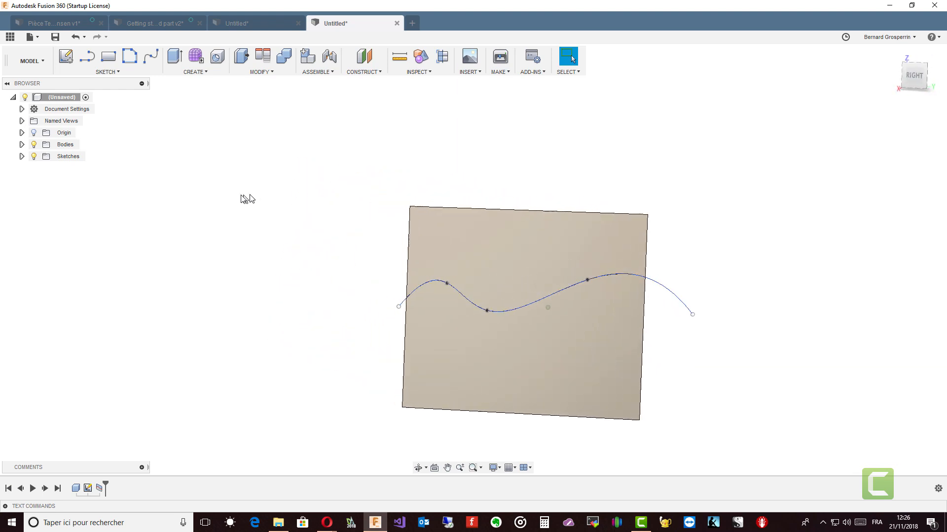
left_click(21, 145)
left_click(67, 157)
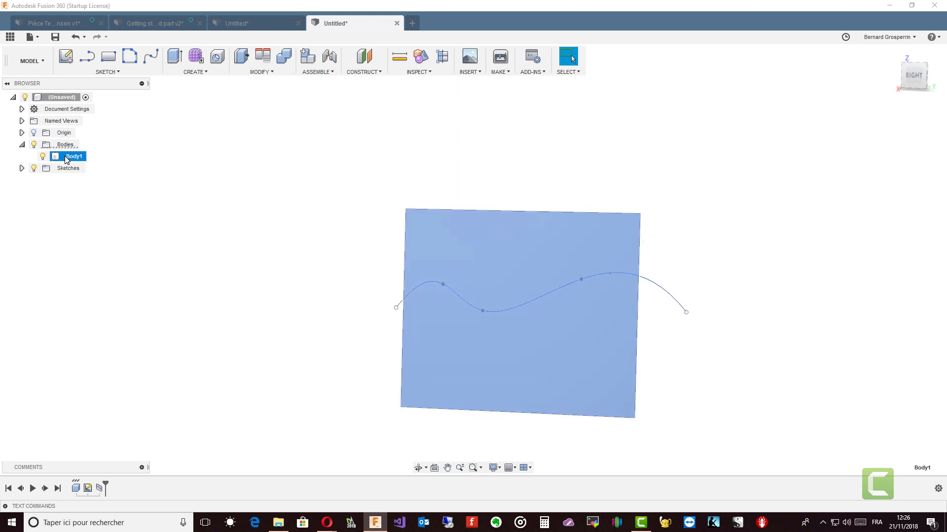
left_click(101, 219)
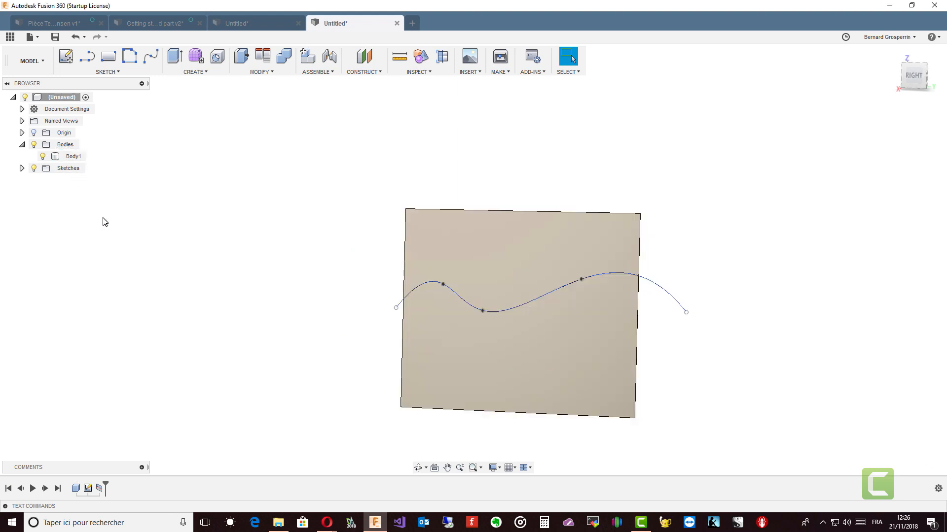
middle_click_drag(102, 219, 285, 271, "shift")
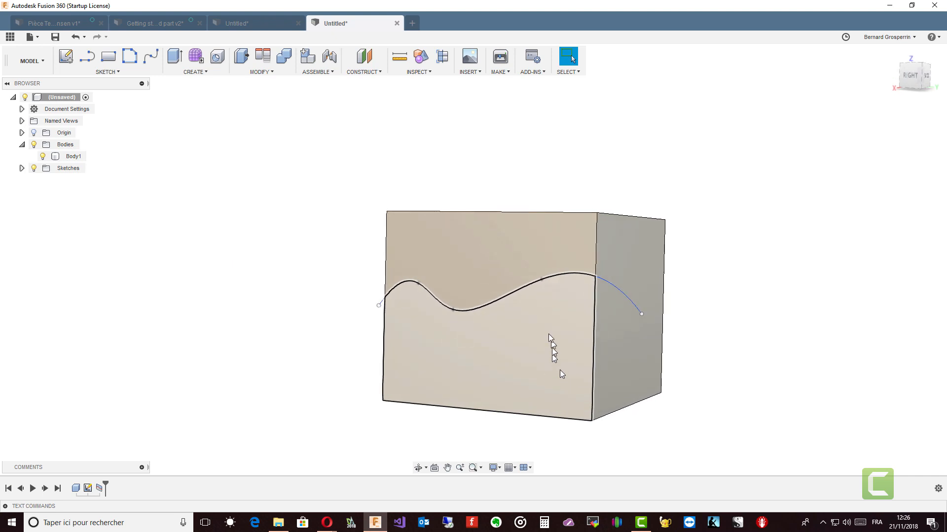
middle_click_drag(552, 348, 622, 341, "shift")
mouse_move(624, 256)
middle_mouse_down("shift")
mouse_move(604, 351)
mouse_move(495, 343)
middle_mouse_up("shift")
Extrude the lower split region of the front face outward 15 mm as a Join.
left_click(495, 343)
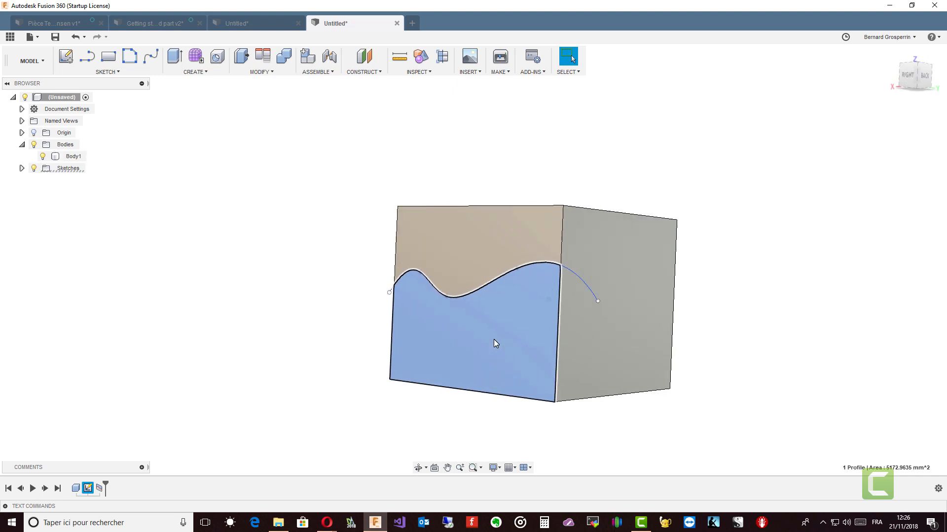
right_click(494, 343)
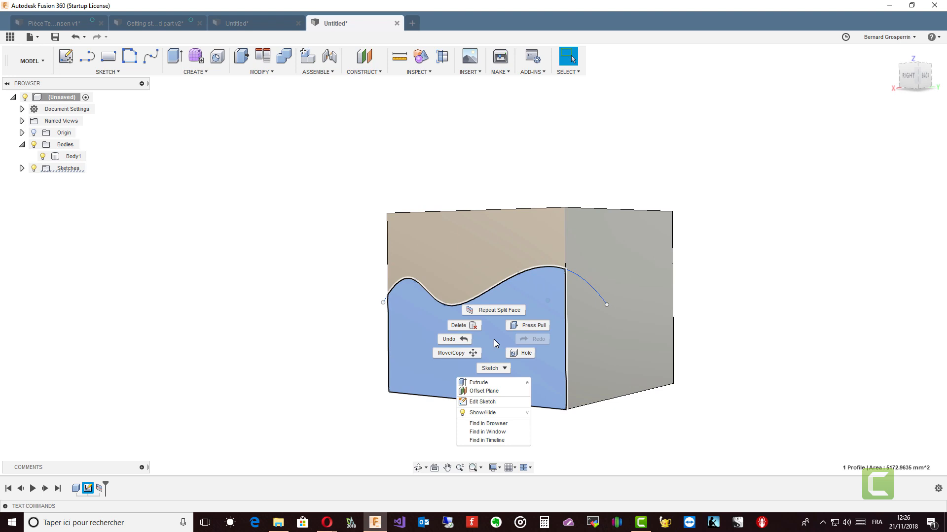
left_click(481, 383)
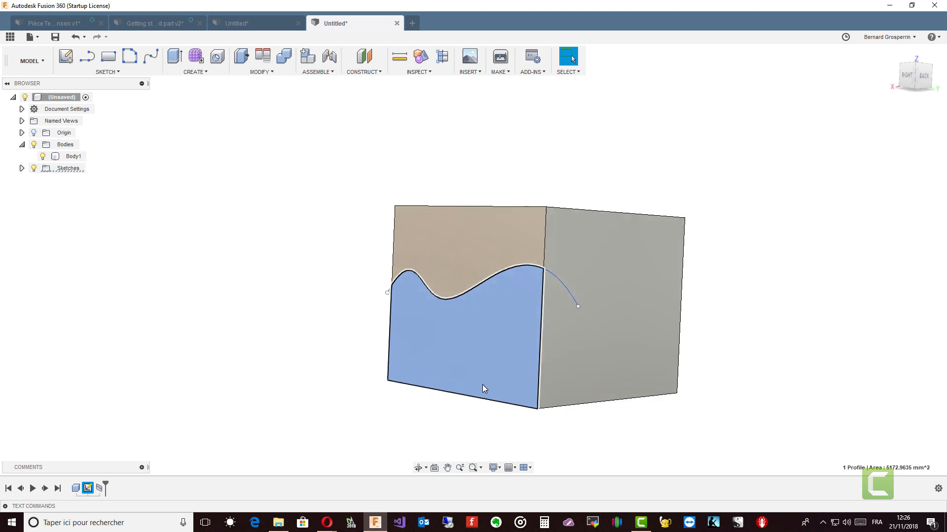
left_click_drag(450, 328, 422, 334)
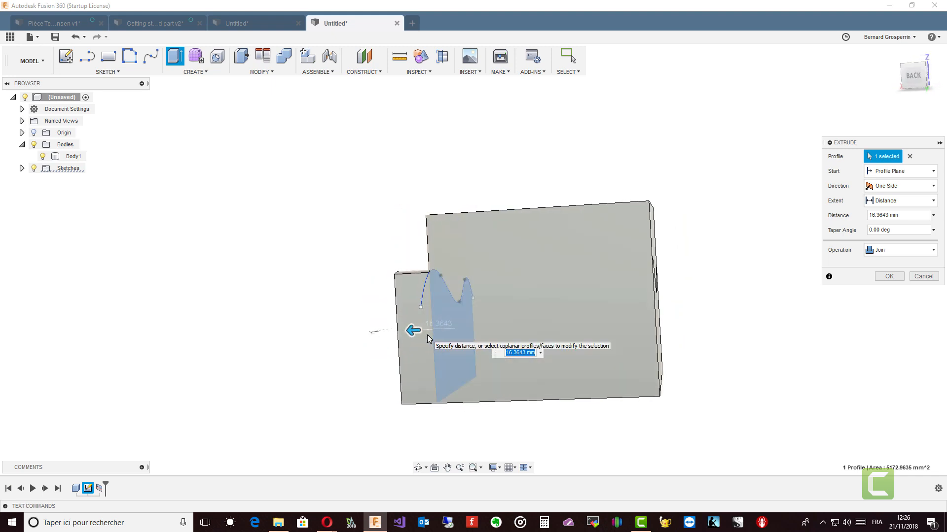
left_click(933, 256)
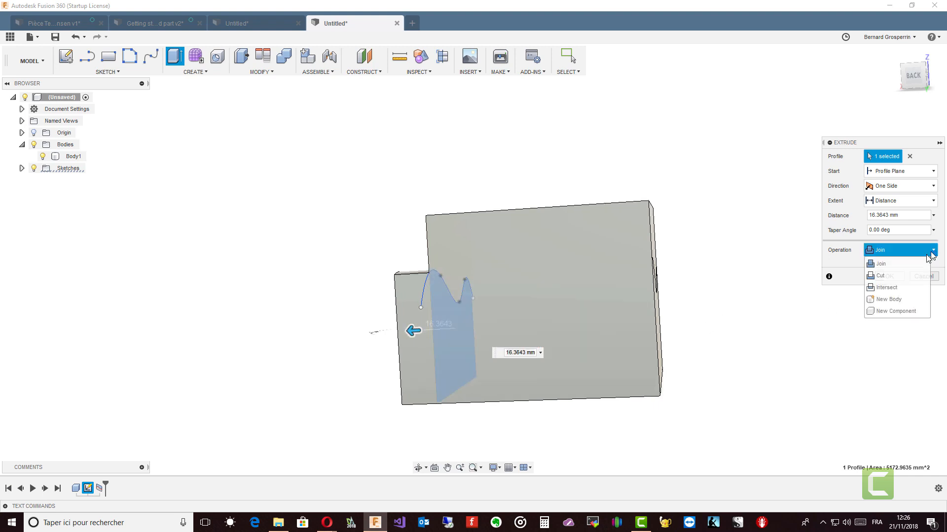
left_click(895, 267)
middle_click_drag(787, 326, 547, 363, "shift")
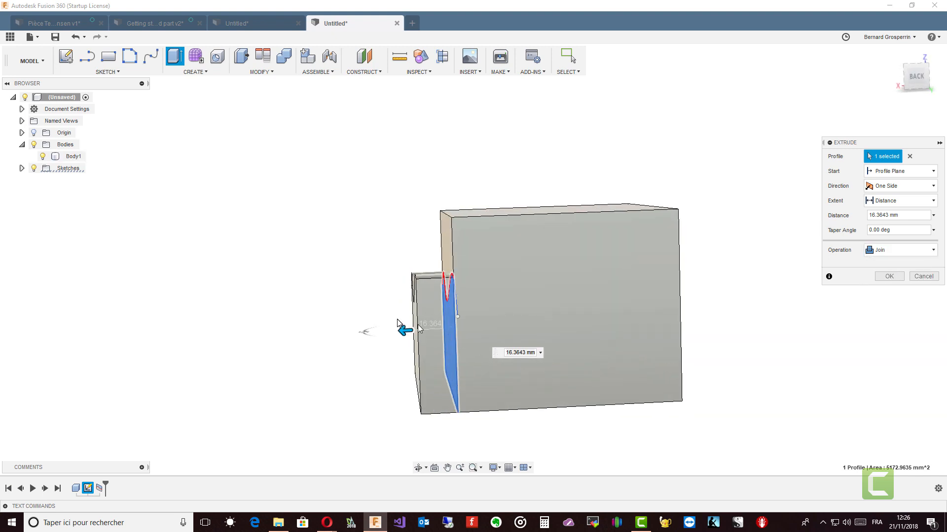
left_click_drag(406, 330, 462, 328)
middle_click_drag(462, 328, 462, 328, "shift")
left_click_drag(463, 330, 424, 330)
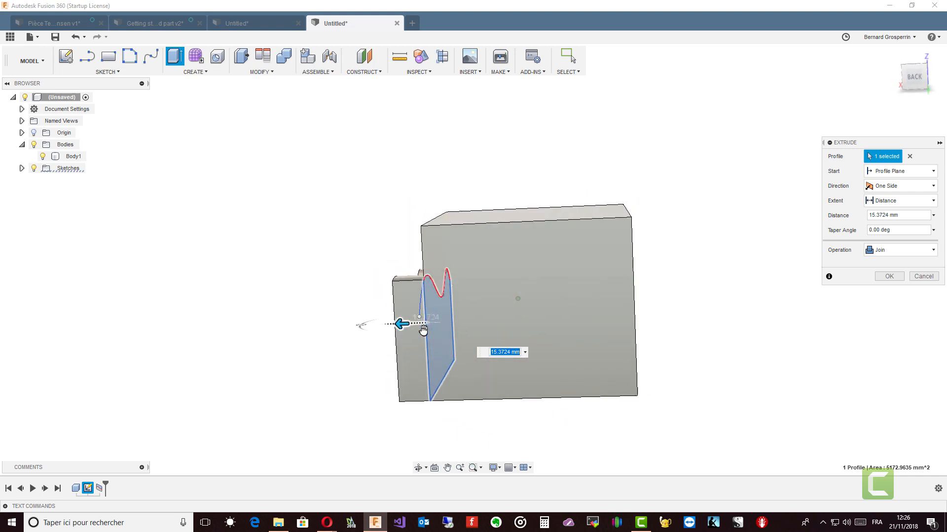
type("15")
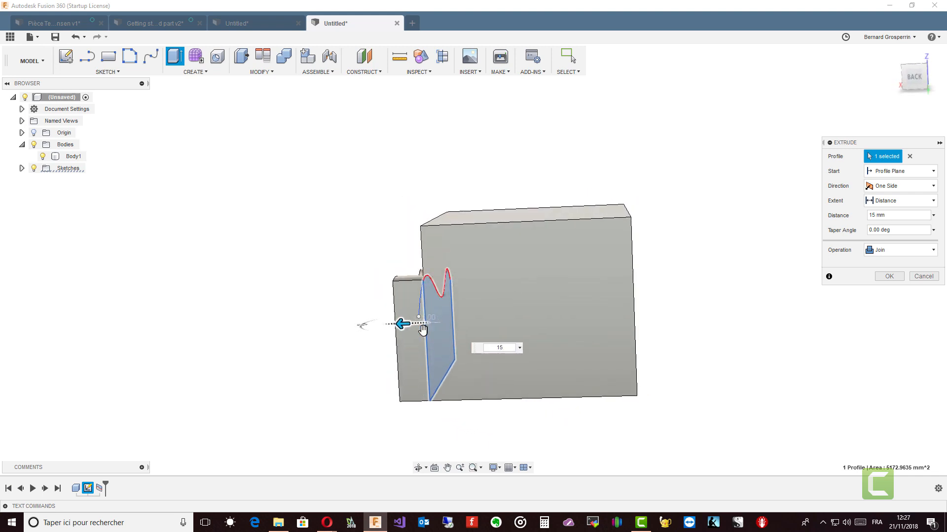
key("Return")
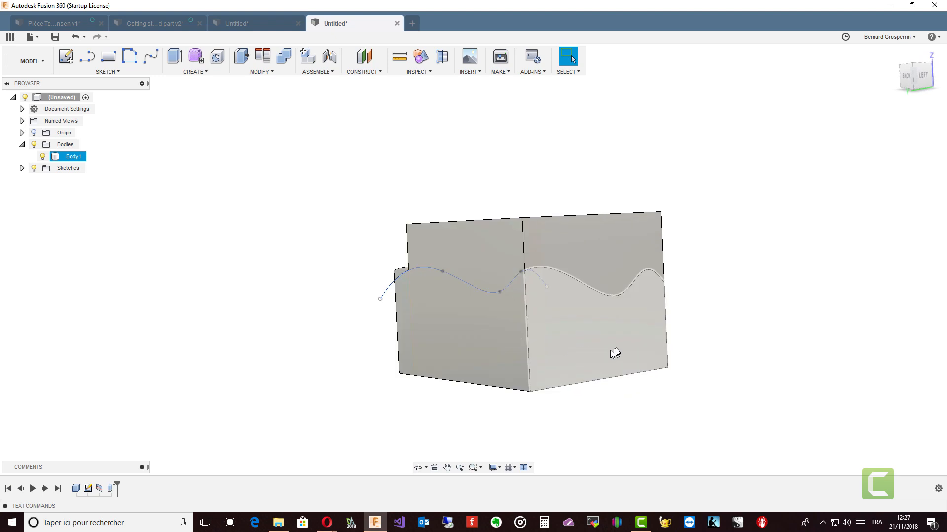
Extrude the lower split region of the opposite face outward 10 mm.
left_click(615, 348)
right_click(616, 348)
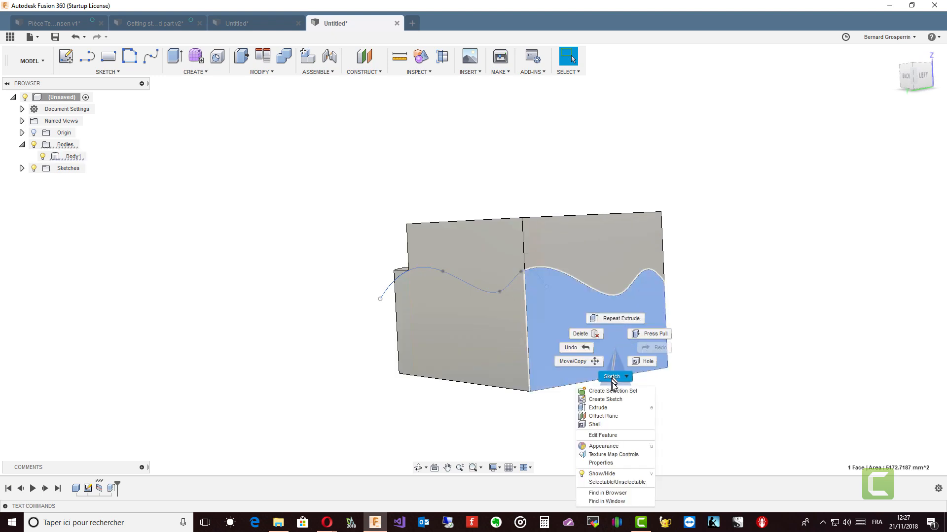
left_click(608, 407)
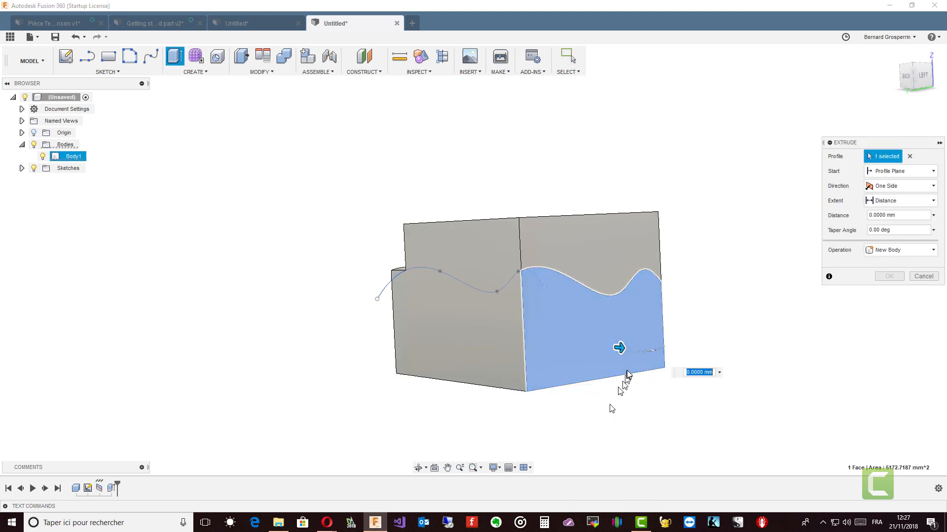
left_click_drag(617, 349, 632, 351)
type("1")
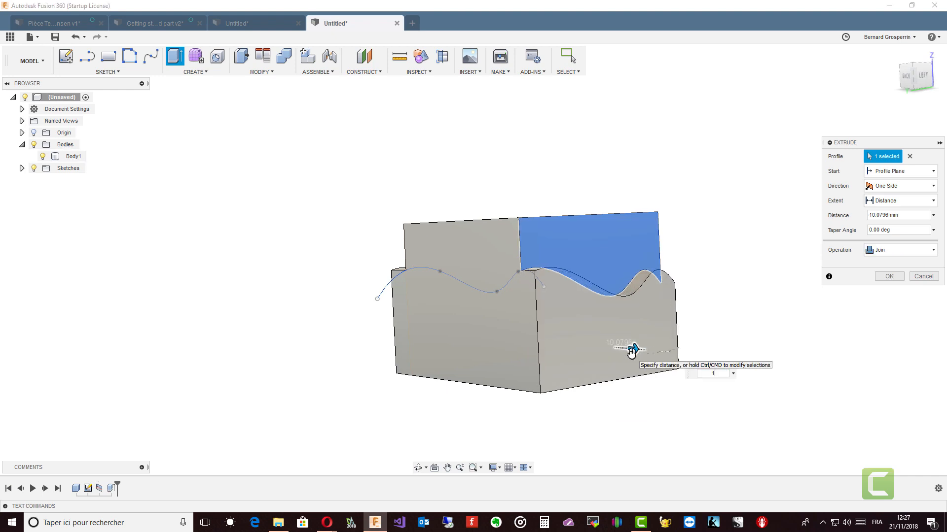
type("0")
key("Return")
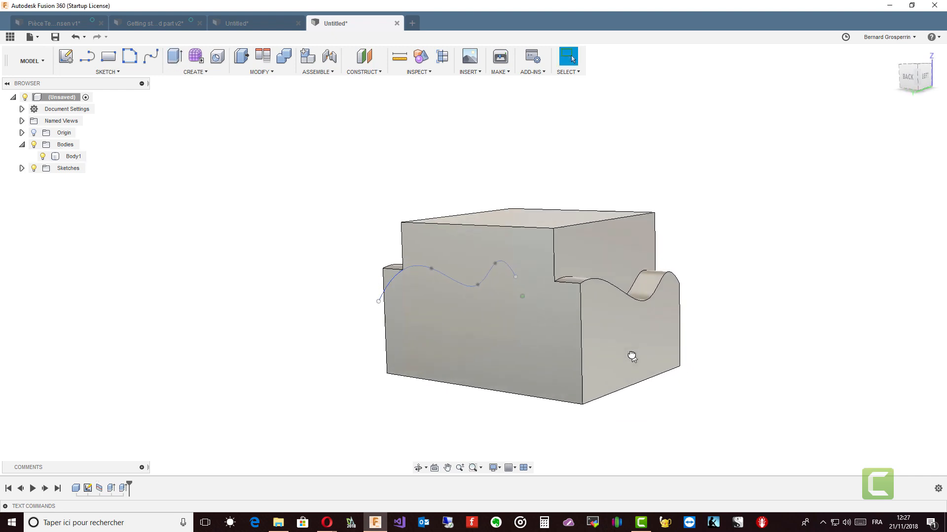
Hide the sketches and orbit around the shaped body.
mouse_move(632, 356)
middle_mouse_down("shift")
mouse_move(623, 360)
mouse_move(588, 335)
mouse_move(587, 324)
middle_mouse_up("shift")
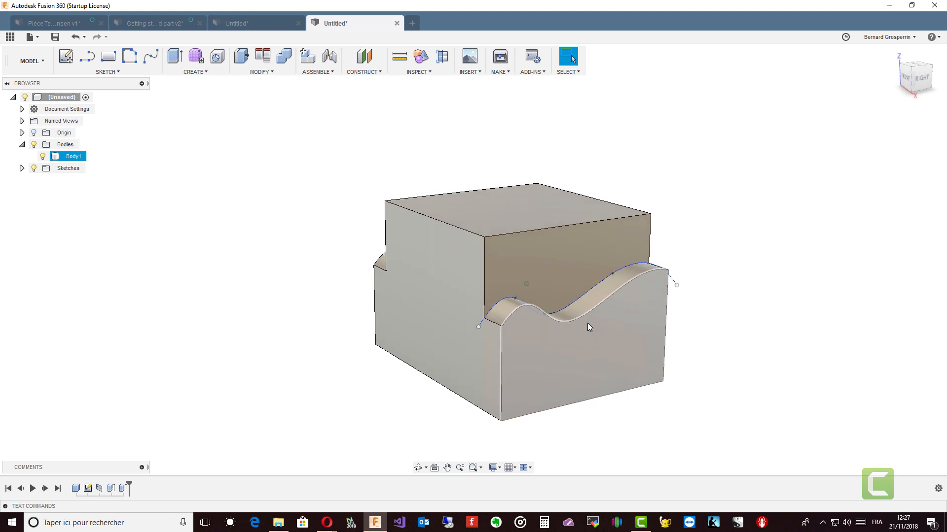
left_click(34, 168)
mouse_move(109, 272)
middle_mouse_down("shift")
mouse_move(205, 301)
mouse_move(217, 281)
middle_mouse_up("shift")
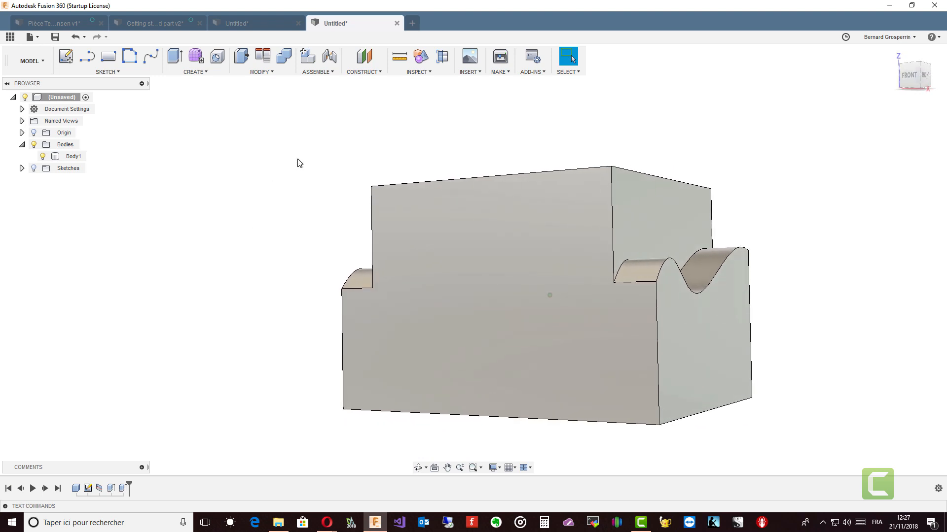
middle_click_drag(298, 163, 186, 145, "shift")
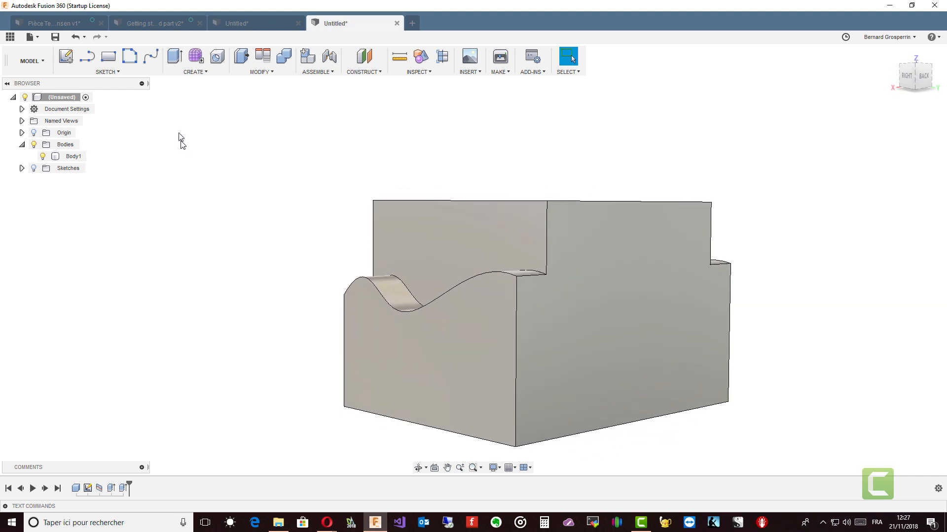
Undo the sketch hiding, both extrusions and the face split.
left_click(75, 37)
left_click(75, 37)
left_click(75, 37)
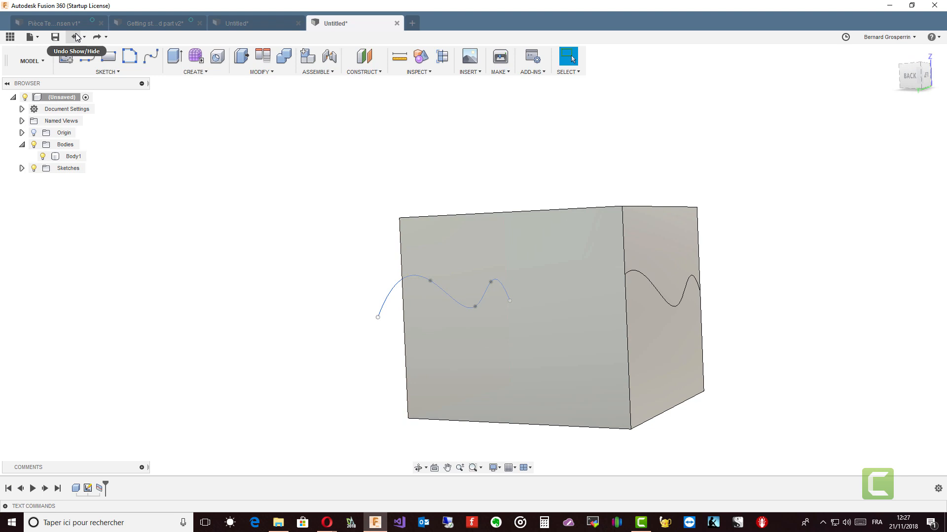
left_click(75, 37)
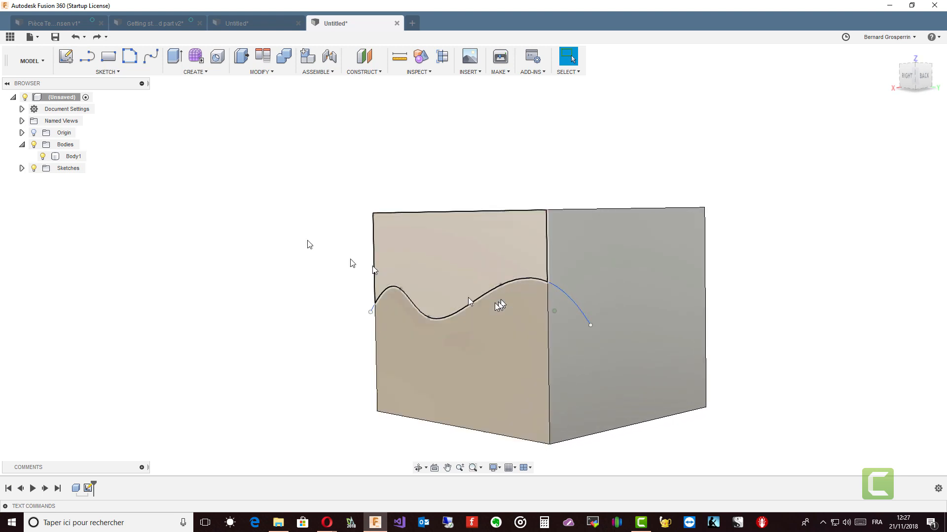
Split the box body with the wavy spline using Split Body, keeping the splitting tool extended.
left_click(266, 73)
left_click(274, 186)
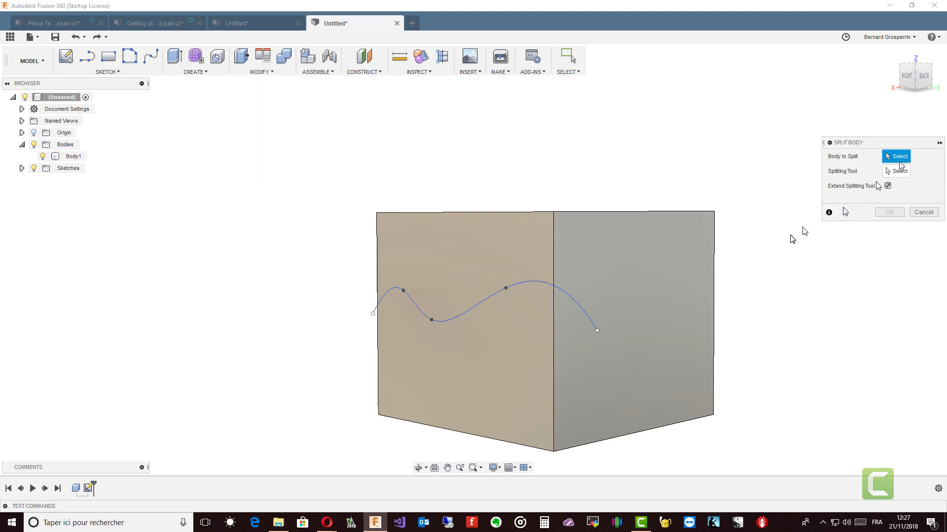
left_click(670, 268)
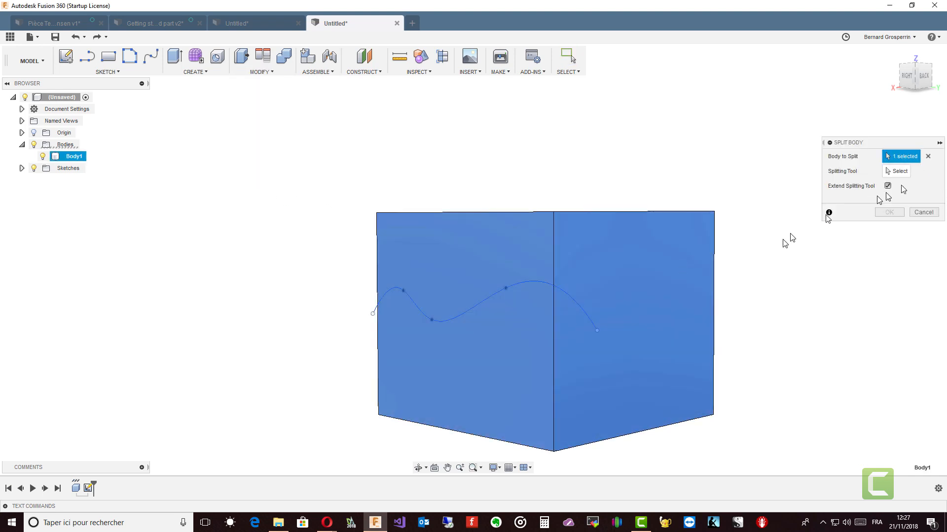
left_click(899, 172)
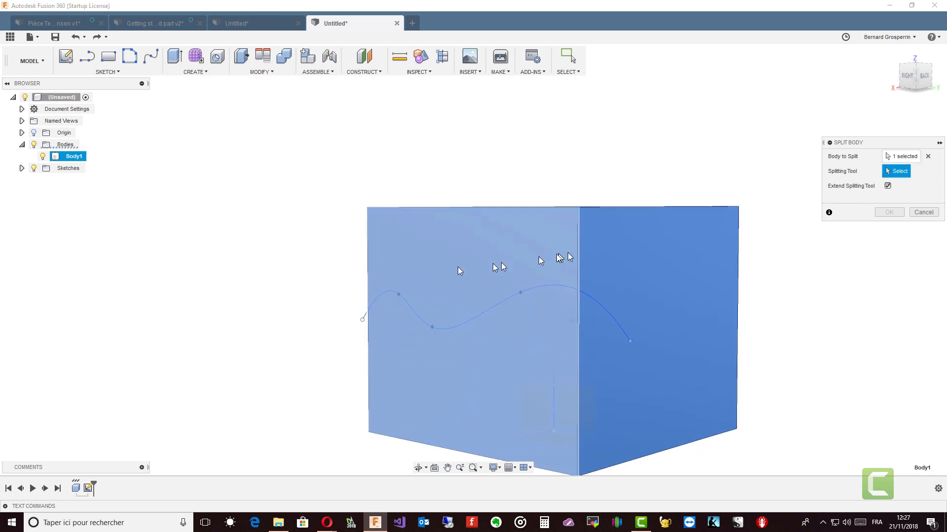
scroll(427, 295, "up", 3)
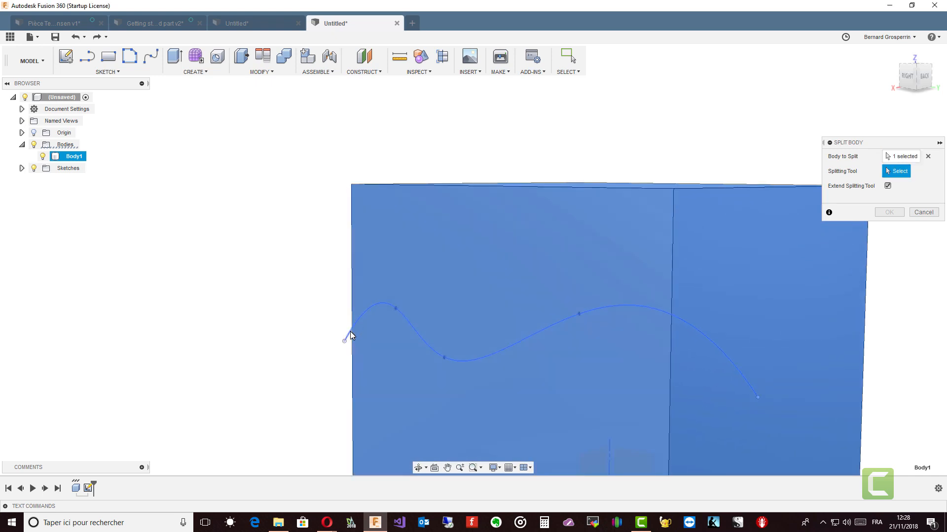
left_click(351, 334)
middle_click_drag(363, 318, 612, 374, "shift")
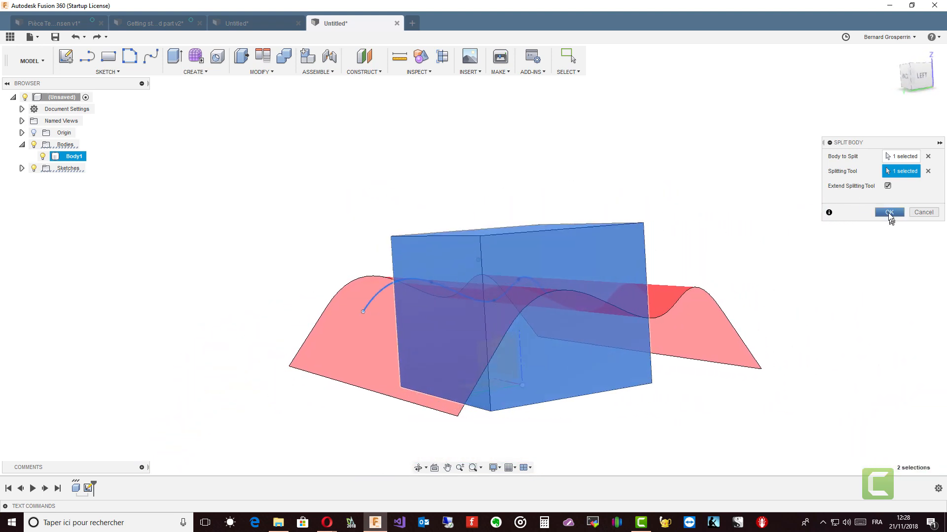
left_click(889, 213)
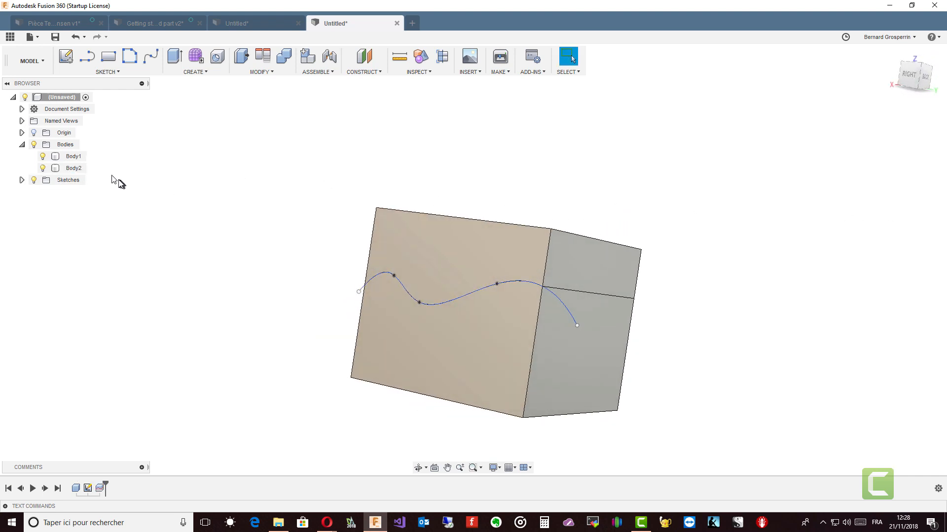
Select each of the two split bodies to compare them, and hide the sketches.
left_click(74, 156)
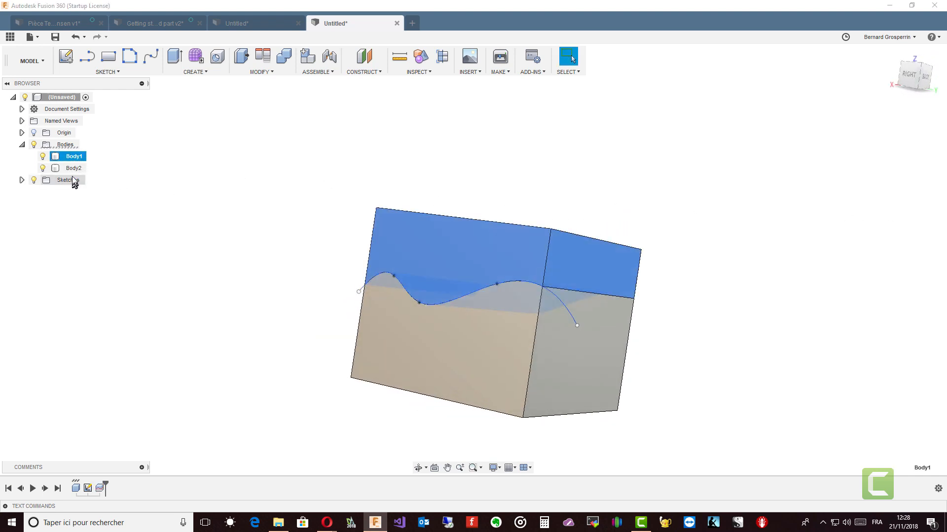
left_click(72, 169)
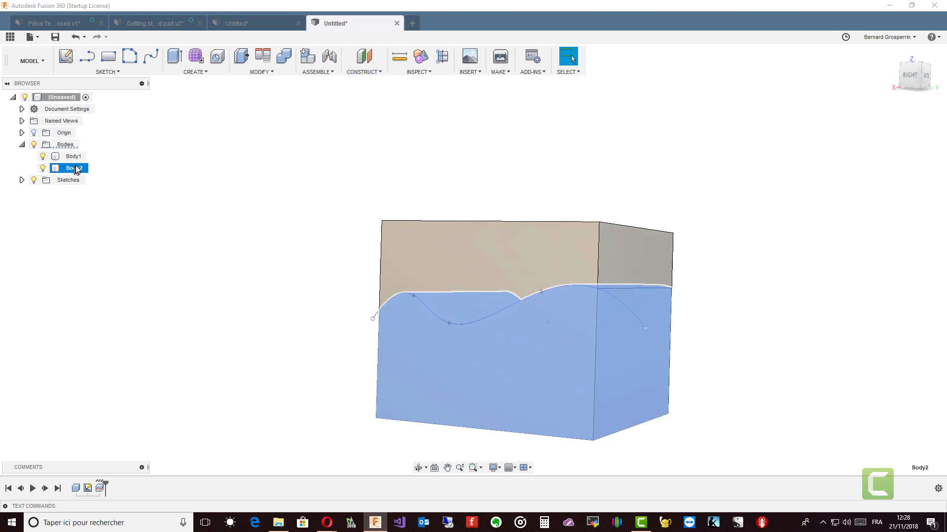
left_click(74, 157)
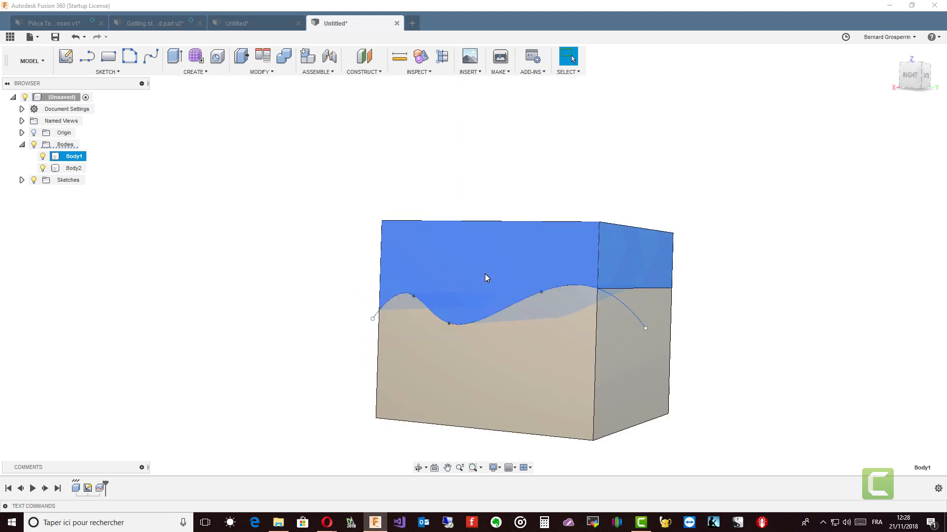
left_click(308, 301)
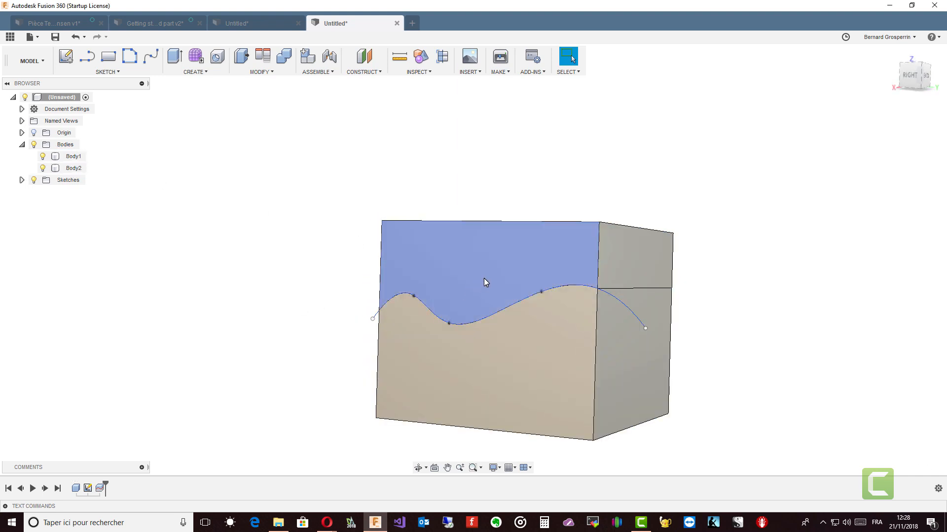
left_click(484, 277)
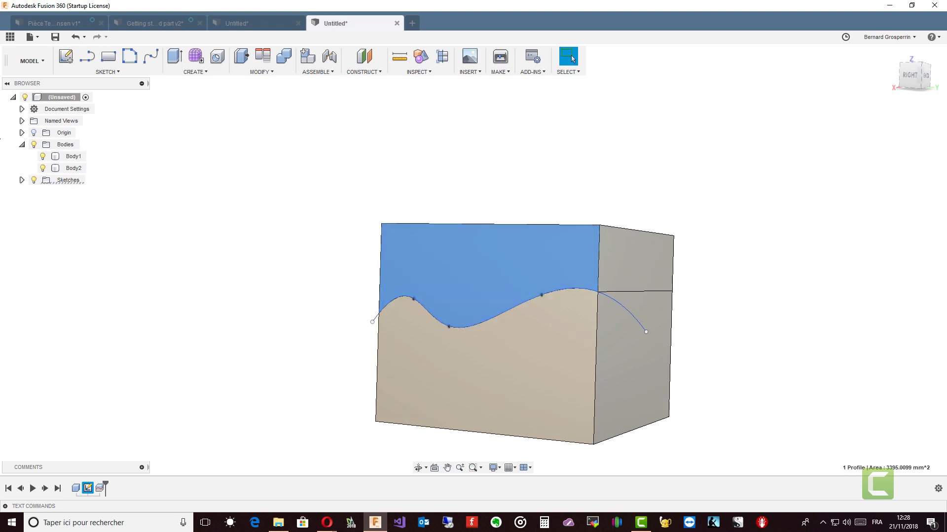
left_click(73, 157)
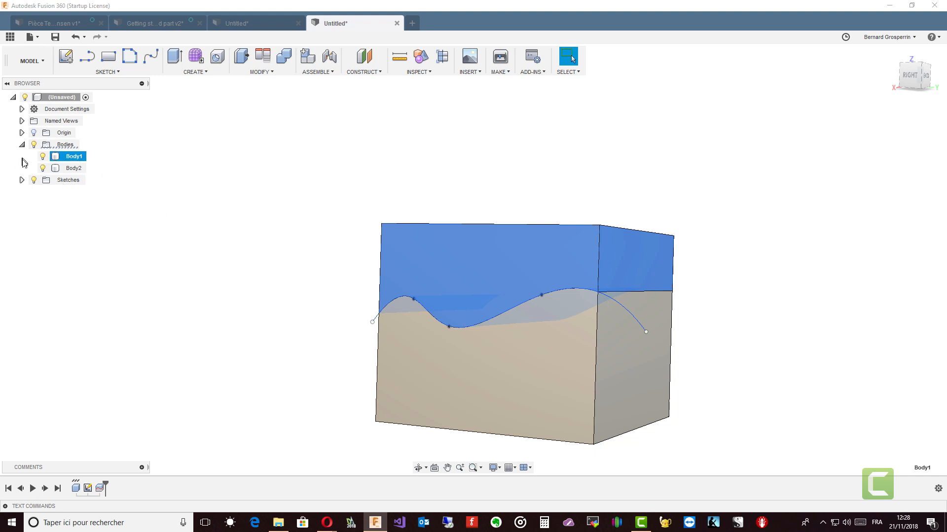
left_click(33, 180)
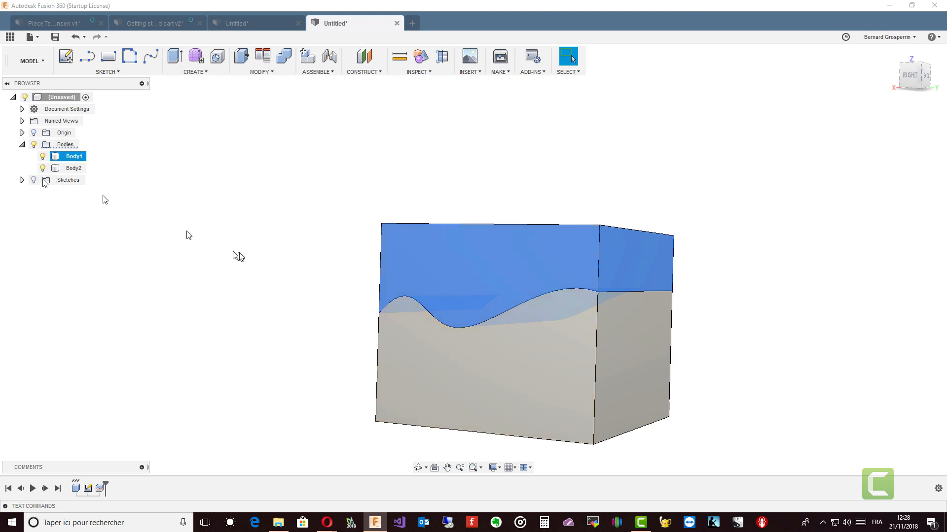
Move the upper body up about 39 mm with Move/Copy to separate it from the lower half.
right_click(450, 298)
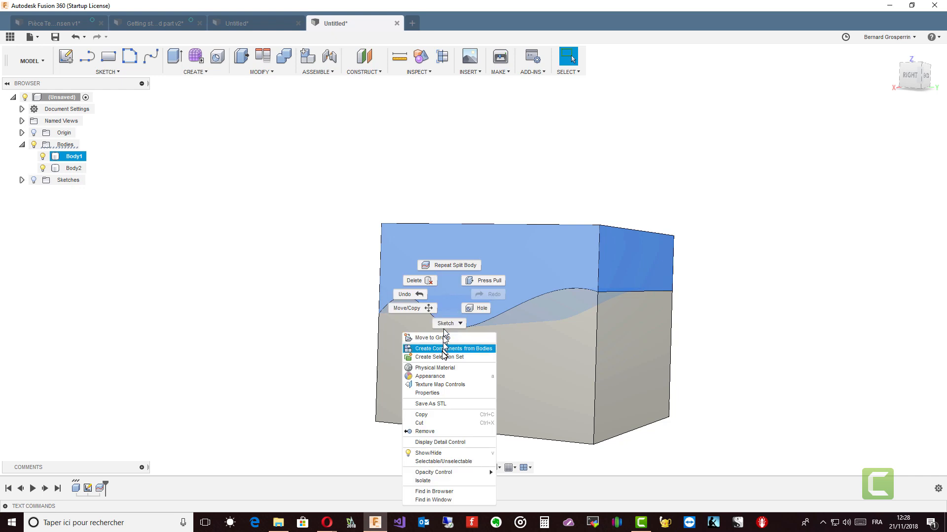
left_click(426, 309)
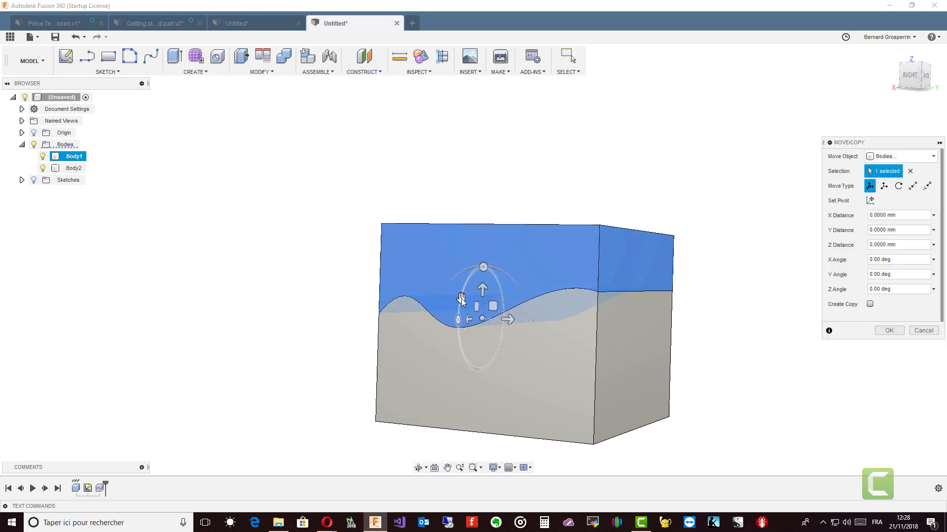
left_click_drag(481, 282, 487, 208)
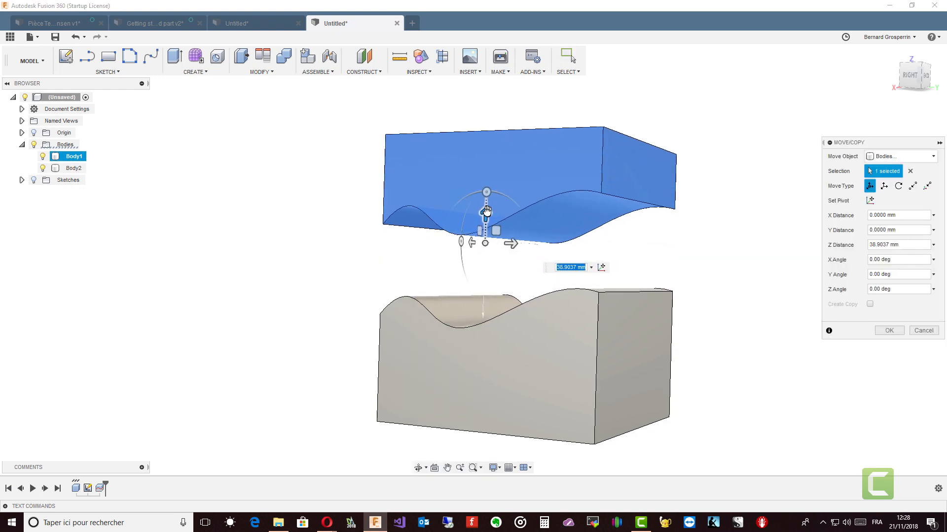
middle_click_drag(631, 293, 632, 297, "shift")
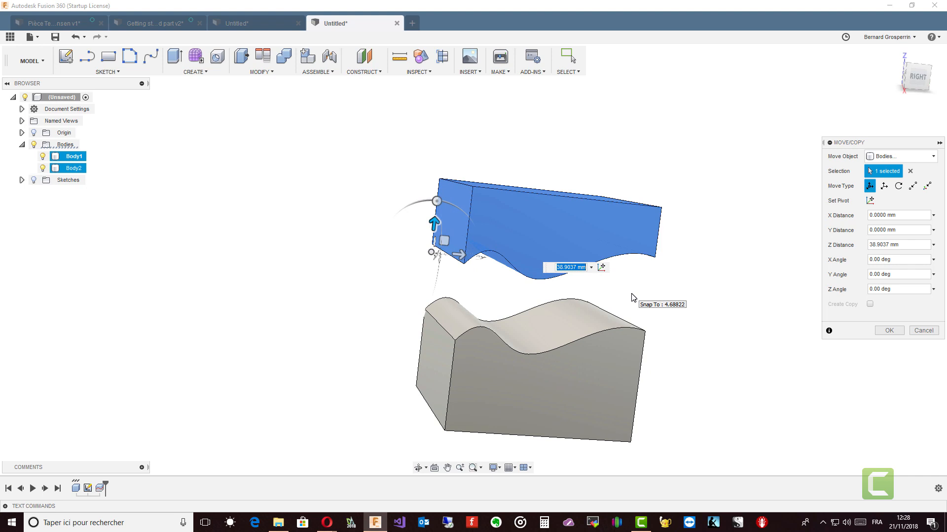
middle_click_drag(631, 297, 629, 303, "shift")
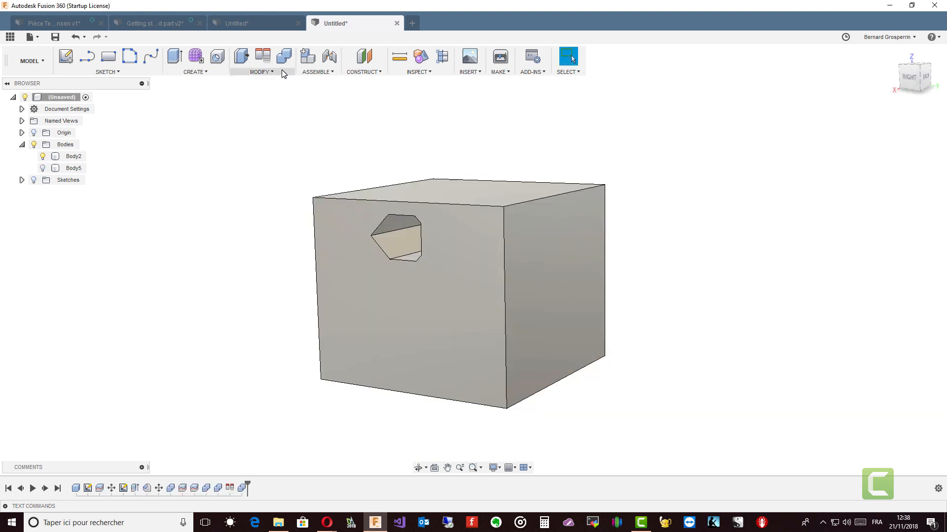
left_click(282, 71)
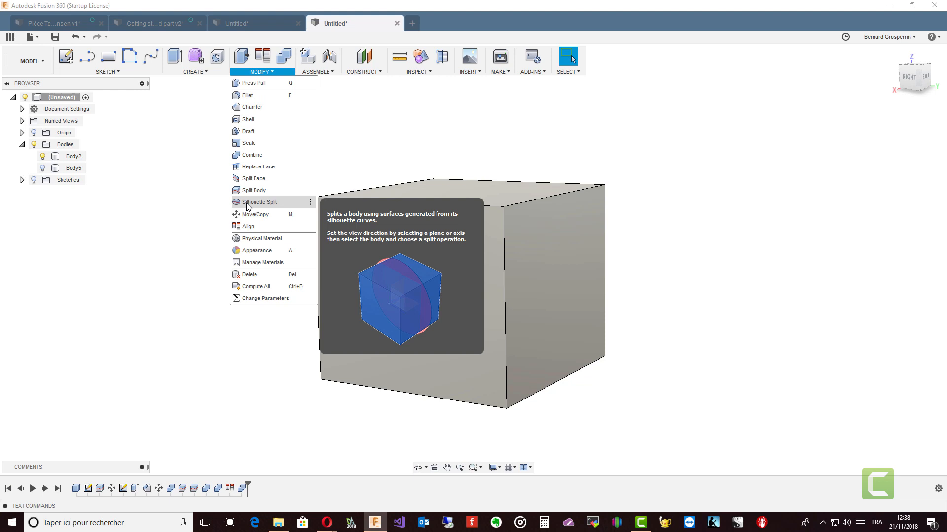
left_click(150, 292)
middle_click_drag(152, 294, 311, 309, "shift")
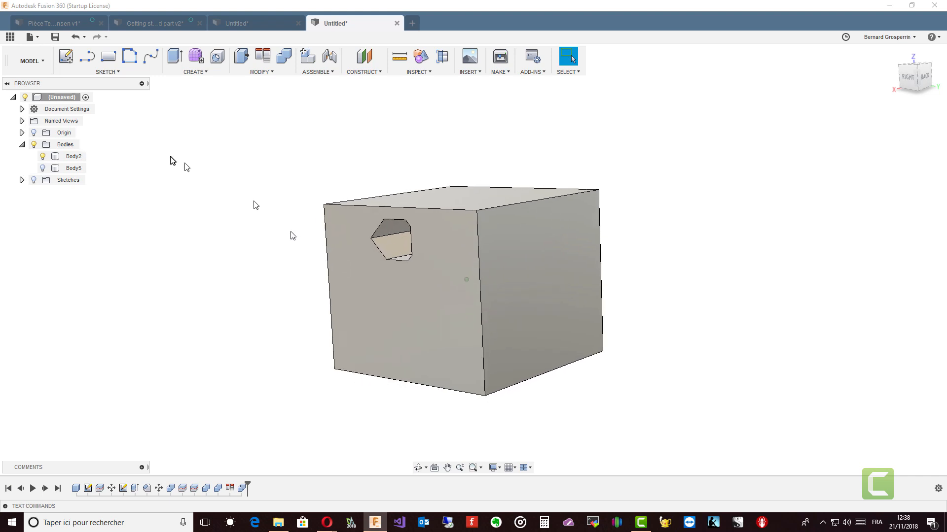
Sketch a rectangle on the box's back face, from its lower edge up to the origin corner.
left_click(67, 57)
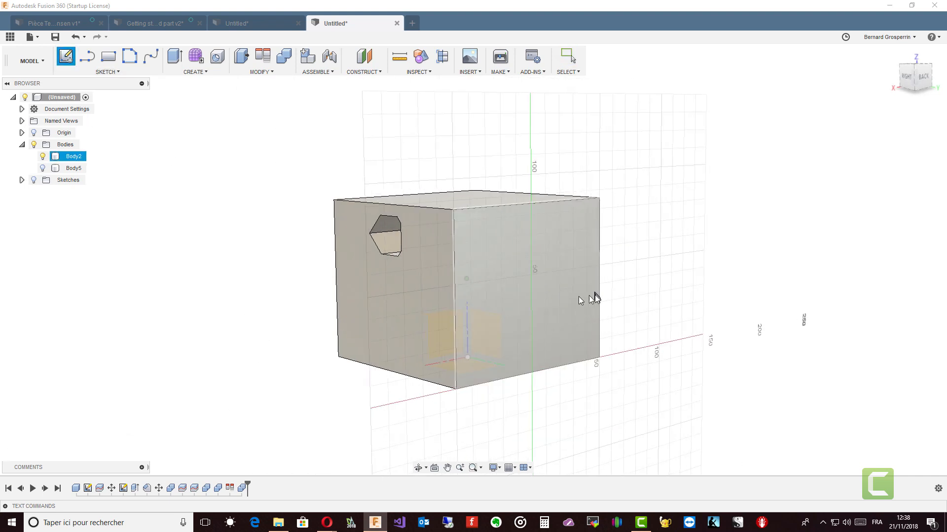
left_click(569, 296)
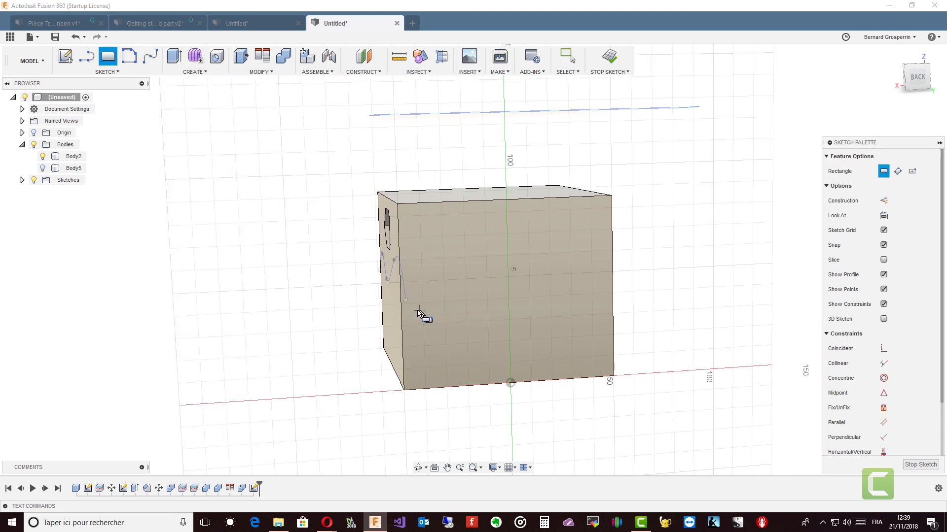
left_click(403, 306)
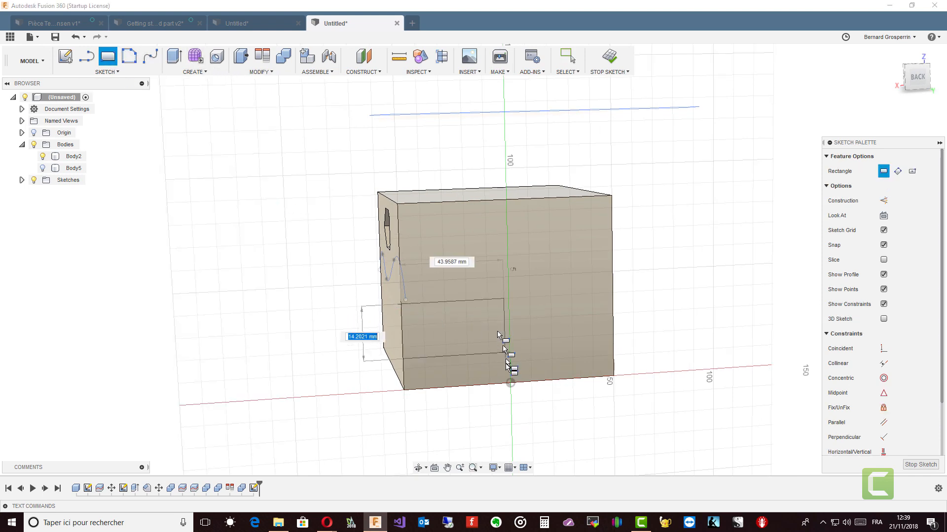
left_click(511, 385)
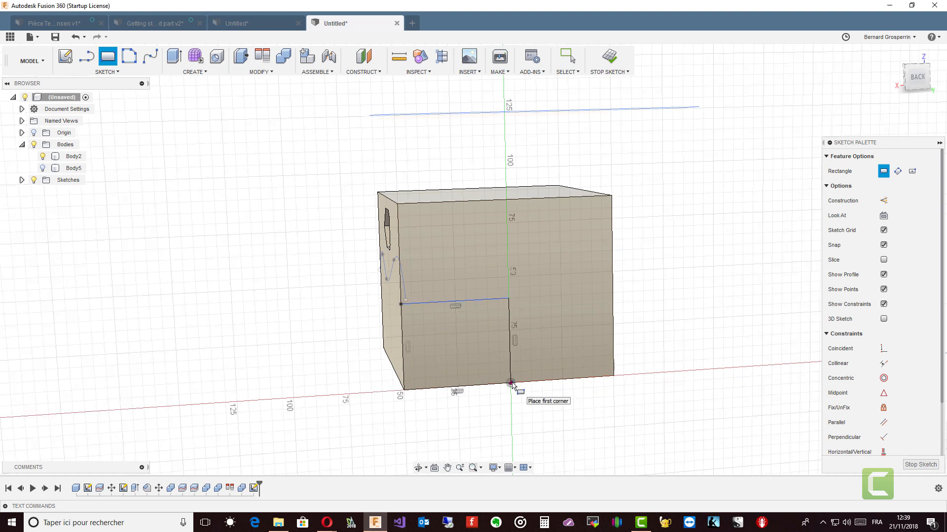
key("Escape")
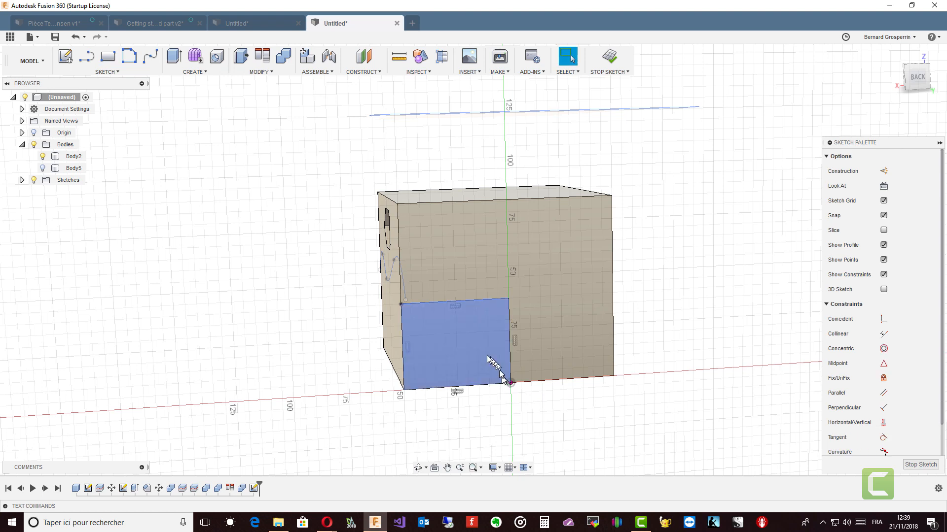
Extrude the rectangle profile about 77 mm outward, joining it to the box body.
left_click(484, 353)
right_click(484, 353)
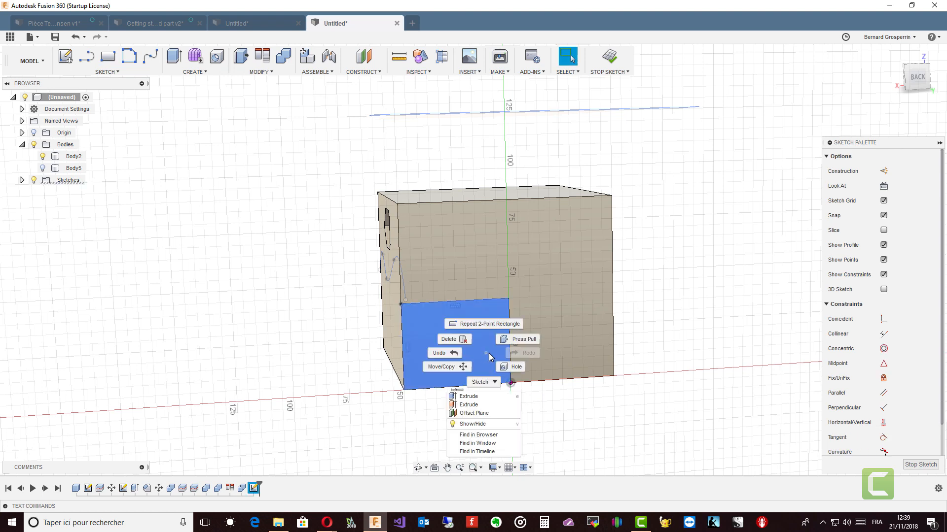
left_click(469, 396)
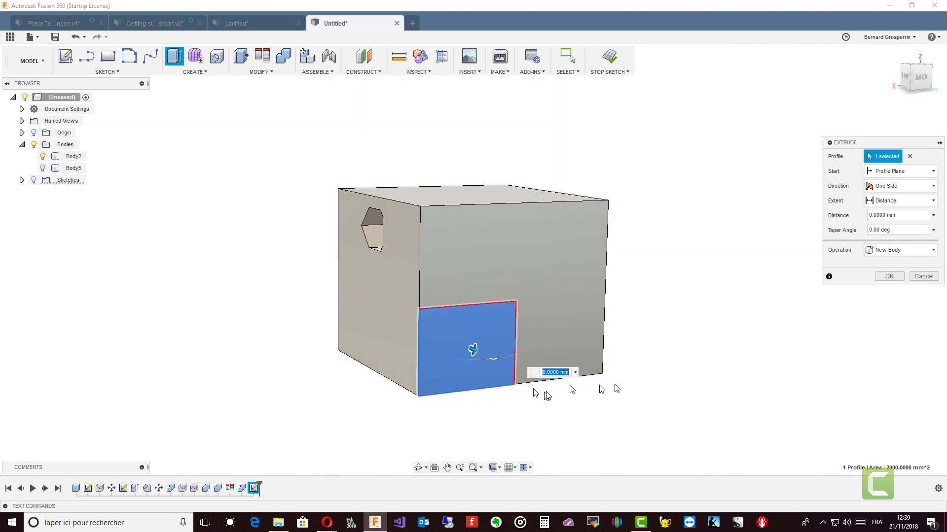
left_click(934, 250)
left_click(894, 262)
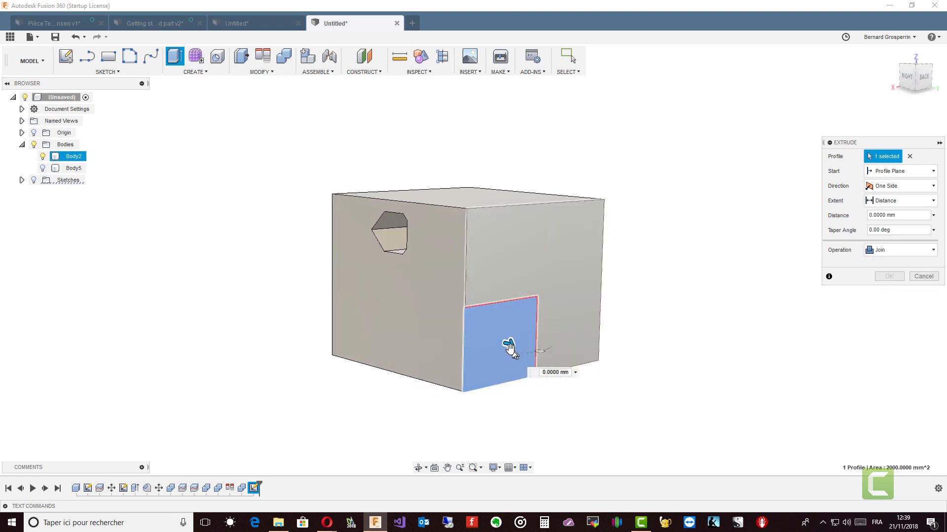
left_click_drag(508, 342, 638, 375)
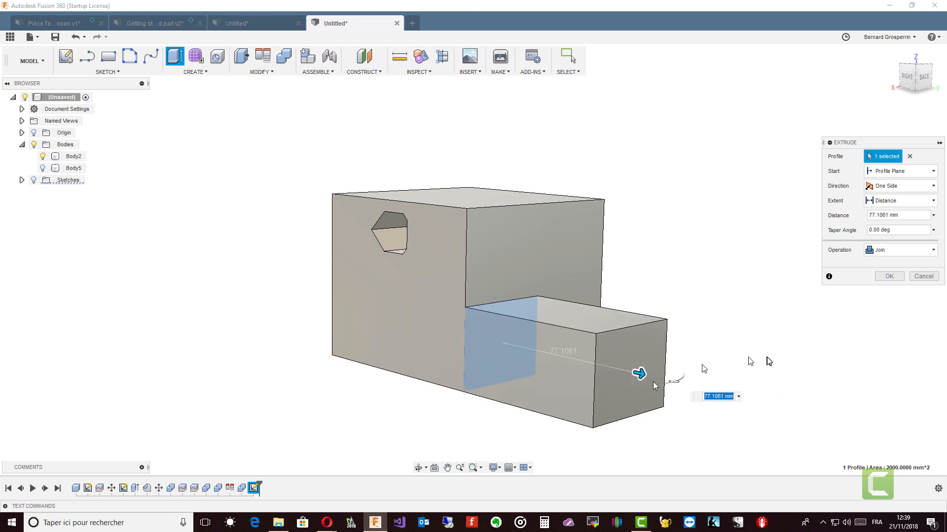
left_click(889, 276)
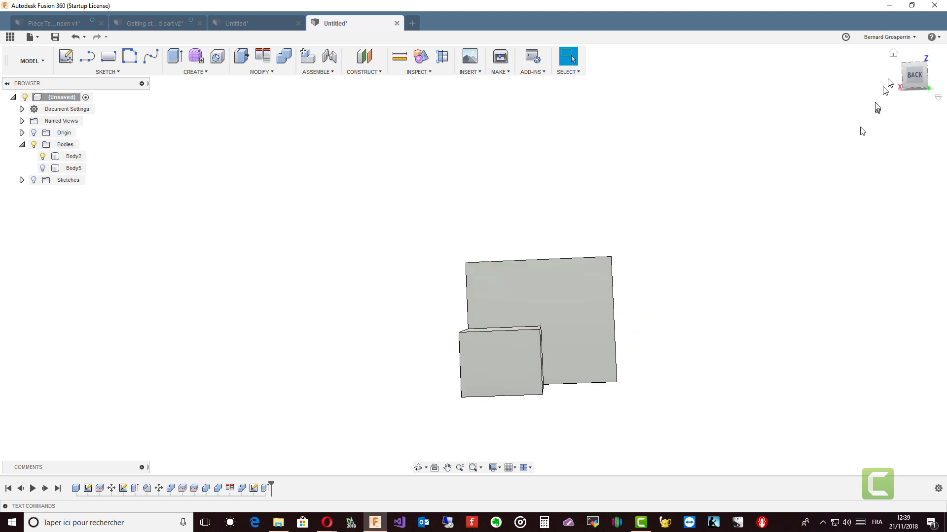
Examine the extended body from the back, right and top standard views.
left_click(918, 78)
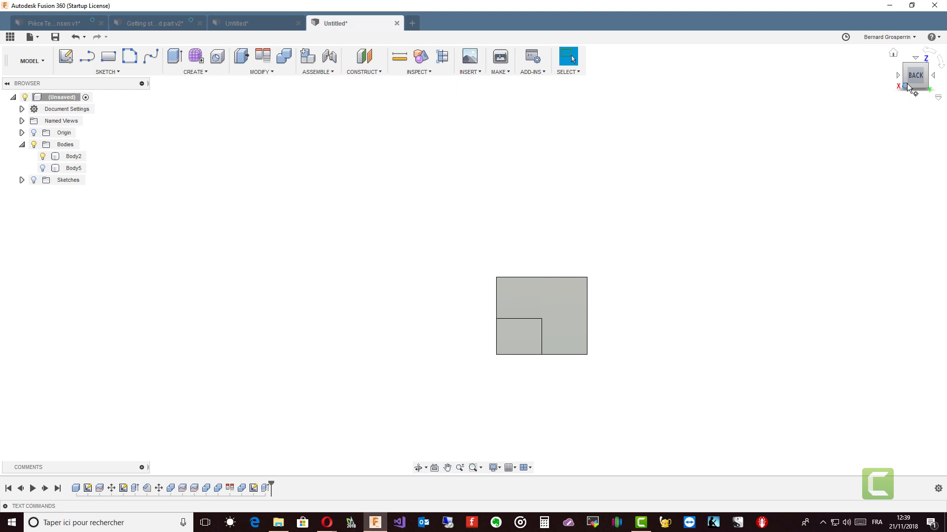
left_click(907, 84)
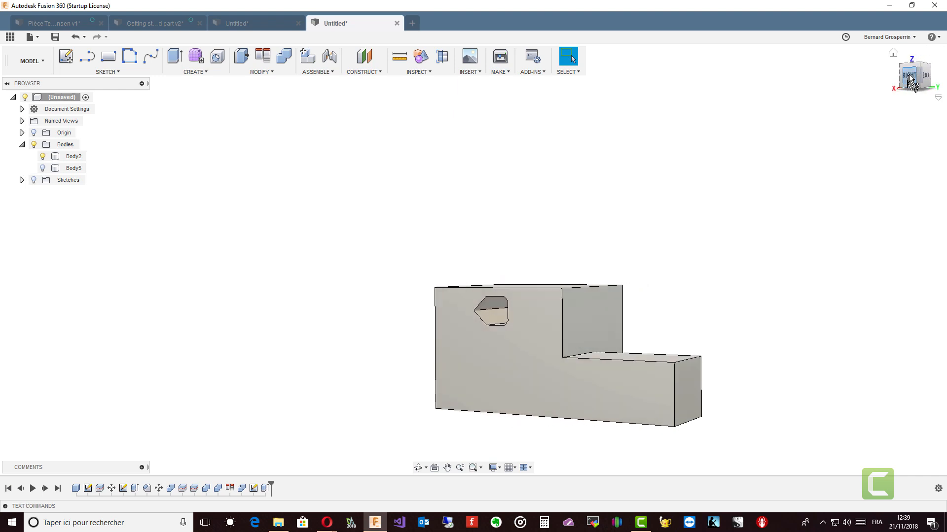
left_click(909, 78)
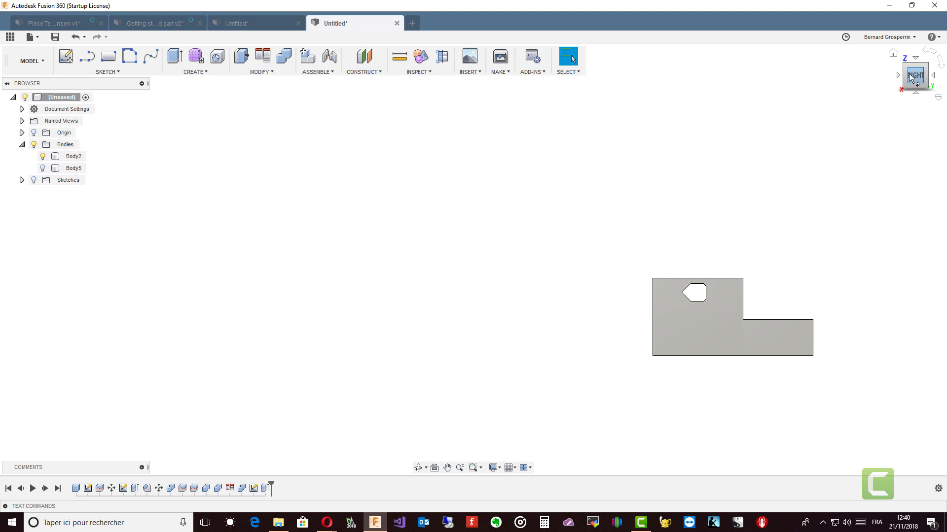
mouse_move(910, 77)
left_mouse_down()
mouse_move(897, 105)
mouse_move(912, 88)
left_mouse_up()
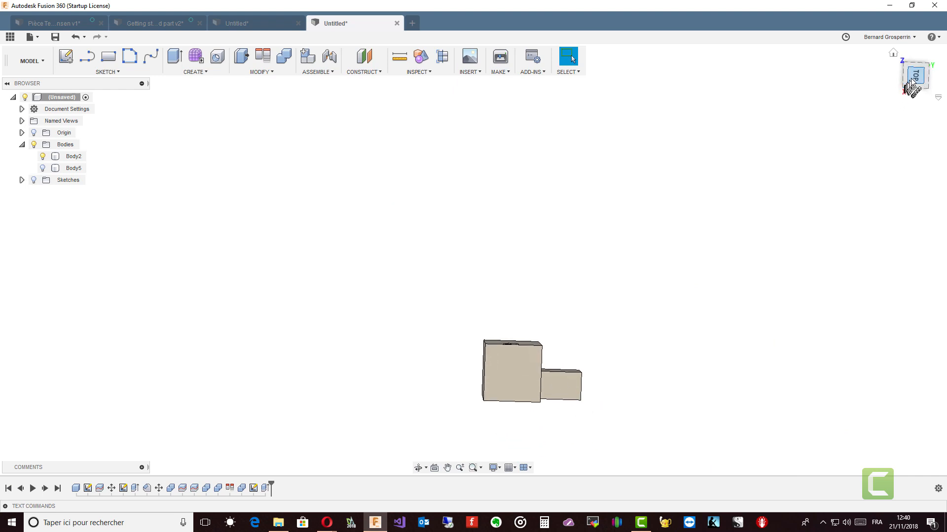
left_click(915, 81)
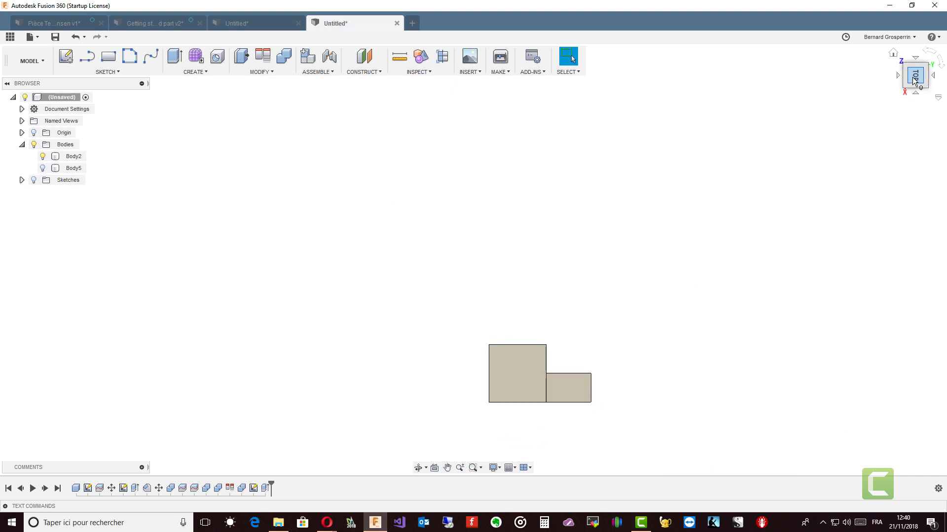
left_click(915, 82)
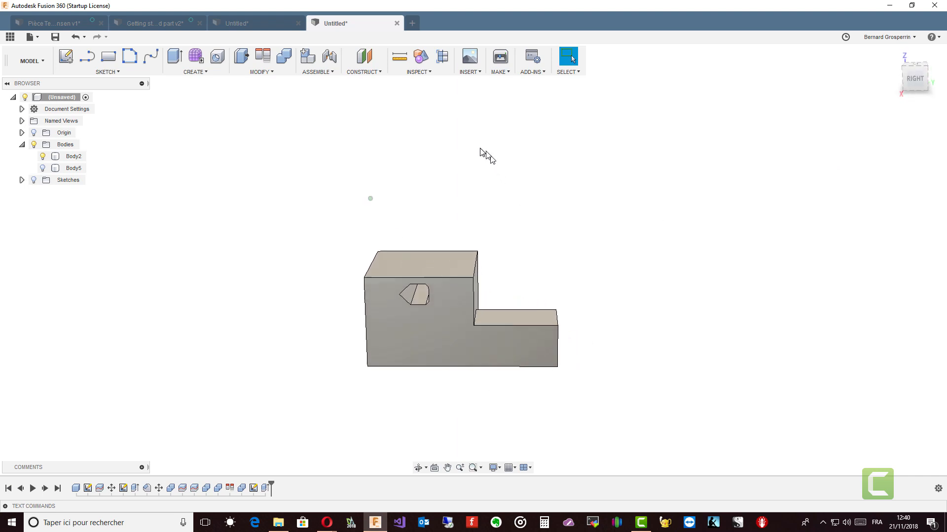
Start a Silhouette Split, picking a box face as the view direction and the box body as the target.
left_click(280, 73)
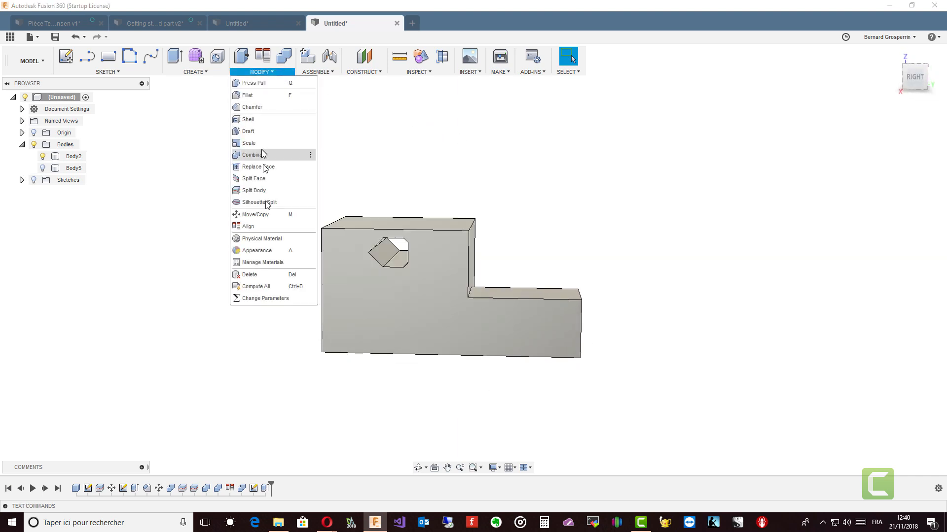
left_click(267, 204)
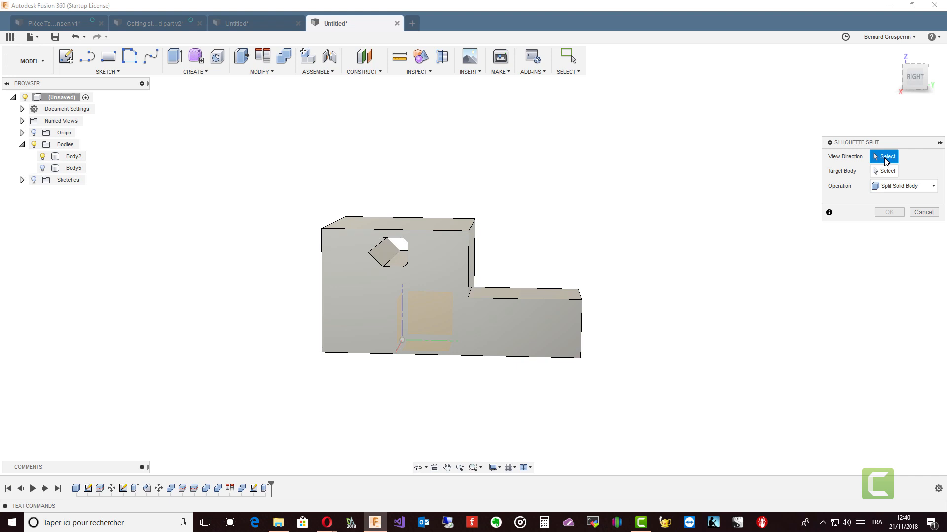
middle_click_drag(789, 182, 503, 291, "shift")
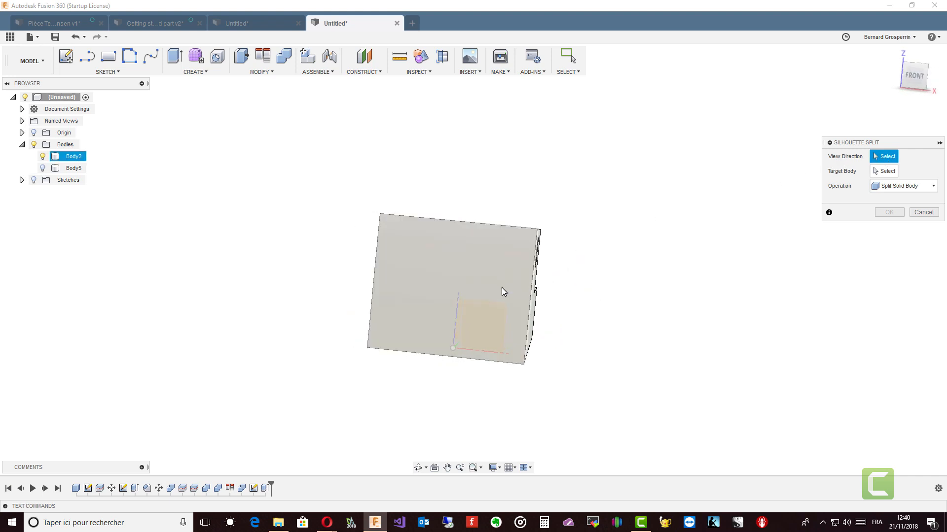
left_click(501, 288)
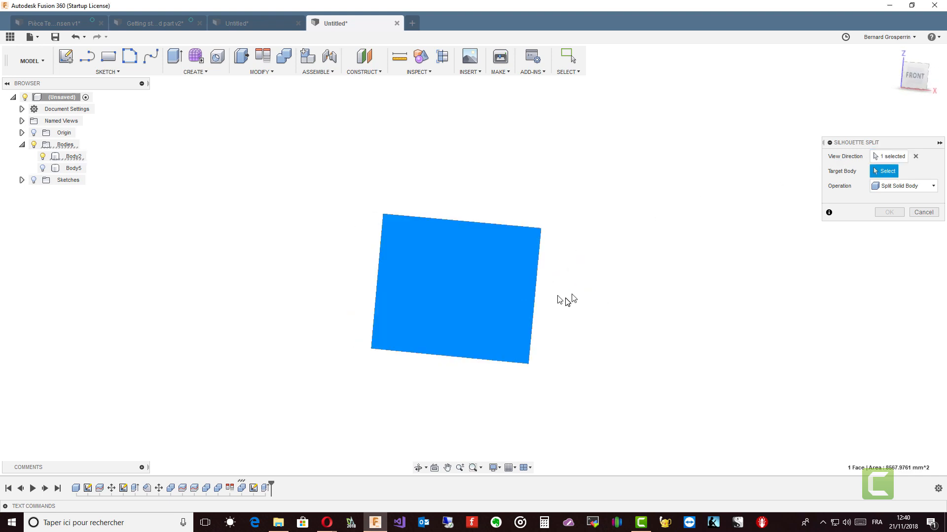
middle_click_drag(809, 228, 674, 293, "shift")
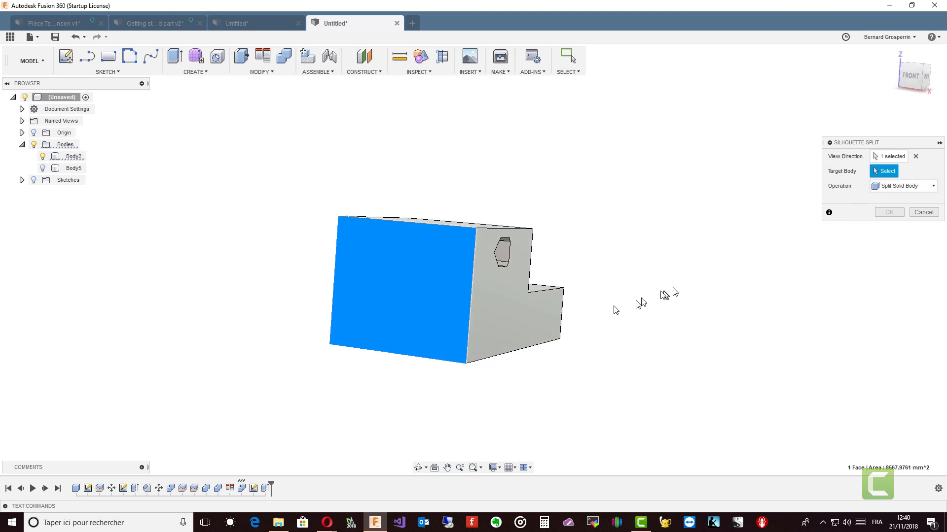
left_click(533, 324)
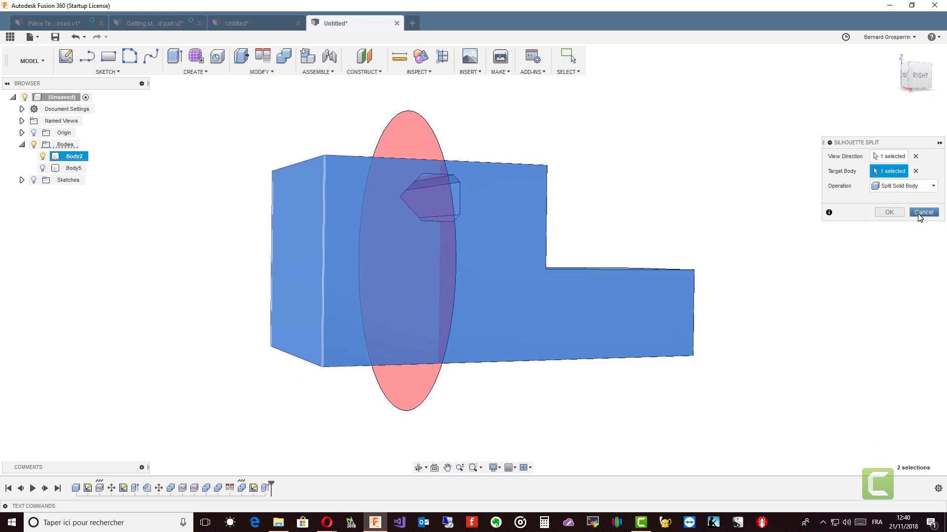
Replace the view direction with a side face of the body and apply the Silhouette Split as Split Solid Body.
left_click(916, 156)
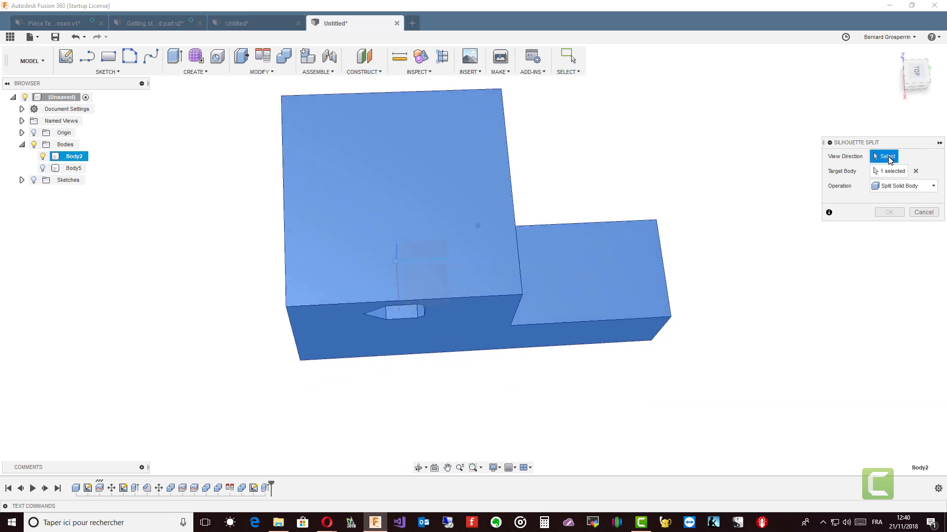
left_click(428, 278)
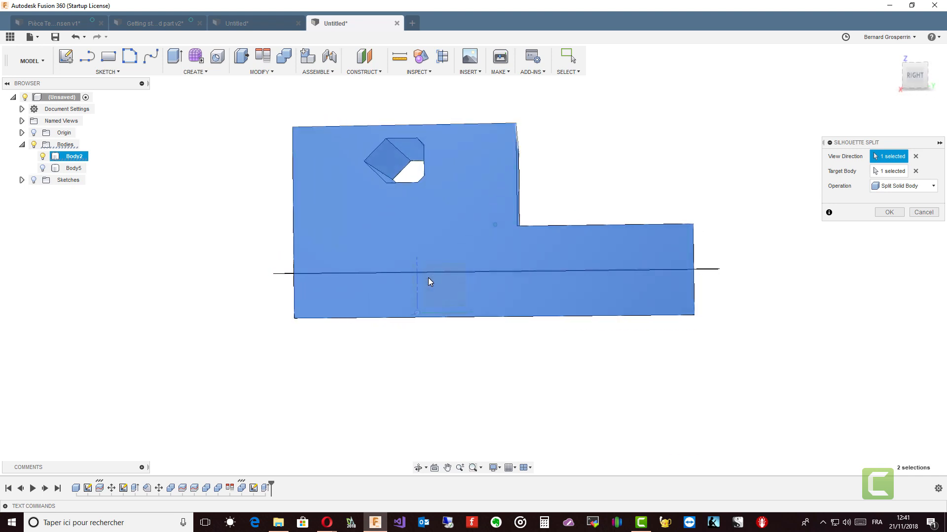
middle_click_drag(428, 277, 554, 236, "shift")
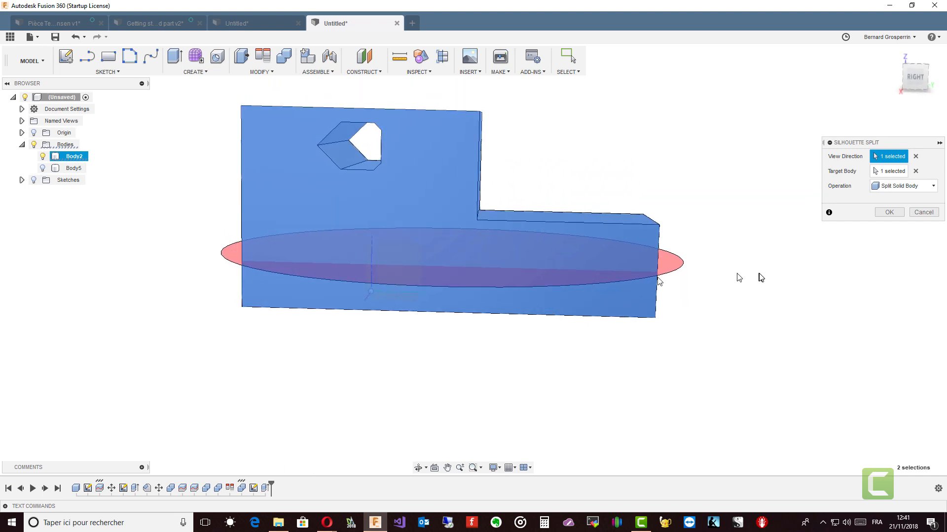
left_click(916, 156)
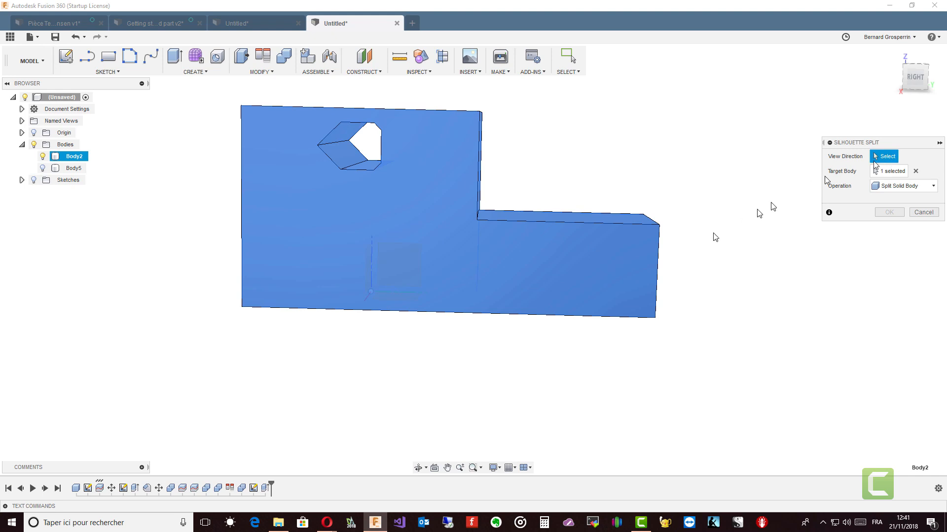
left_click(400, 268)
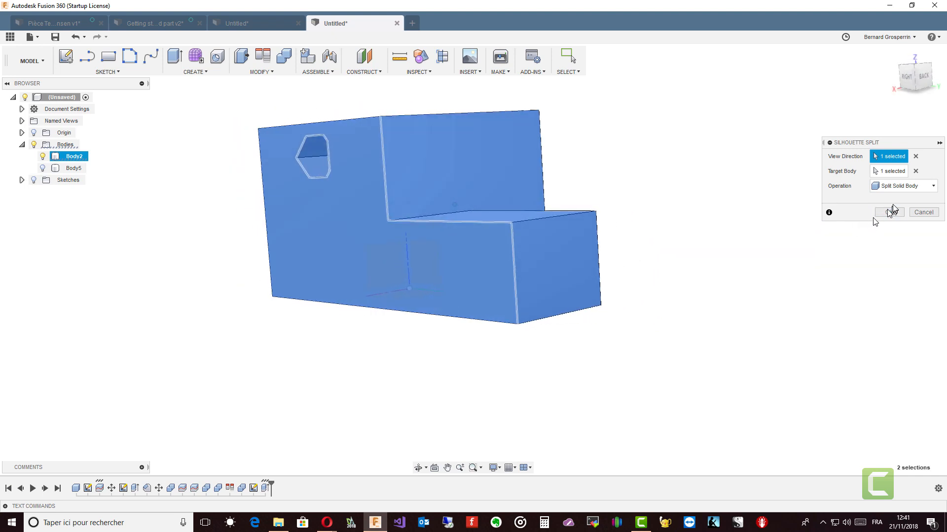
left_click(893, 171)
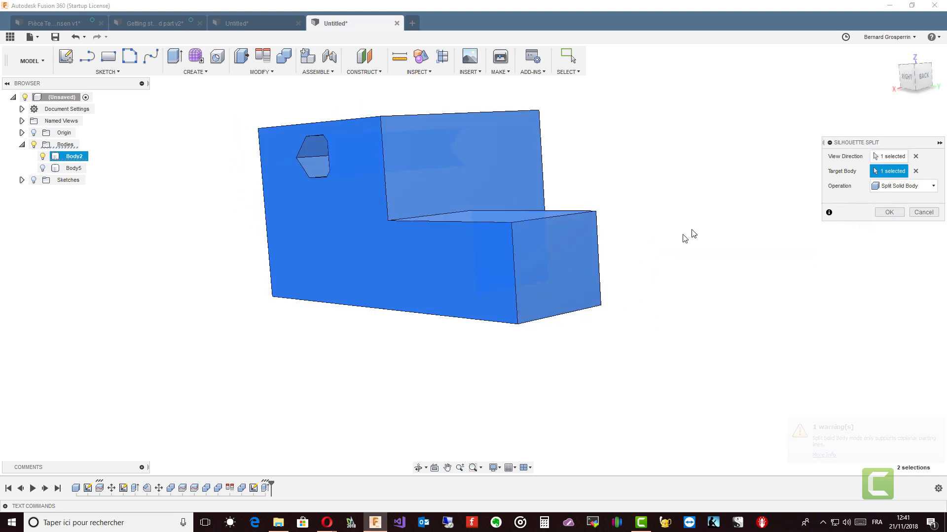
middle_click_drag(545, 279, 899, 242, "shift")
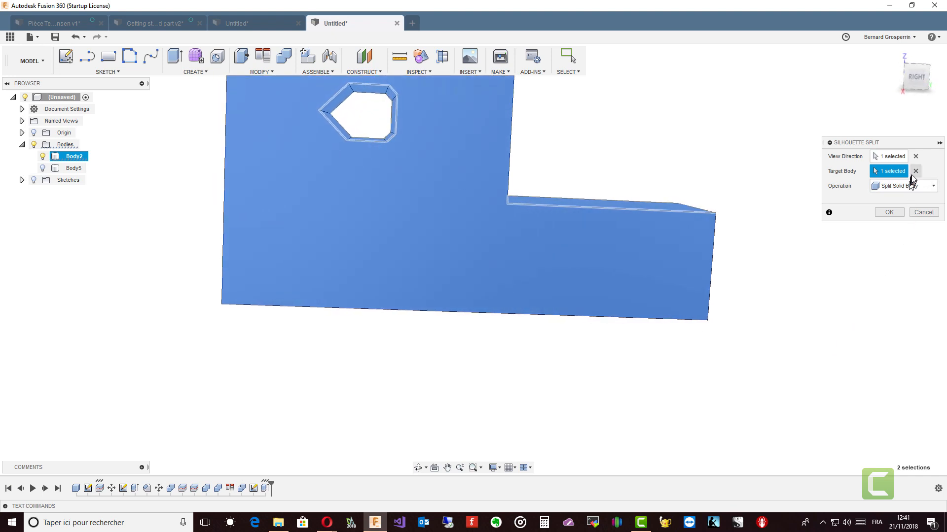
middle_click_drag(887, 178, 534, 238, "shift")
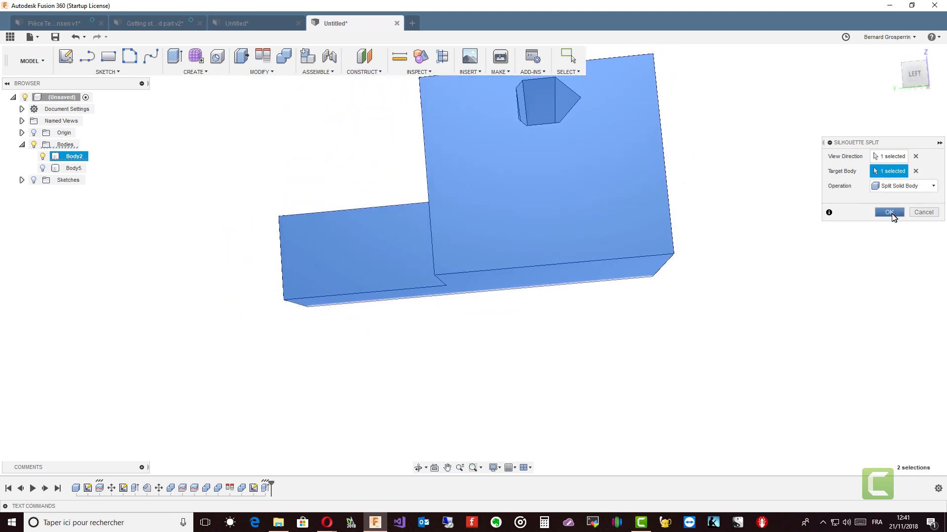
left_click(892, 210)
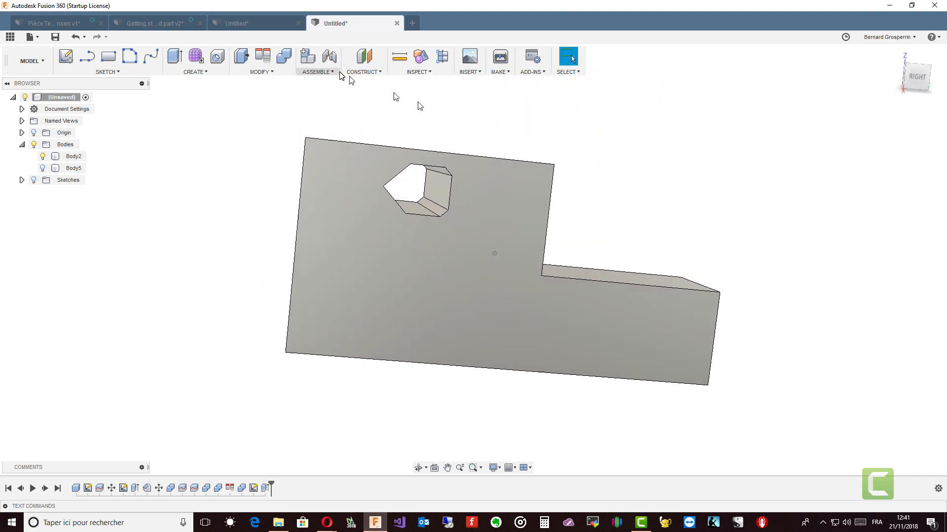
Start another Silhouette Split using the body's side face as view direction and the body as target.
left_click(278, 71)
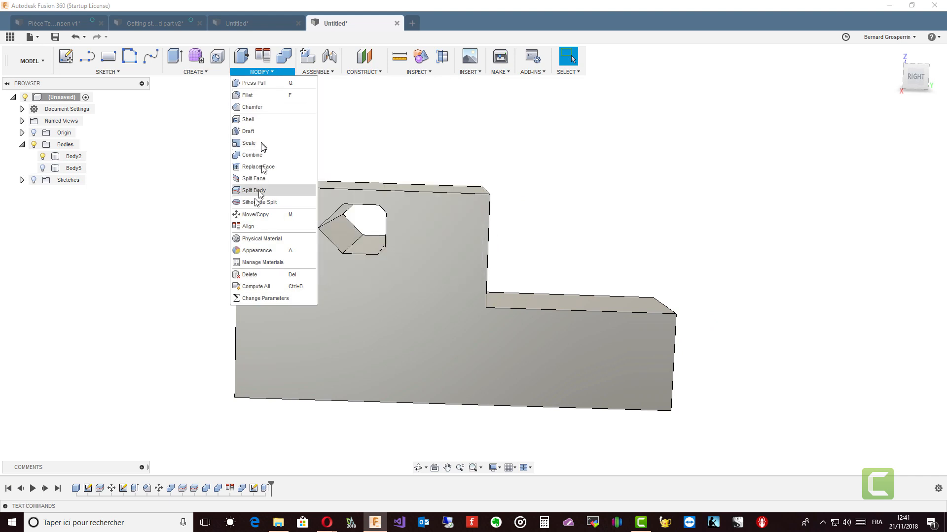
left_click(255, 202)
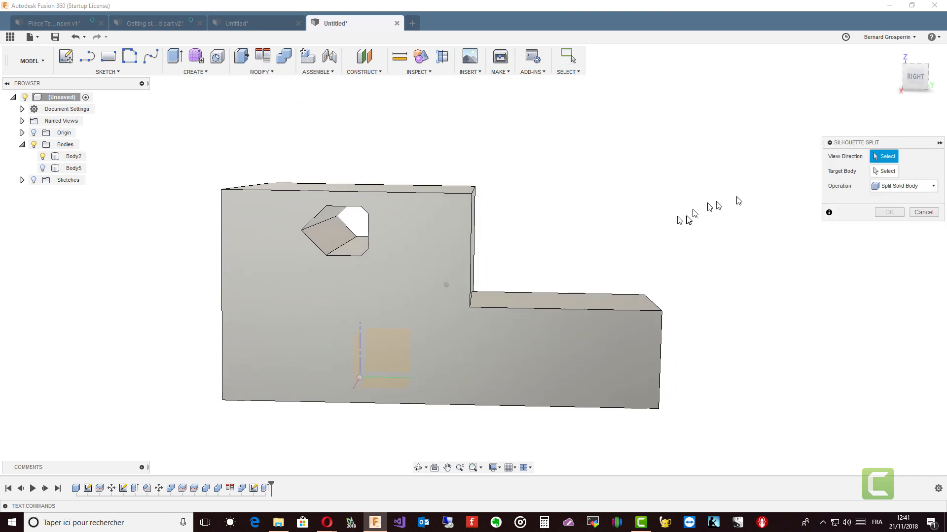
left_click(386, 347)
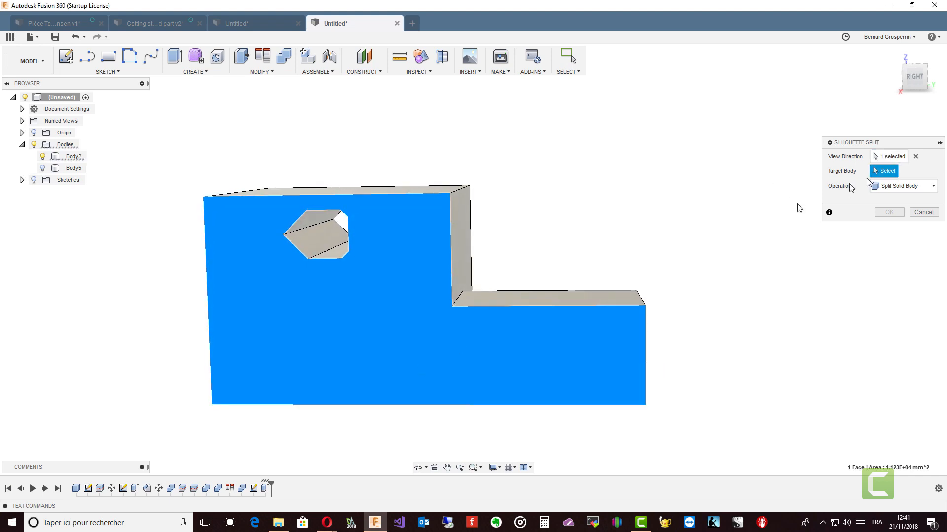
middle_click_drag(797, 207, 630, 265, "shift")
left_click(463, 231)
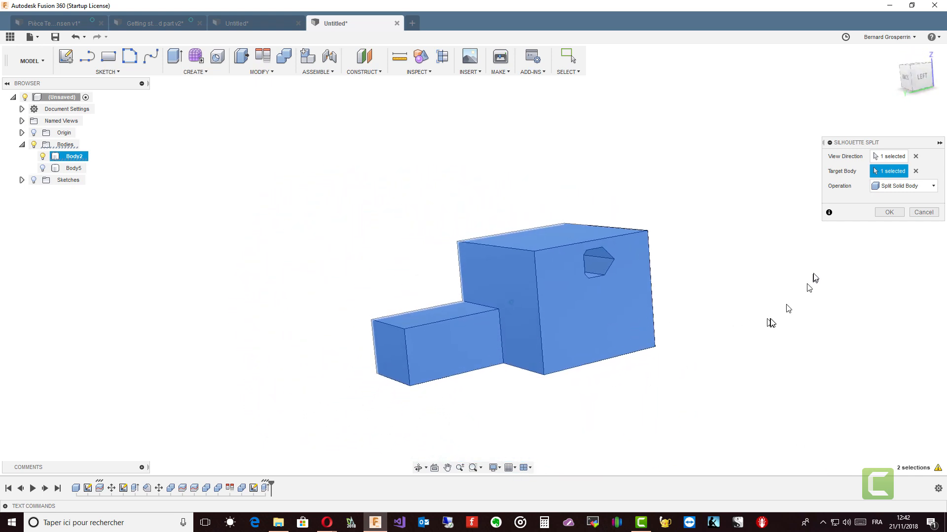
Try the Split Faces Only, Split Solid Body and Split Shelled Body operations, then apply Split Shelled Body.
left_click(934, 186)
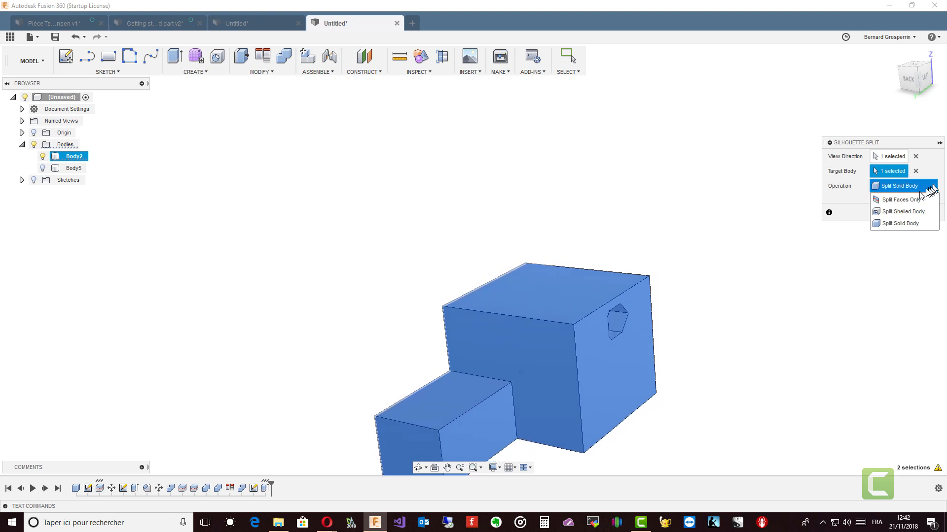
left_click(904, 200)
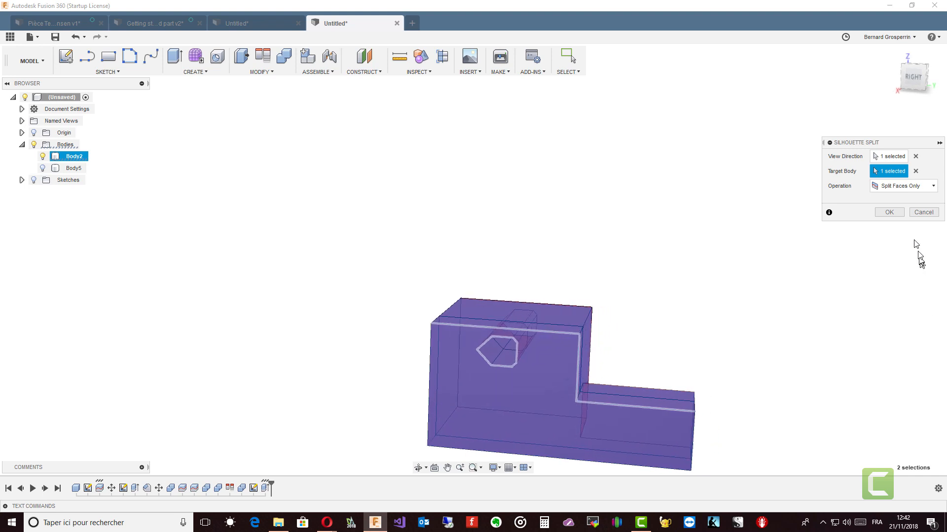
left_click(921, 188)
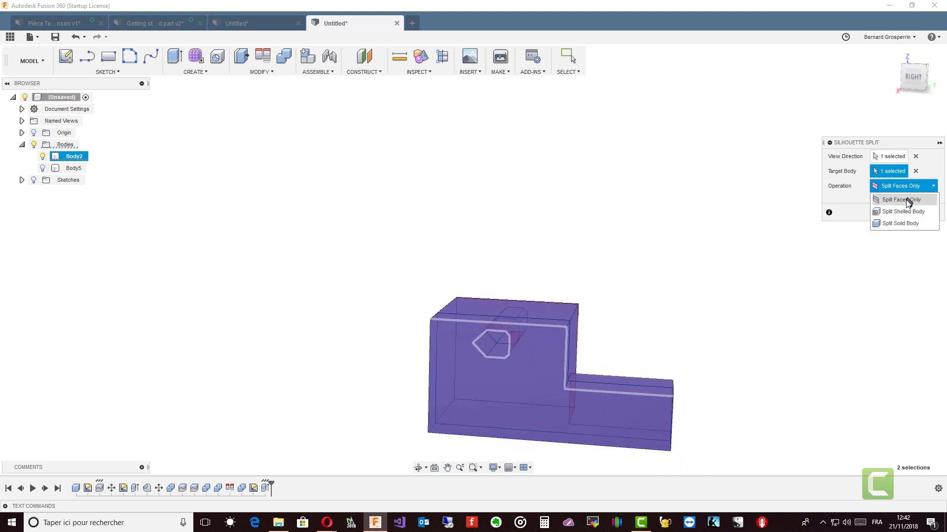
left_click(899, 224)
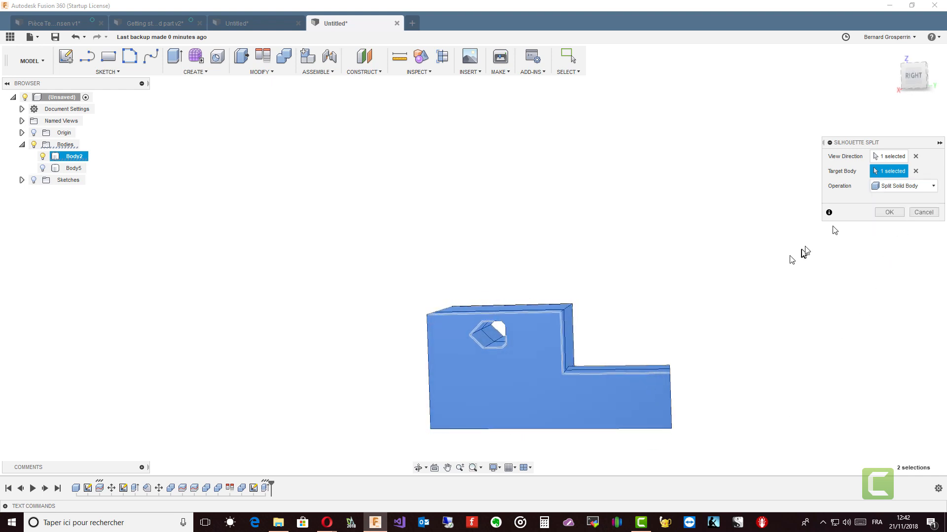
left_click(929, 188)
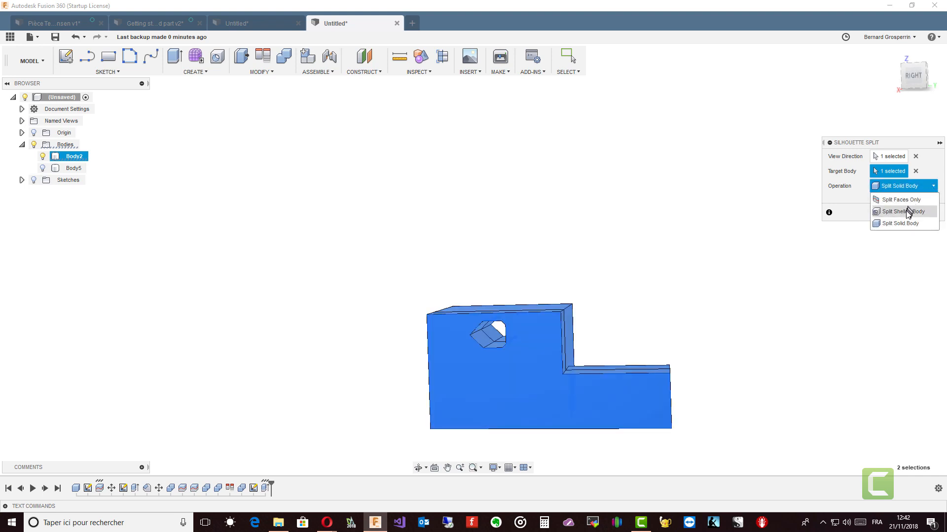
left_click(906, 212)
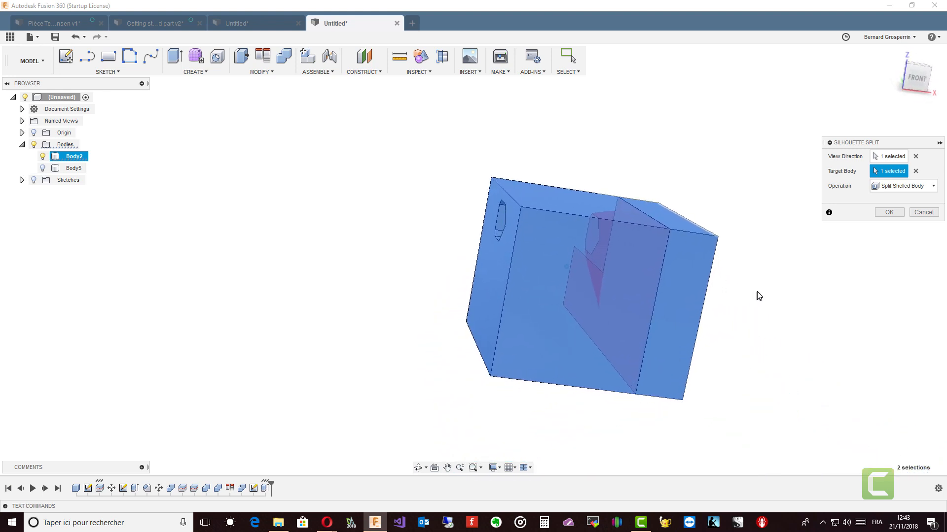
left_click(888, 214)
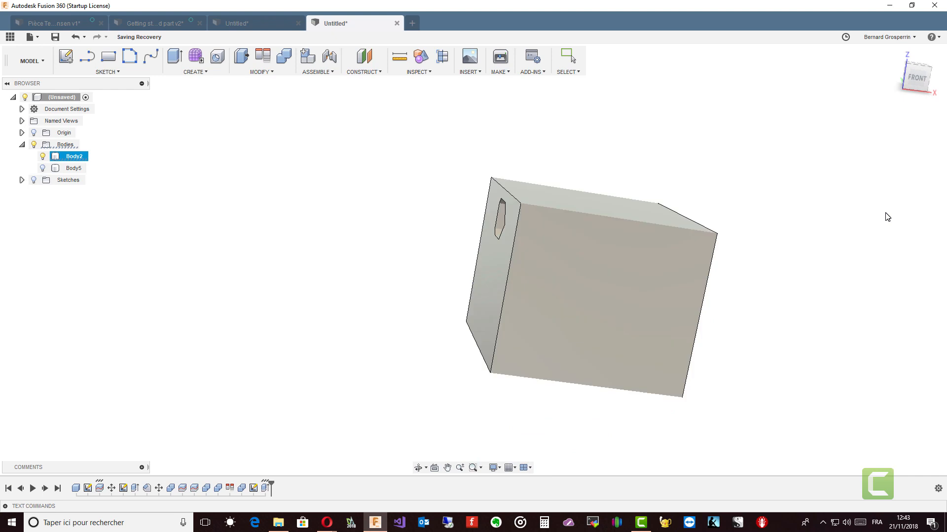
Toggle Body5's visibility, then delete the two split faces left inside the body's angled hole.
left_click(43, 168)
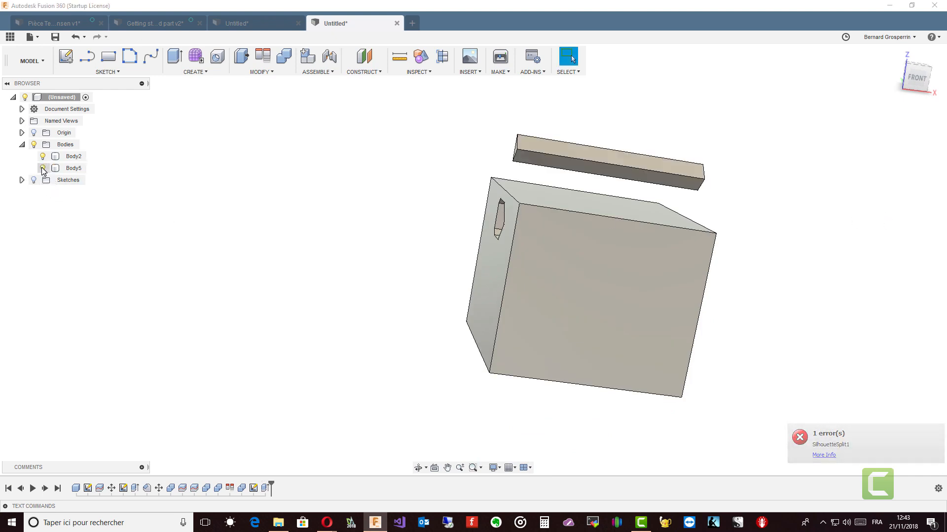
left_click(43, 168)
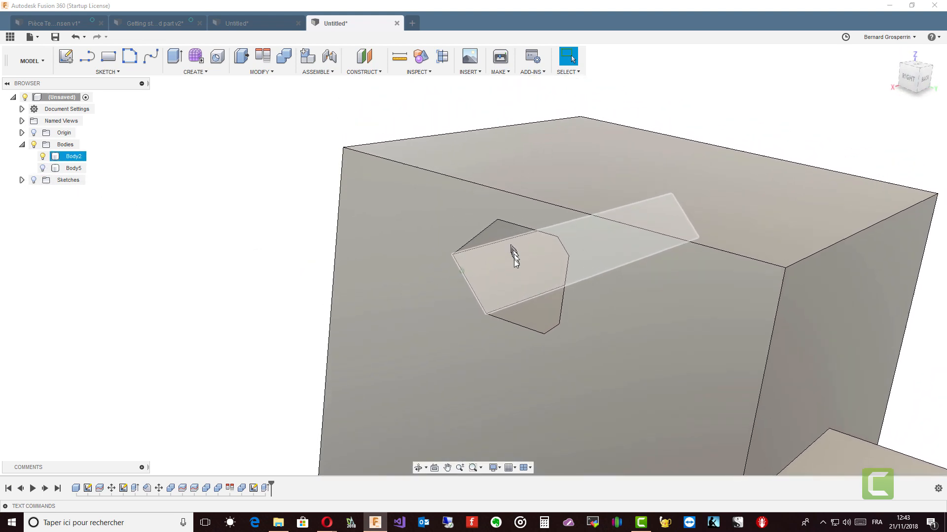
left_click(513, 262)
key("Delete")
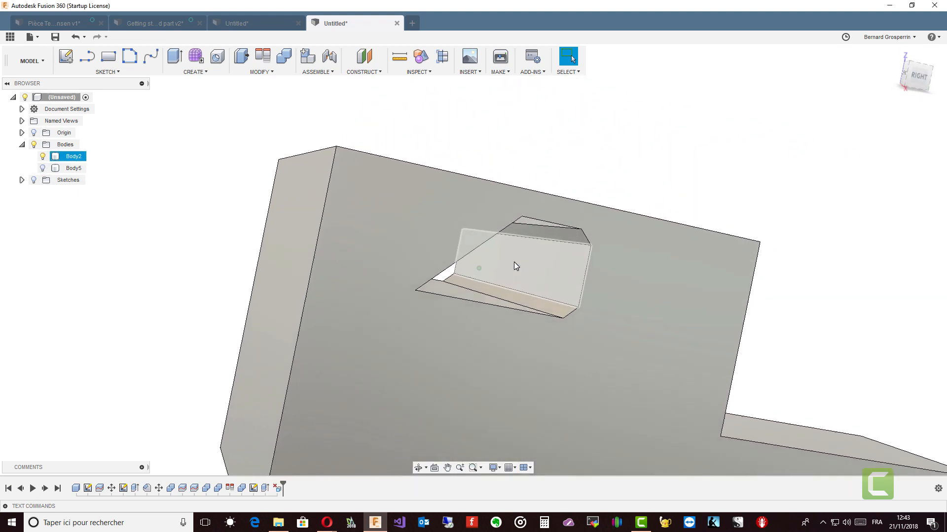
left_click(480, 270)
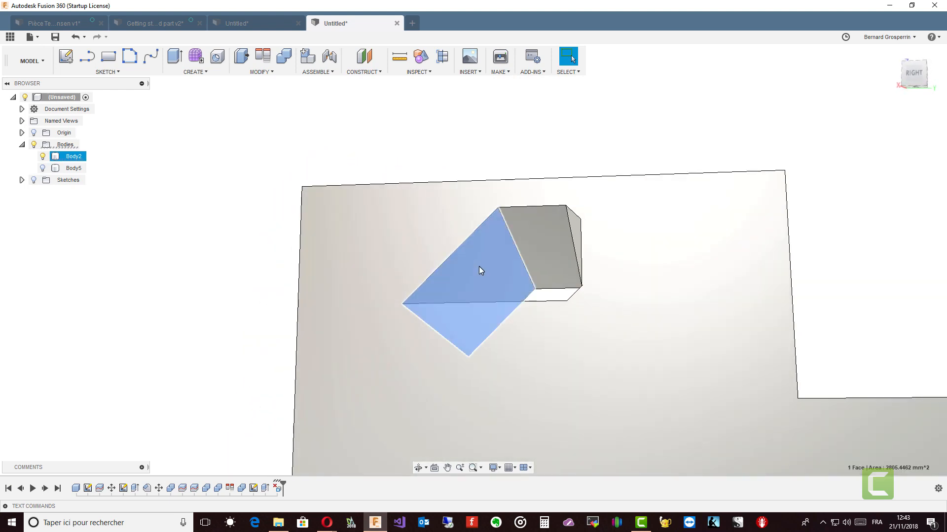
key("Delete")
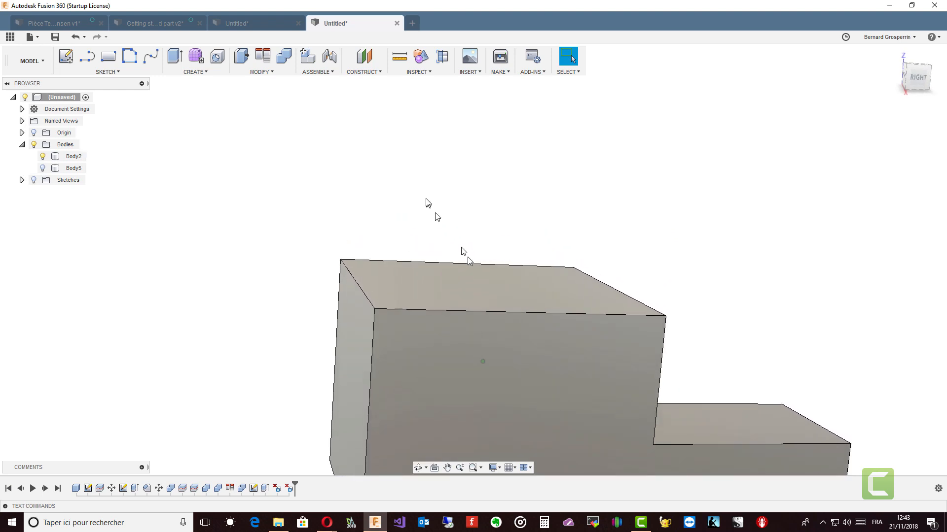
Apply a Silhouette Split as Split Solid Body, viewing along the body's side face and targeting the body.
left_click(270, 72)
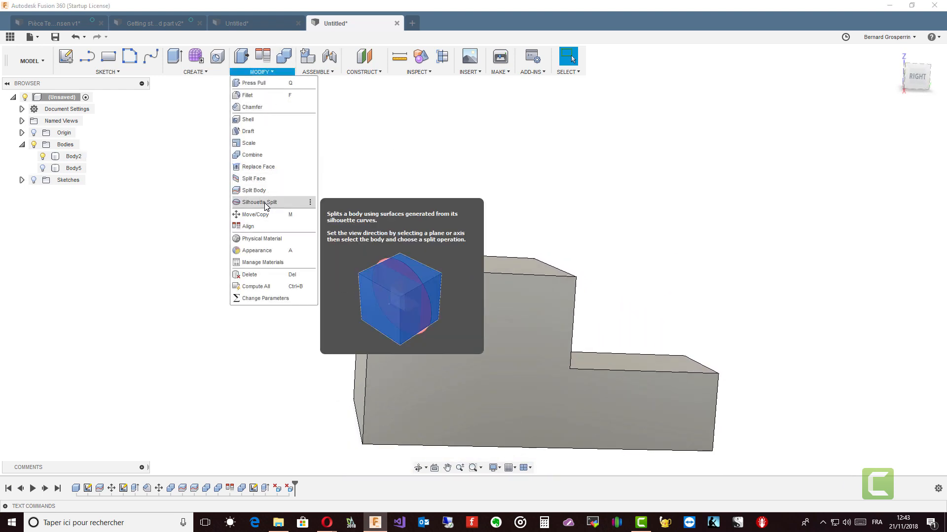
left_click(262, 202)
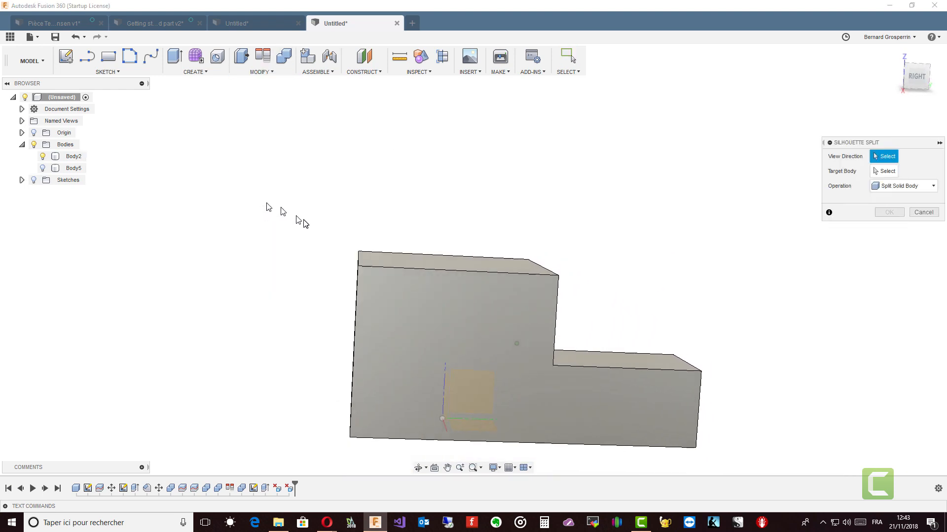
left_click(519, 383)
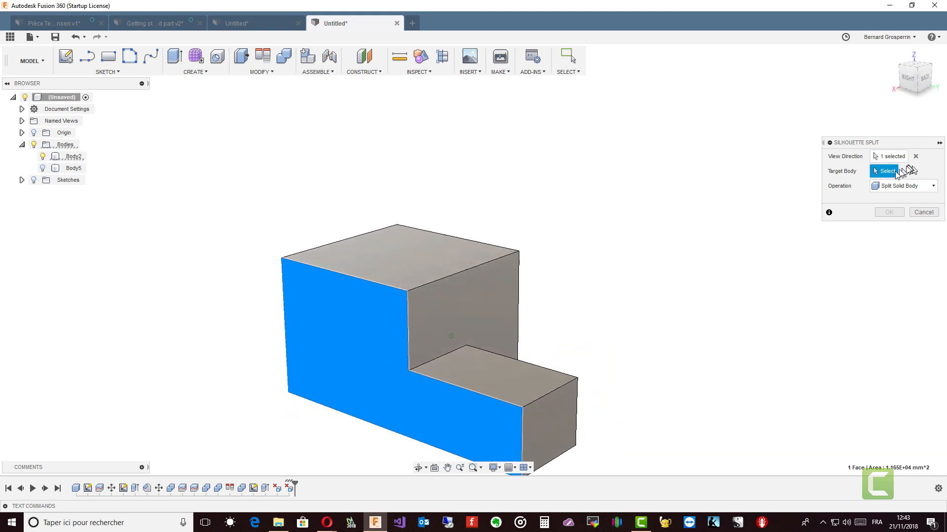
left_click(482, 301)
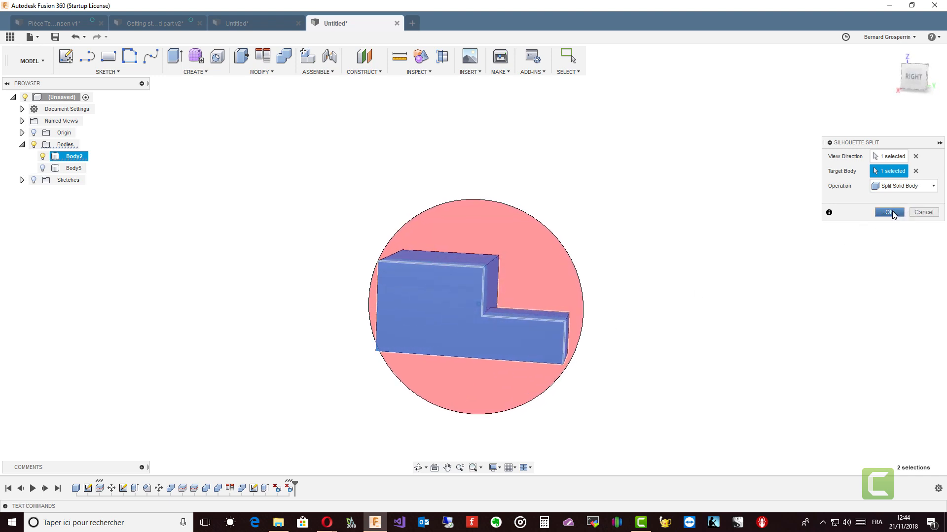
left_click(892, 211)
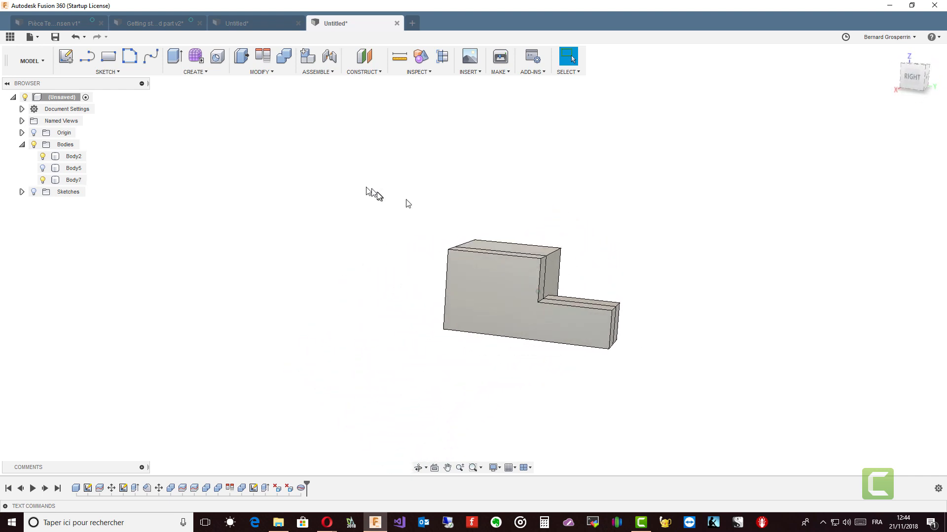
Start another Silhouette Split on the body.
left_click(261, 72)
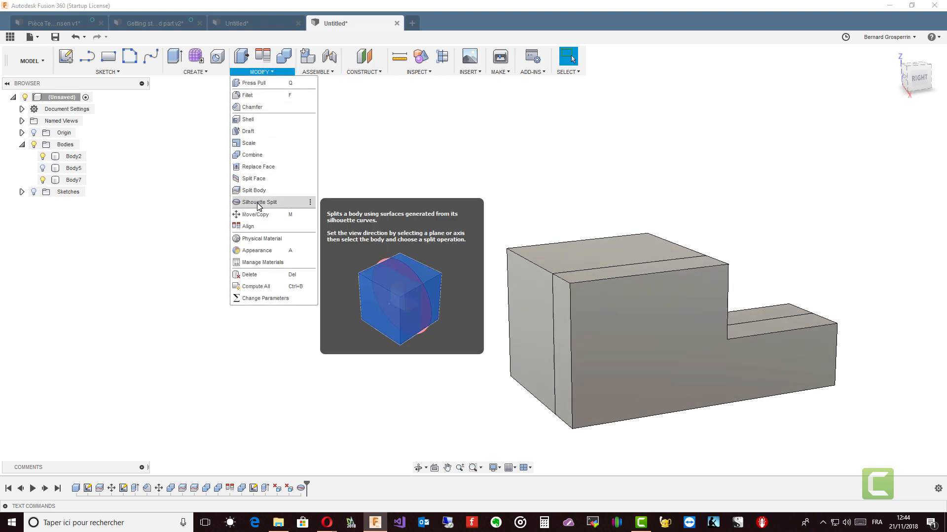